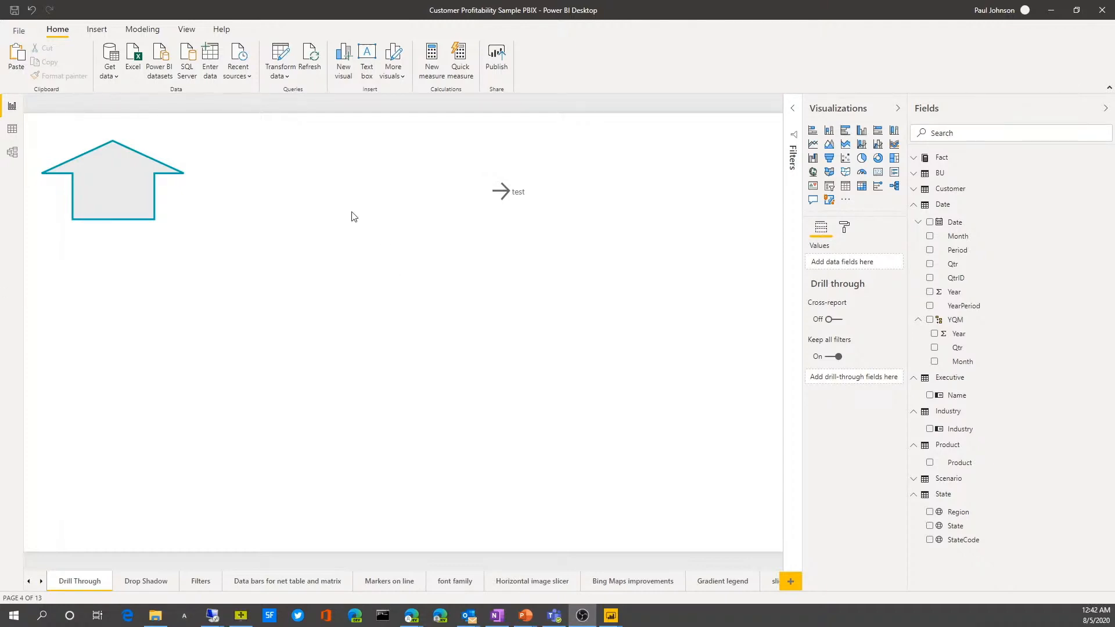
- Try the single Apply button option for the filter pane in the current file's query reduction settings, discarding the change
{"action": "left_click", "coordinate": [19, 31]}
{"action": "left_click", "coordinate": [62, 215]}
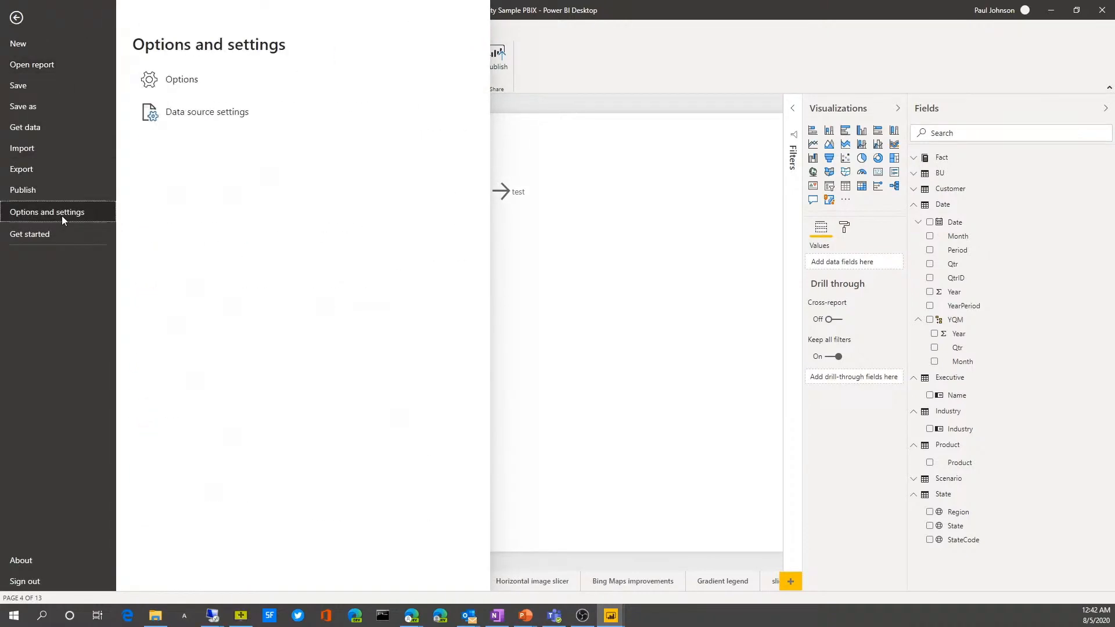
{"action": "left_click", "coordinate": [182, 89]}
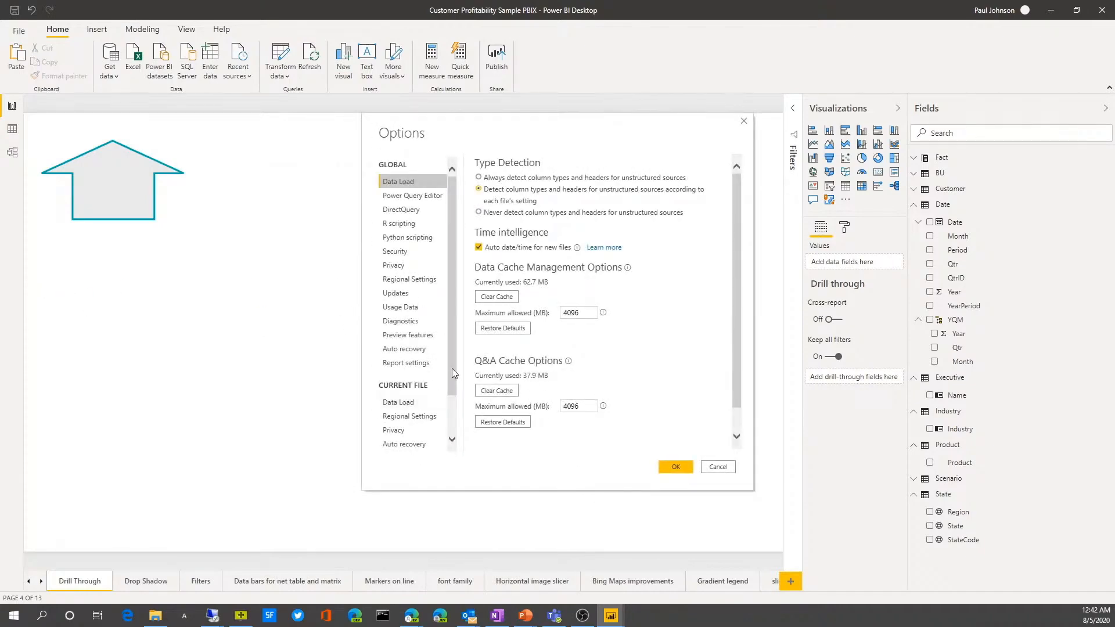
{"action": "scroll", "coordinate": [452, 368], "scroll_direction": "down", "scroll_amount": 2}
{"action": "left_click", "coordinate": [406, 426]}
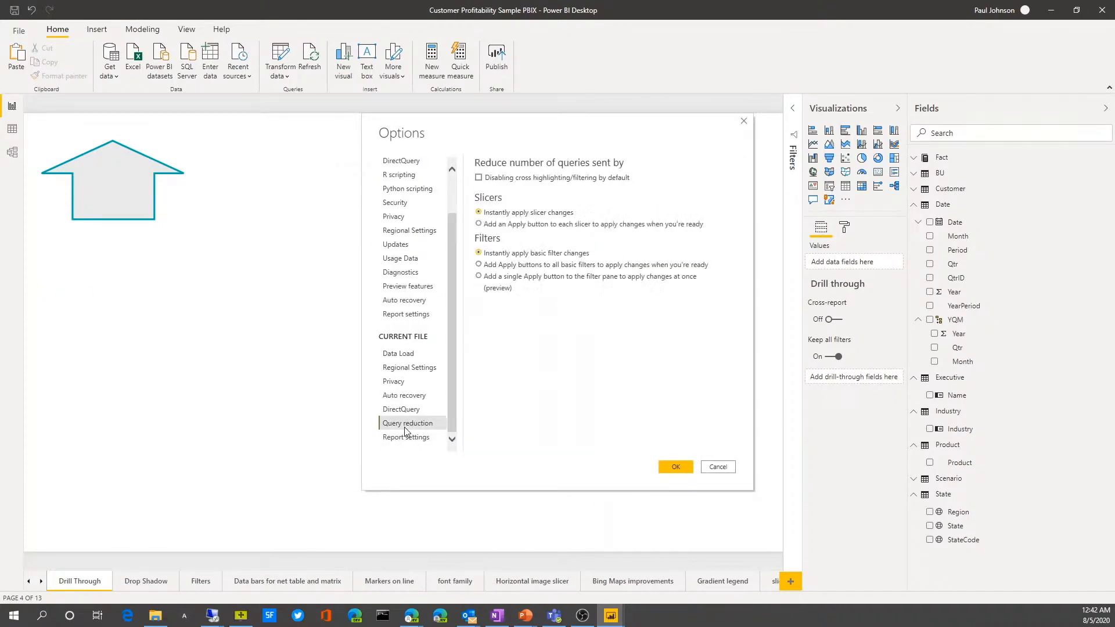
{"action": "left_click", "coordinate": [478, 277]}
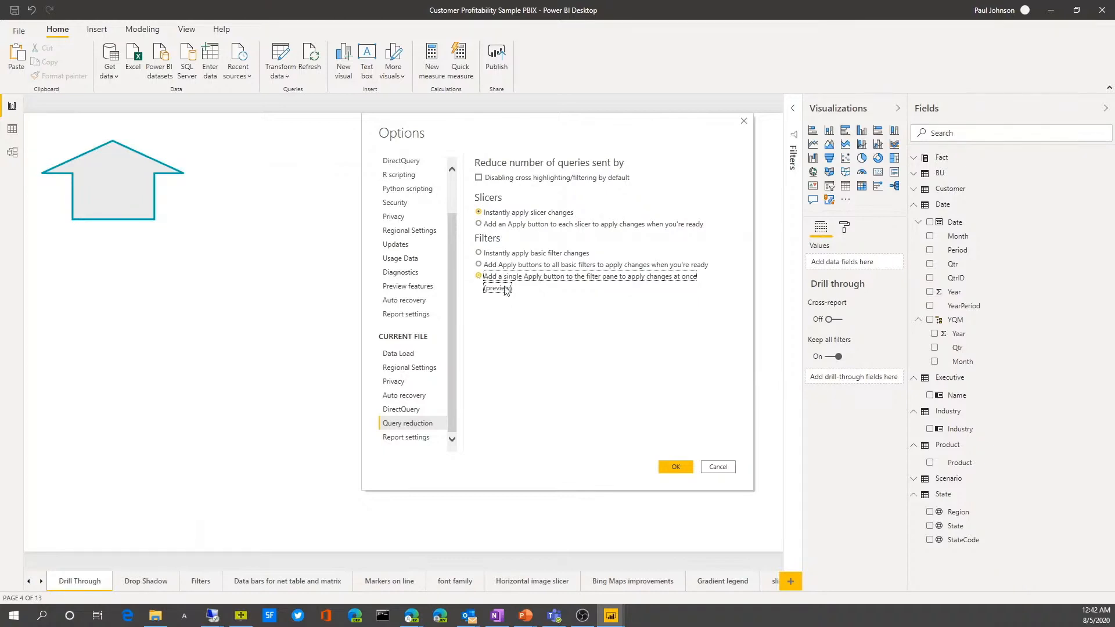
{"action": "left_click", "coordinate": [479, 265]}
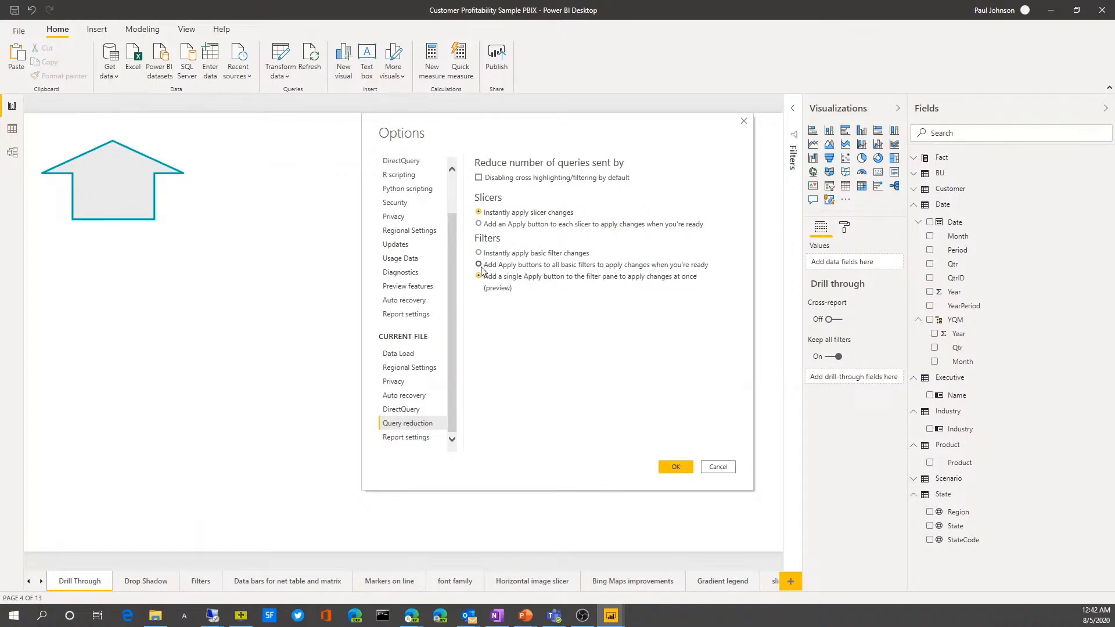
{"action": "left_click", "coordinate": [723, 467]}
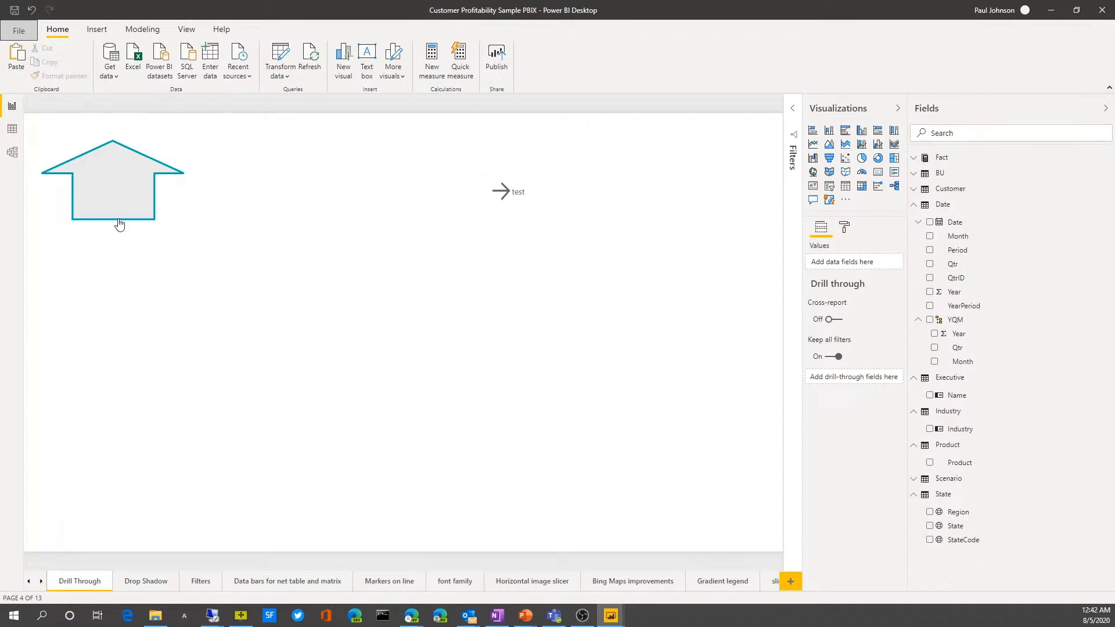
- Examine the block arrow shape's Action settings, including the available action types and page navigation destinations
{"action": "left_click", "coordinate": [180, 218]}
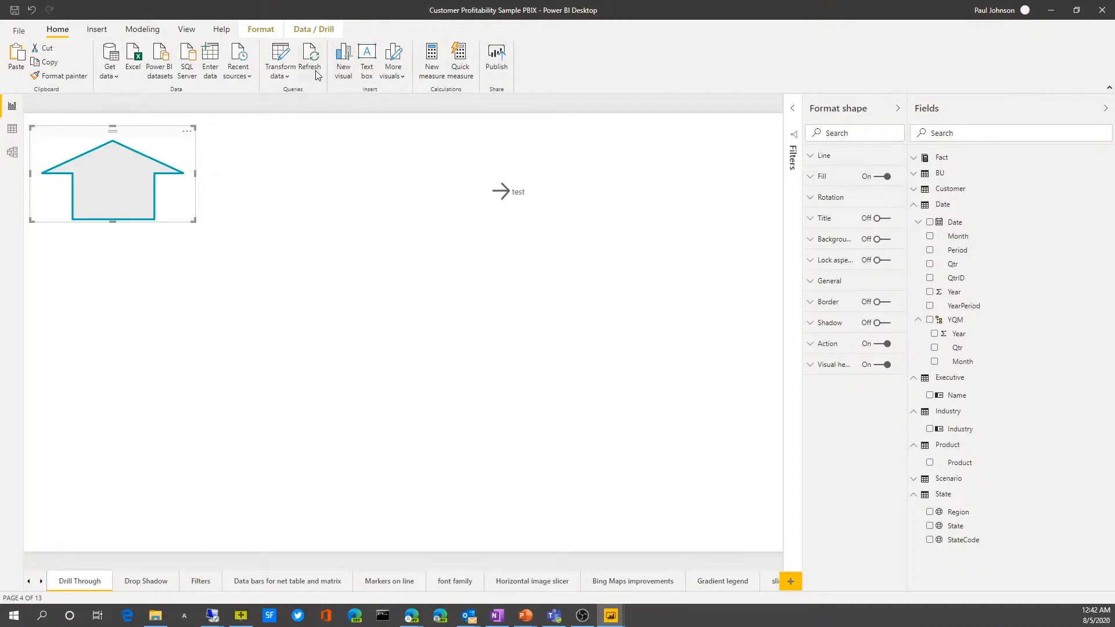
{"action": "left_click", "coordinate": [809, 344]}
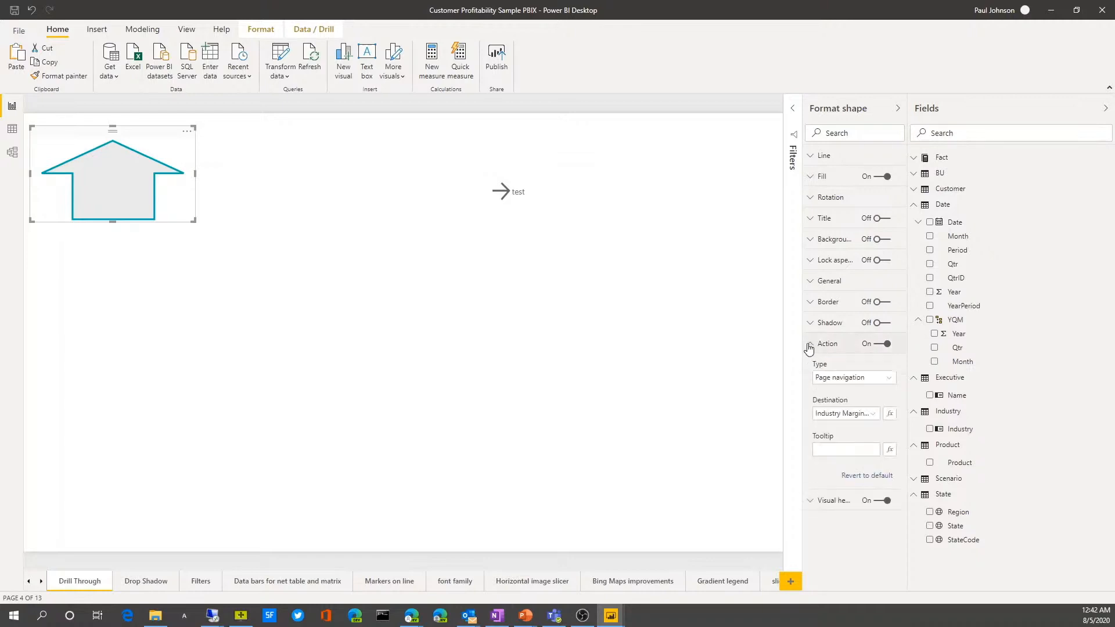
{"action": "left_click", "coordinate": [879, 378]}
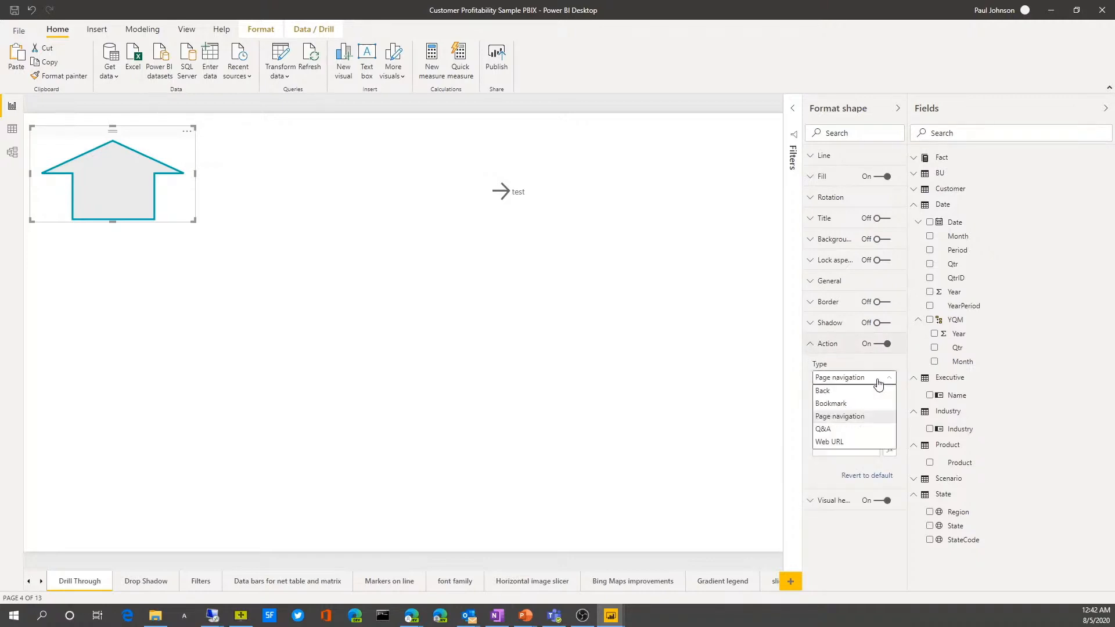
{"action": "left_click", "coordinate": [855, 419]}
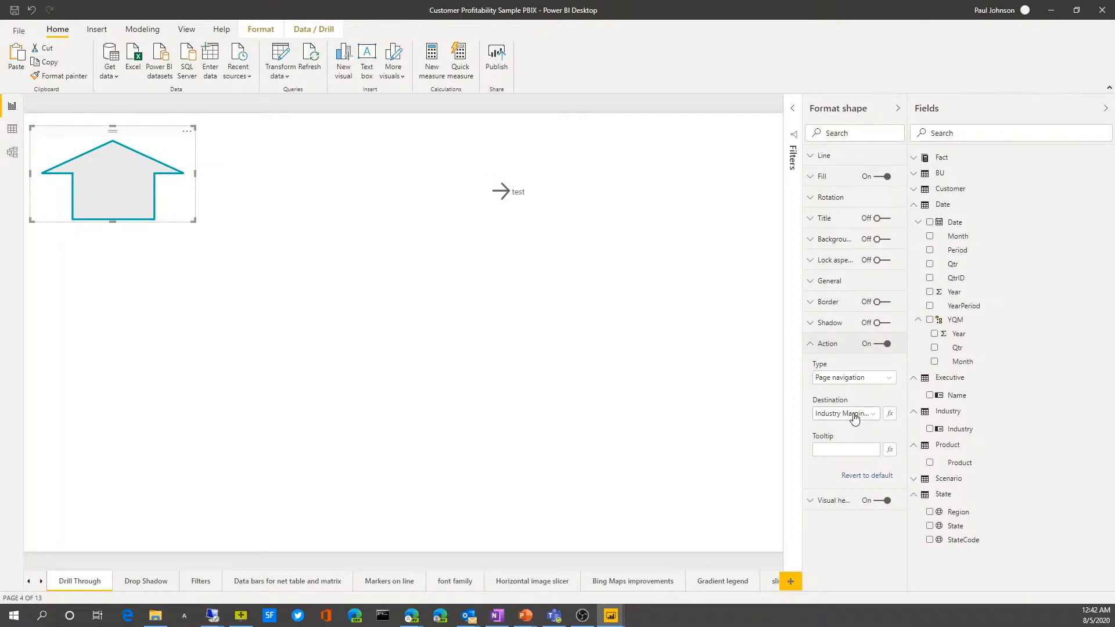
{"action": "left_click", "coordinate": [869, 416]}
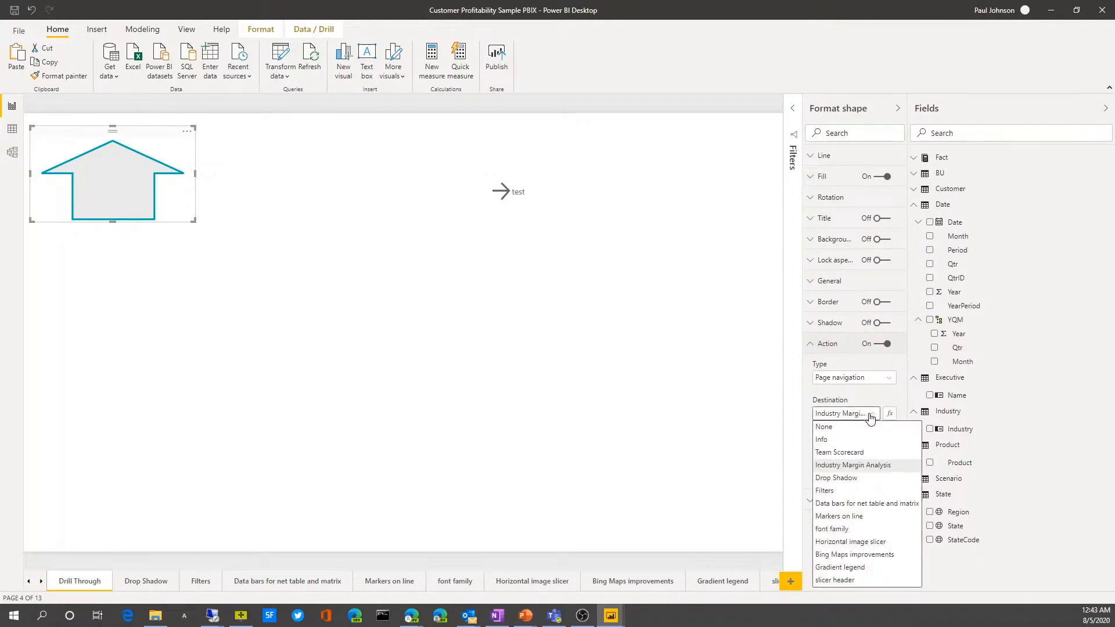
{"action": "left_click", "coordinate": [869, 415]}
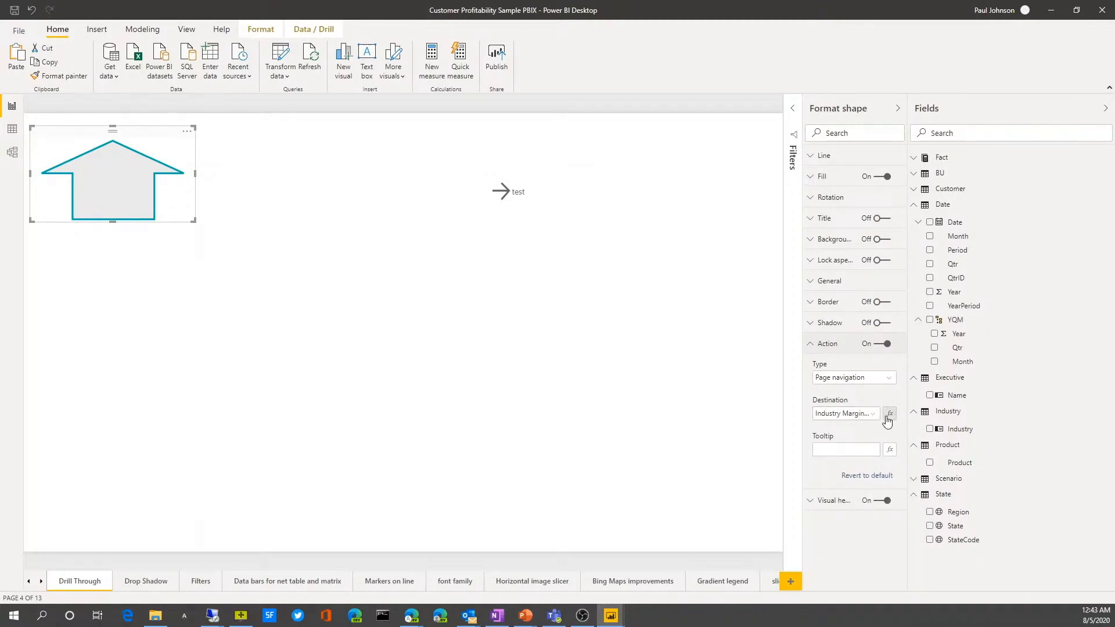
- Inspect the conditional formatting options for the arrow's navigation destination, leaving them unset, and deselect the shape
{"action": "left_click", "coordinate": [889, 414]}
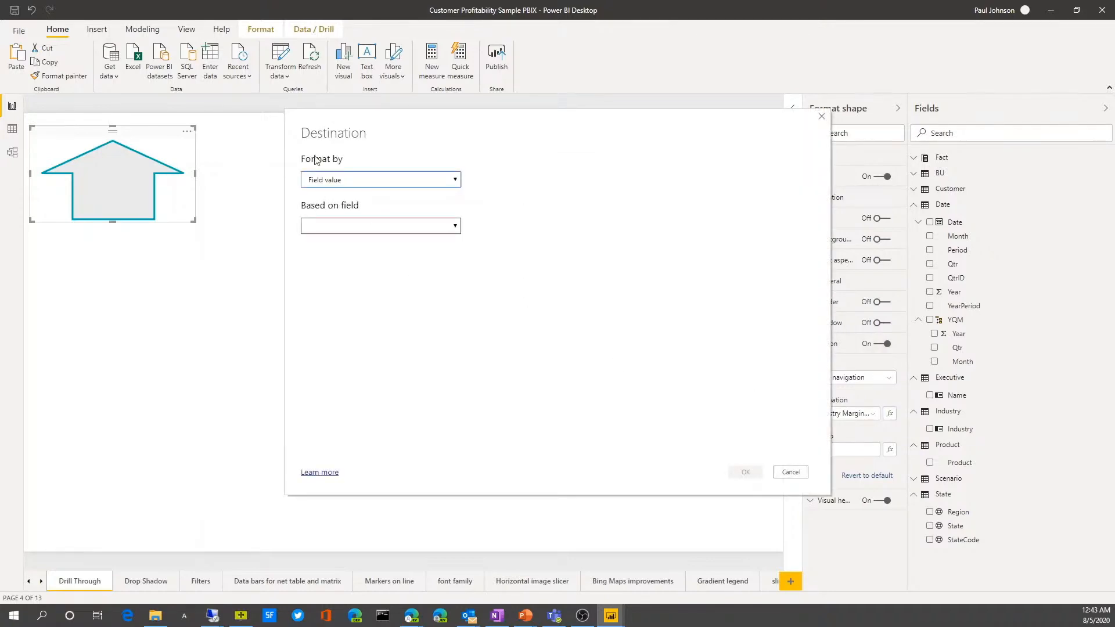
{"action": "left_click", "coordinate": [789, 473]}
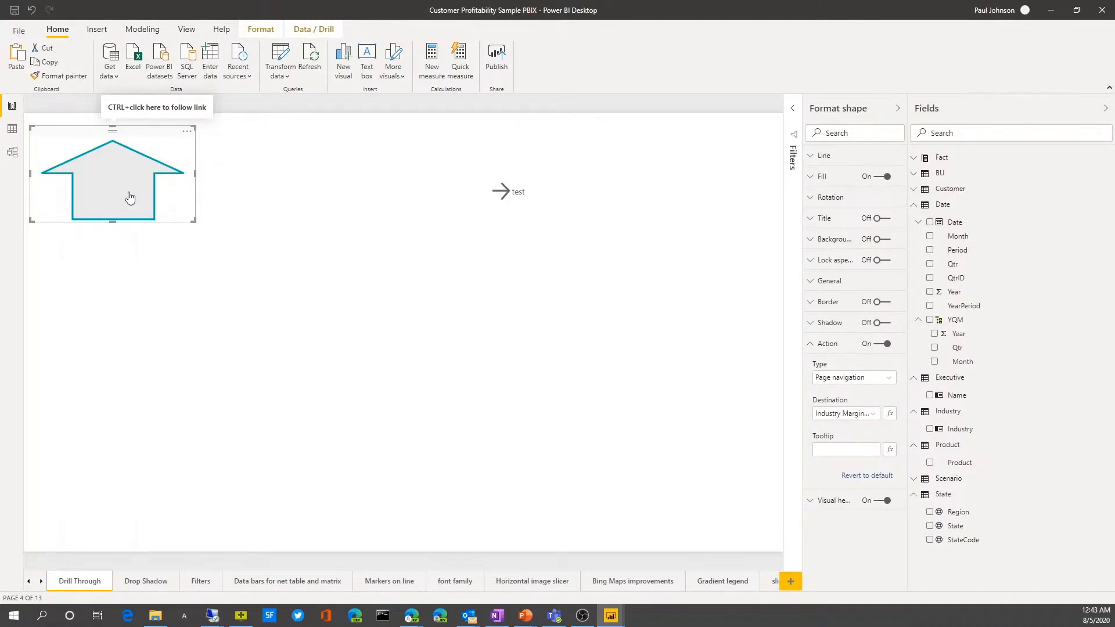
{"action": "left_click", "coordinate": [206, 230]}
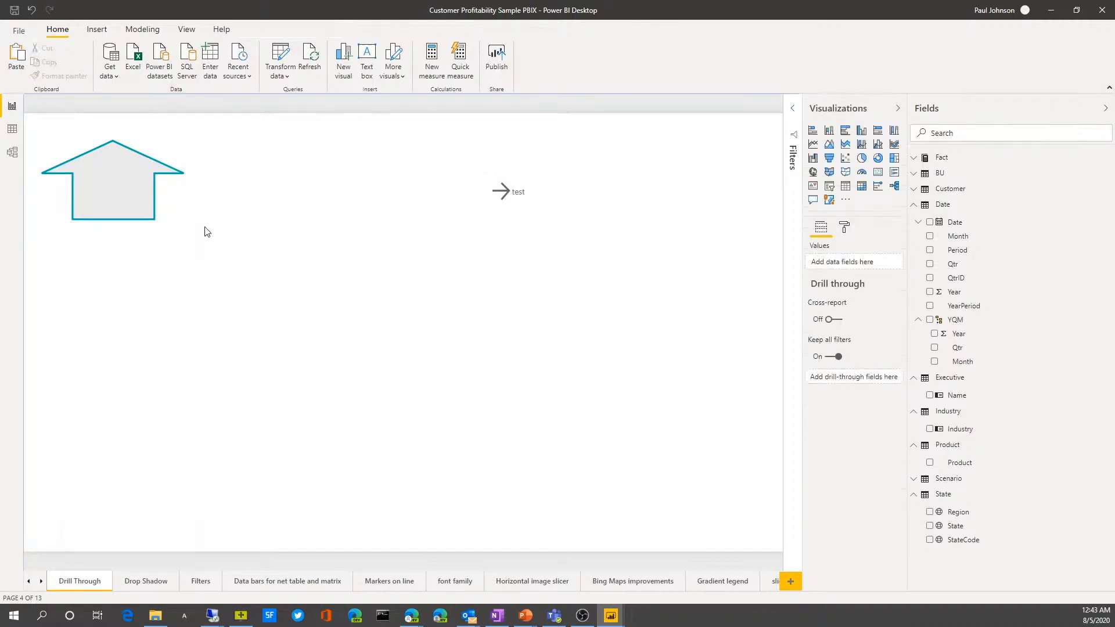
- Recheck the block arrow's page navigation action and follow its link to the Industry Margin Analysis page
{"action": "left_click", "coordinate": [177, 223]}
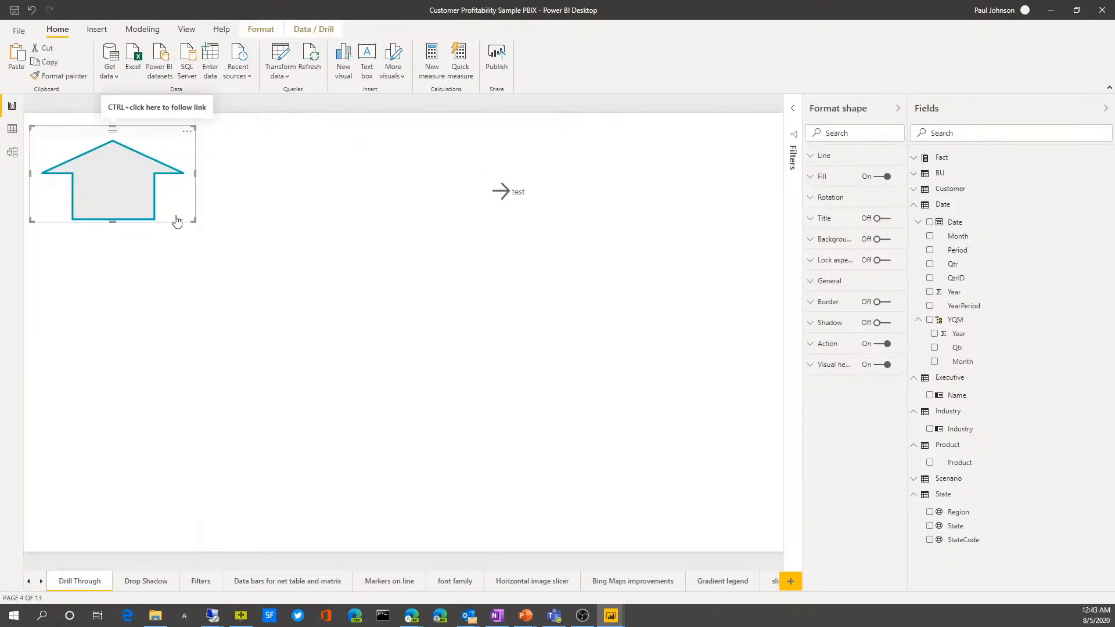
{"action": "left_click", "coordinate": [814, 346]}
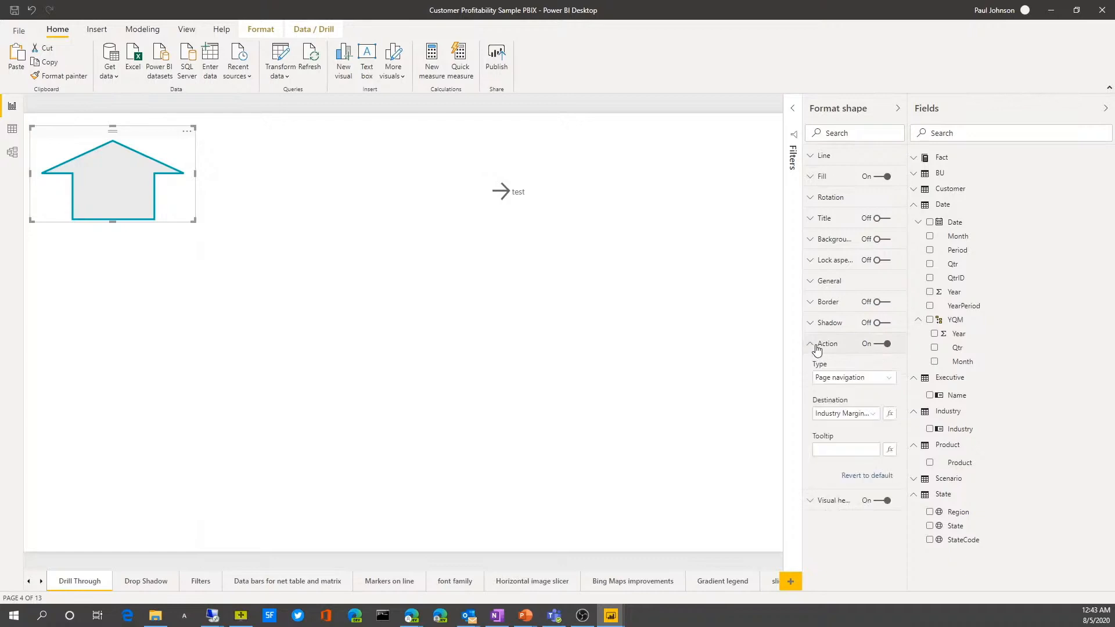
{"action": "left_click", "coordinate": [869, 385]}
{"action": "left_click", "coordinate": [865, 414]}
{"action": "left_click", "coordinate": [486, 226]}
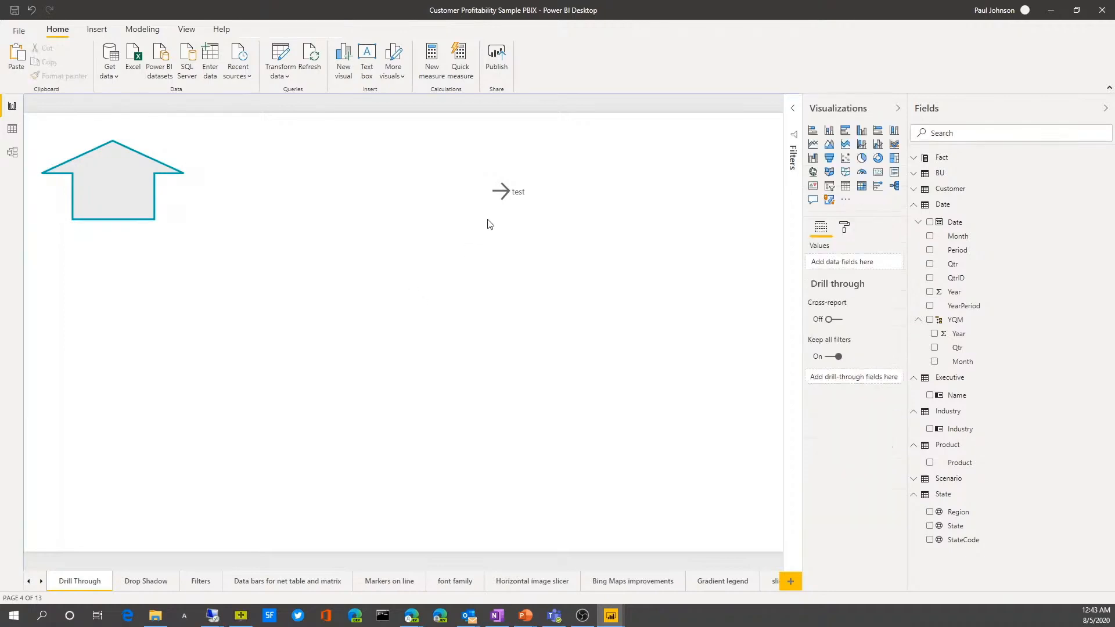
{"action": "left_click", "coordinate": [104, 183]}
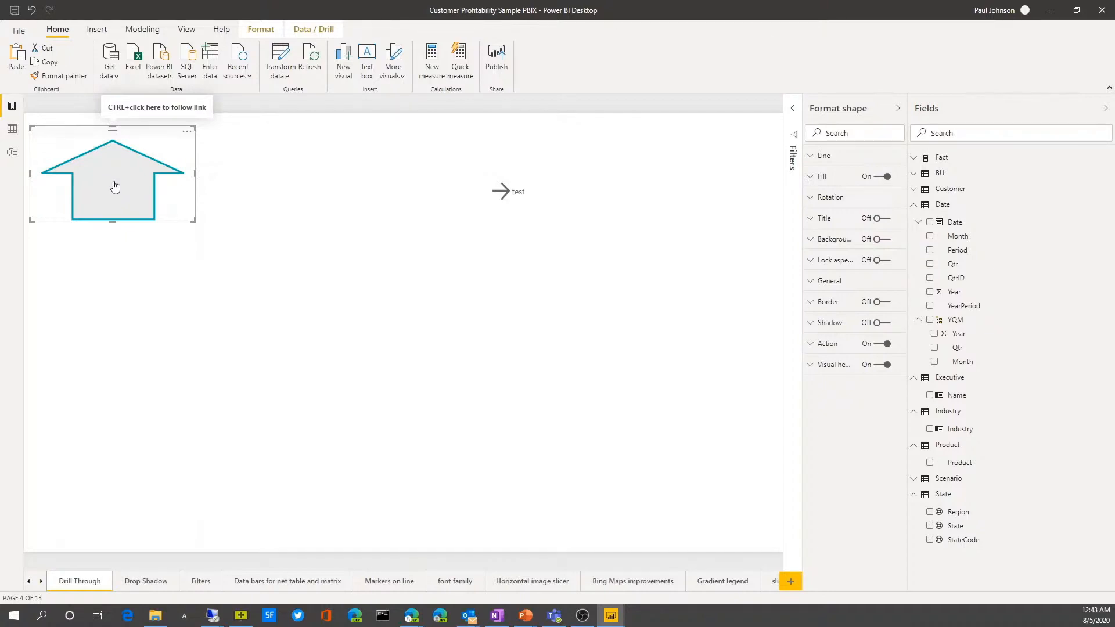
{"action": "left_click", "coordinate": [116, 186], "text": "ctrl"}
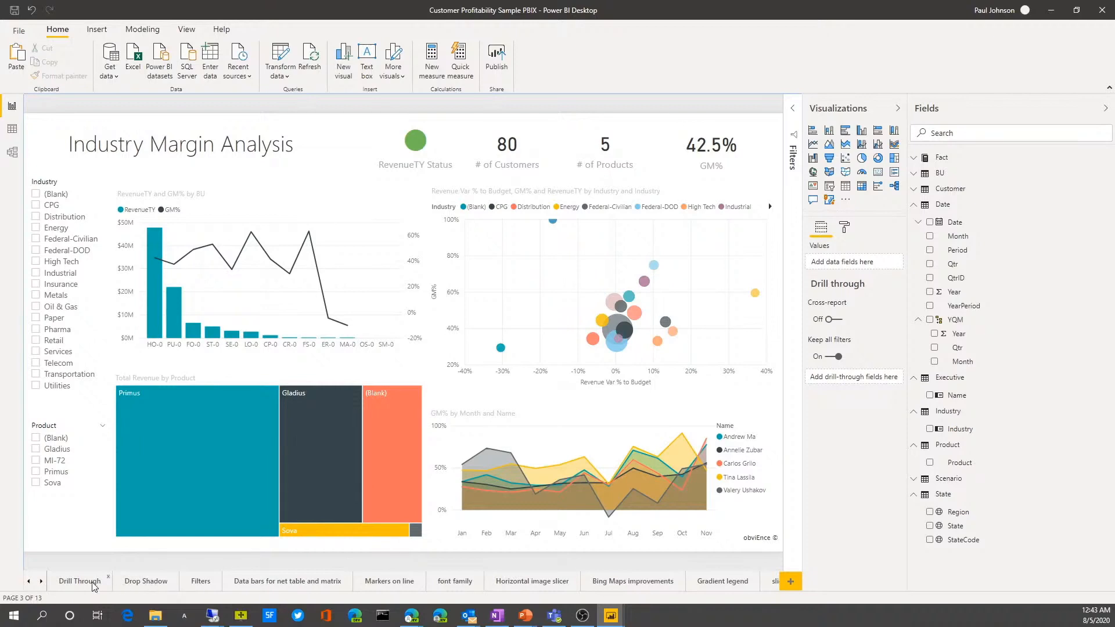
- On the Drop Shadow page, examine the Total Revenue card's shadow settings and its available shadow presets
{"action": "left_click", "coordinate": [152, 582]}
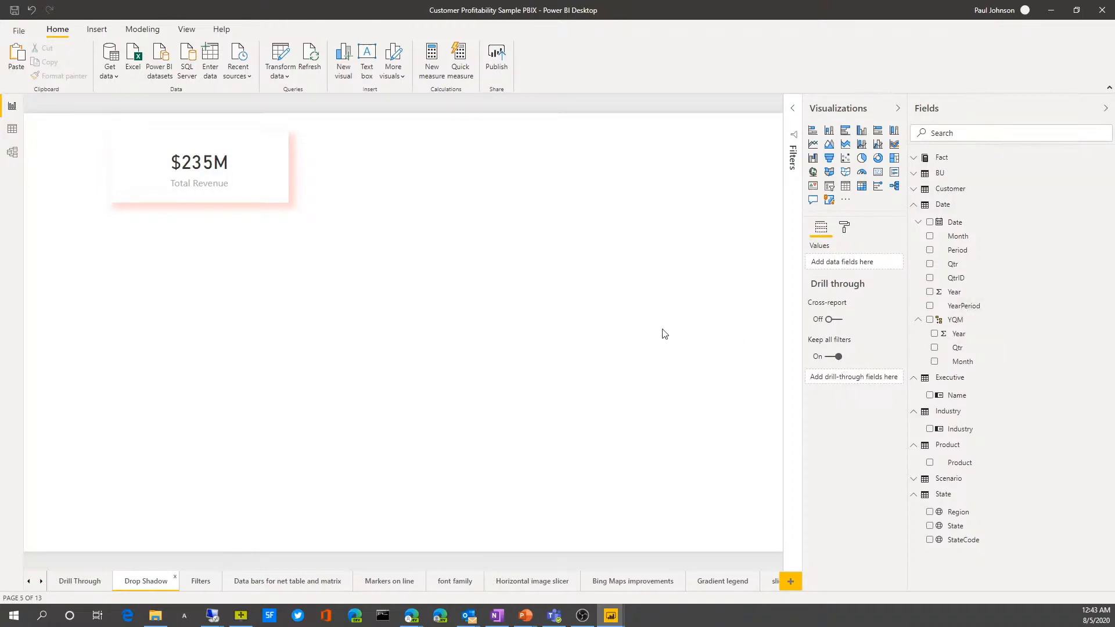
{"action": "left_click", "coordinate": [260, 157]}
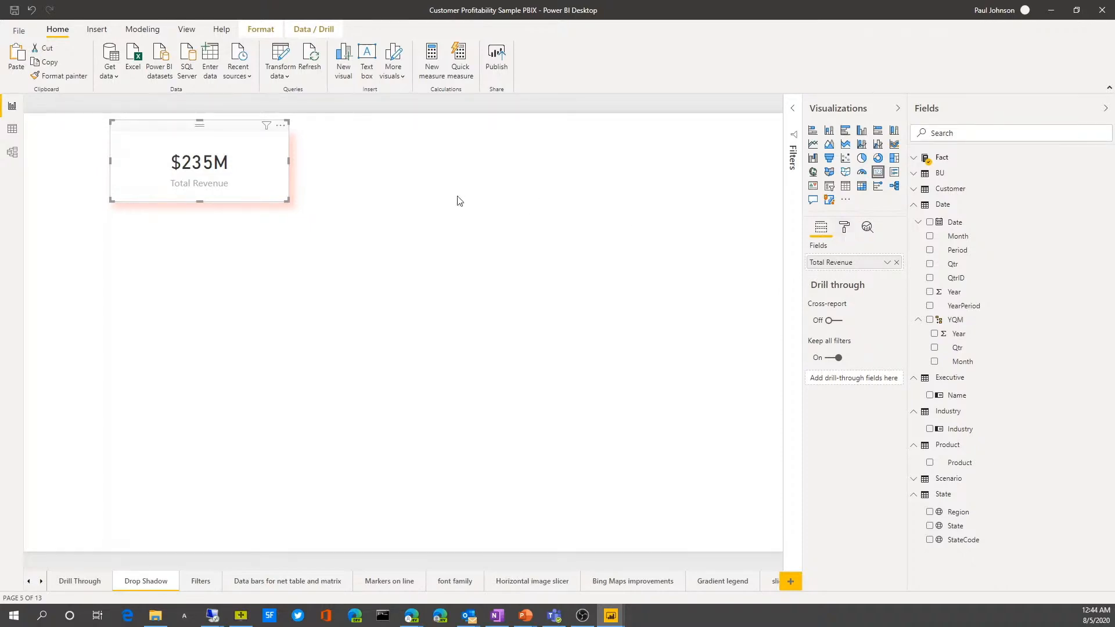
{"action": "left_click", "coordinate": [846, 230]}
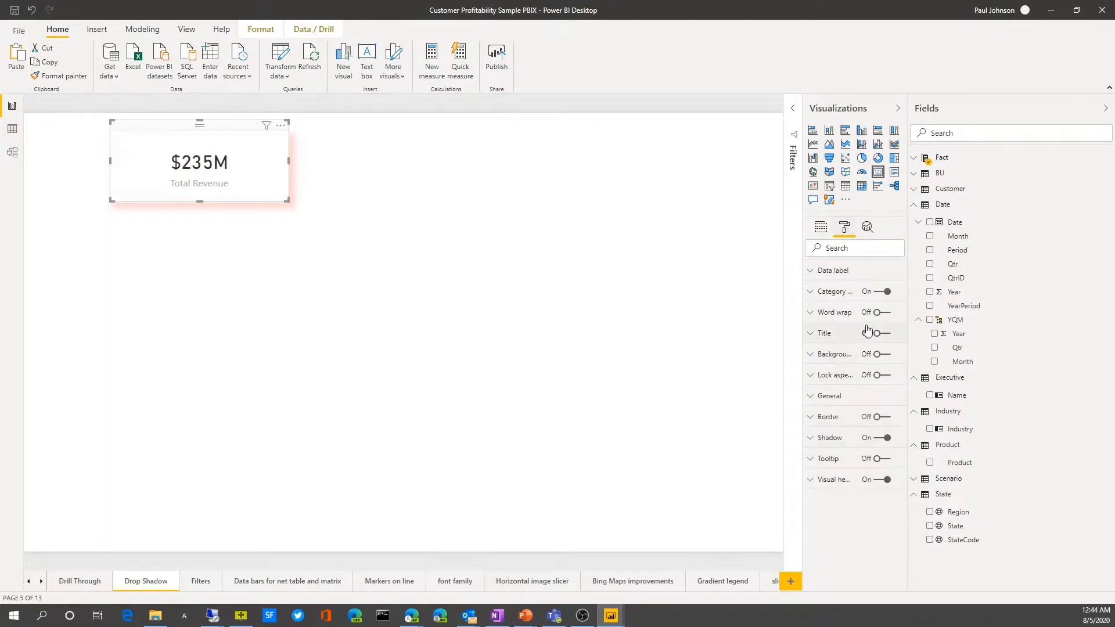
{"action": "left_click", "coordinate": [815, 444]}
{"action": "scroll", "coordinate": [854, 470], "scroll_direction": "down", "scroll_amount": 1}
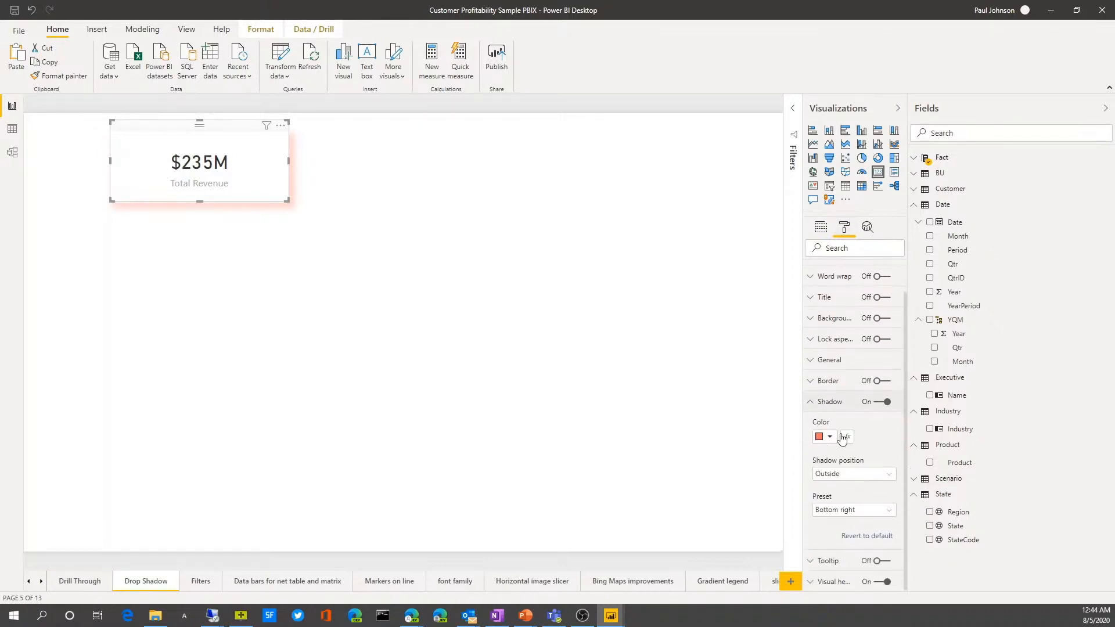
{"action": "left_click", "coordinate": [856, 517]}
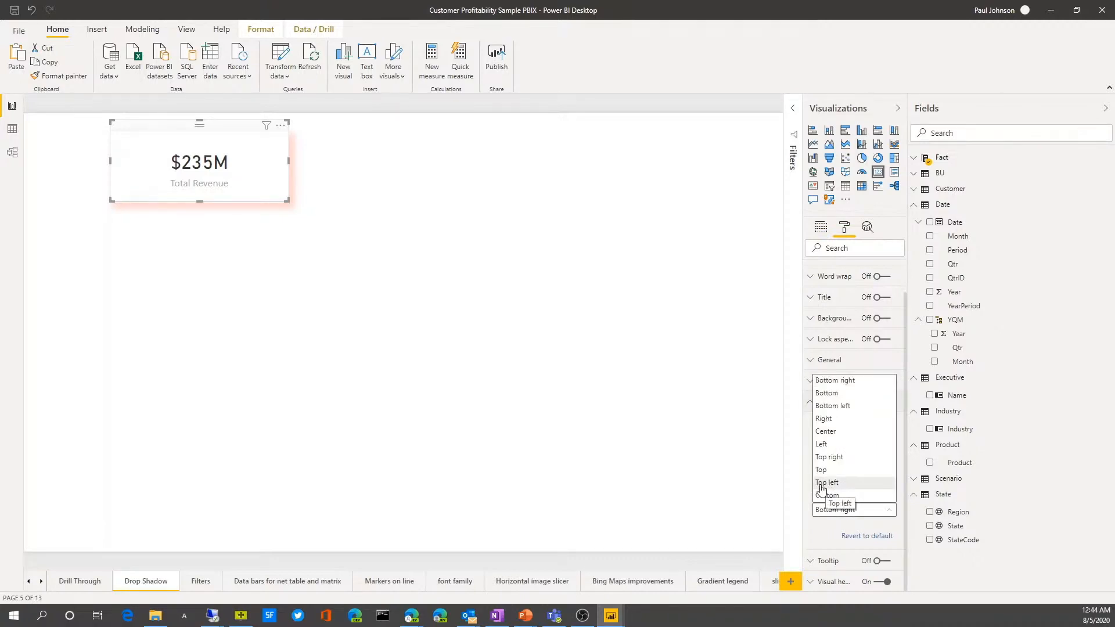
{"action": "left_click", "coordinate": [824, 535]}
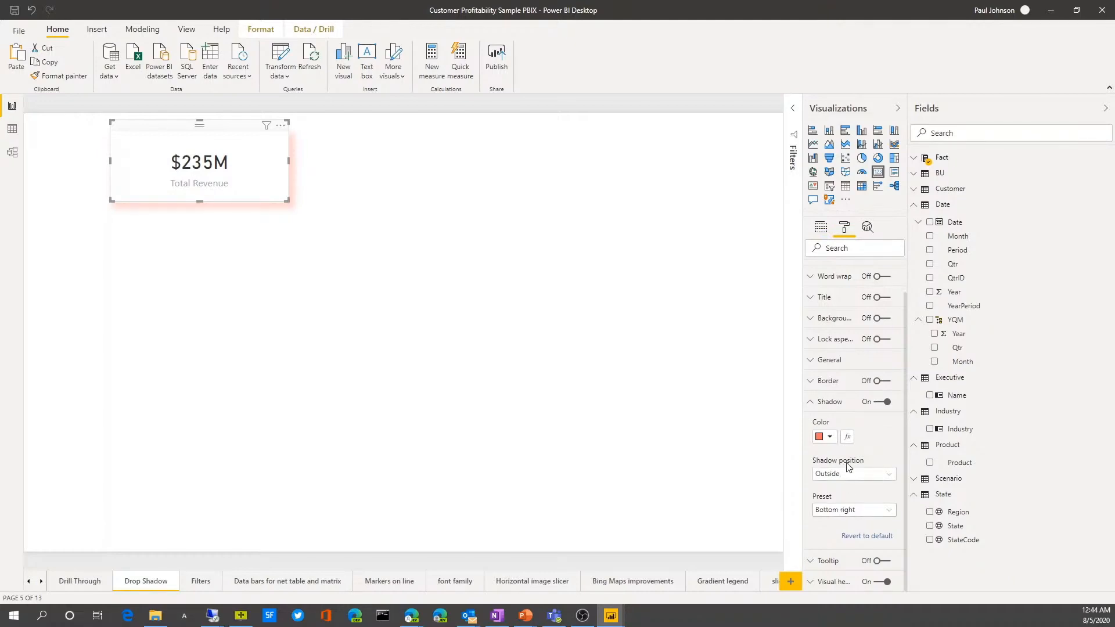
- Set the Total Revenue card's shadow colour to the teal theme colour and deselect the card
{"action": "left_click", "coordinate": [831, 438]}
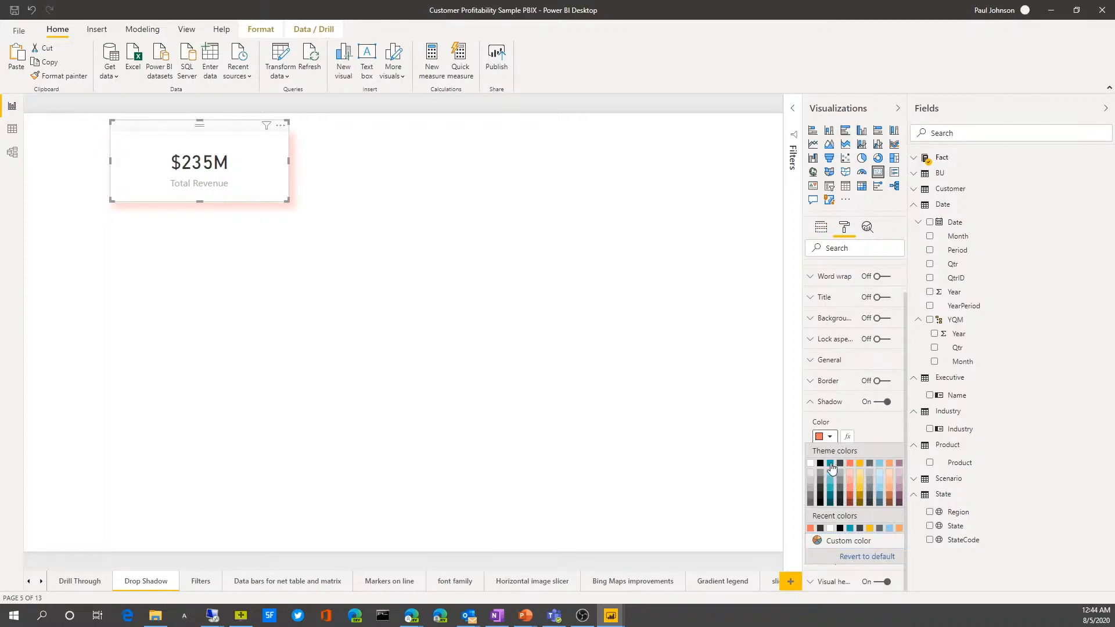
{"action": "left_click", "coordinate": [832, 467]}
{"action": "left_click", "coordinate": [534, 439]}
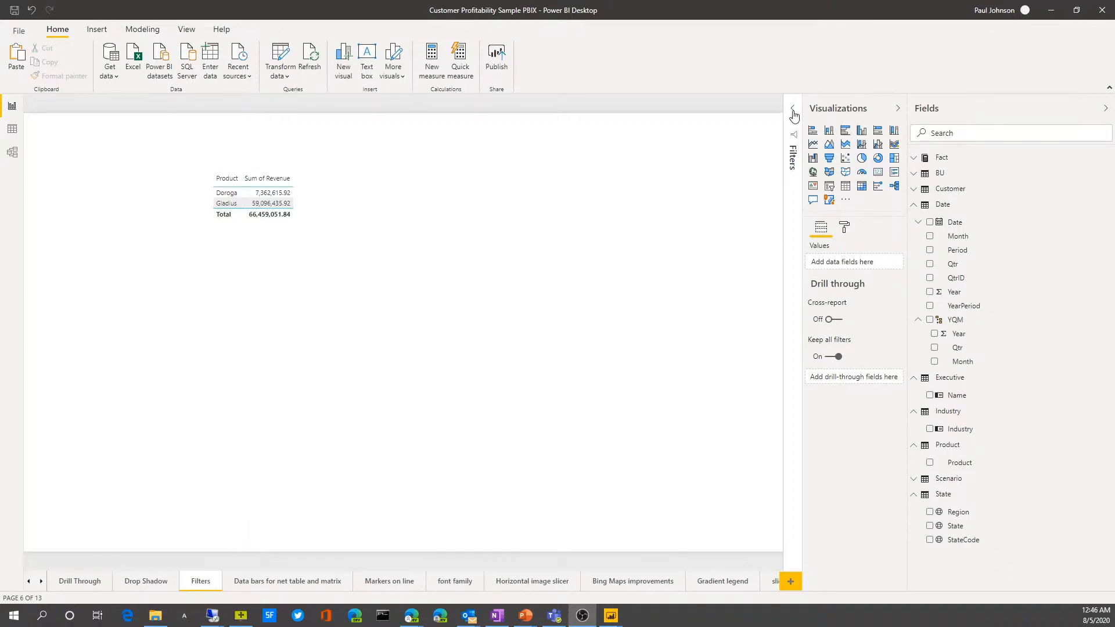
- On the Filters page, examine the product revenue table's Customer and Product filters and the summary of filters affecting the visual
{"action": "left_click", "coordinate": [397, 210]}
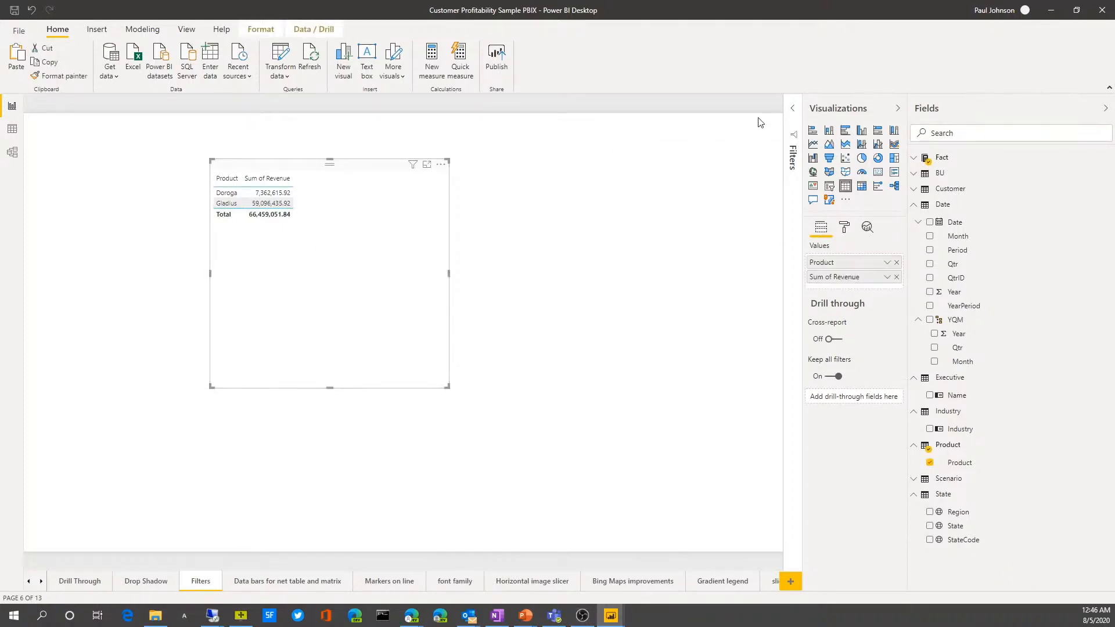
{"action": "left_click", "coordinate": [792, 109]}
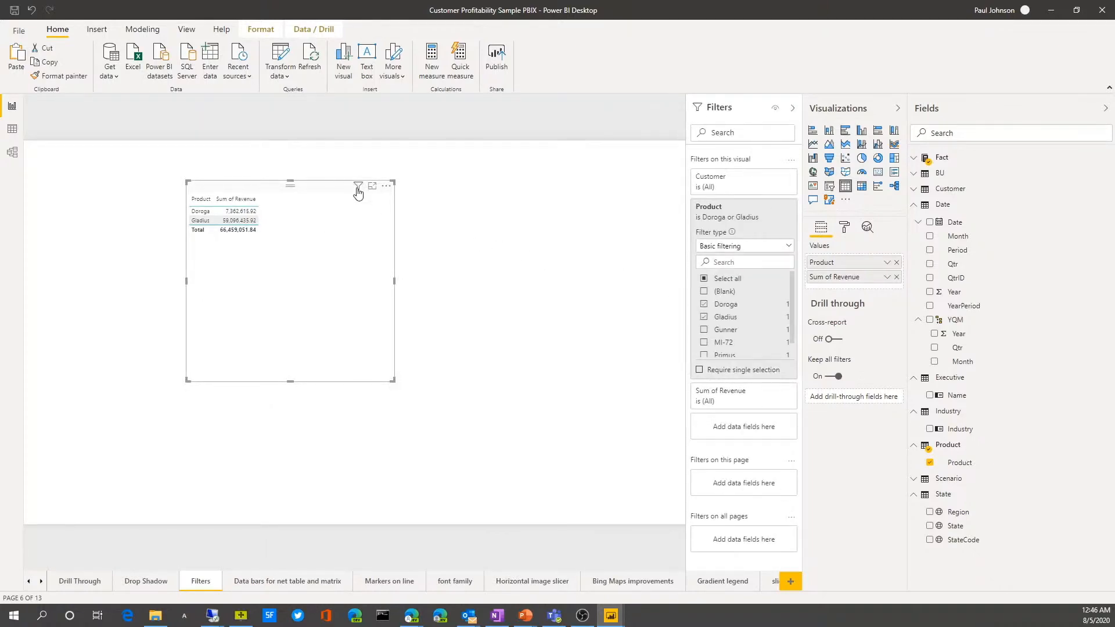
{"action": "mouse_move", "coordinate": [358, 189]}
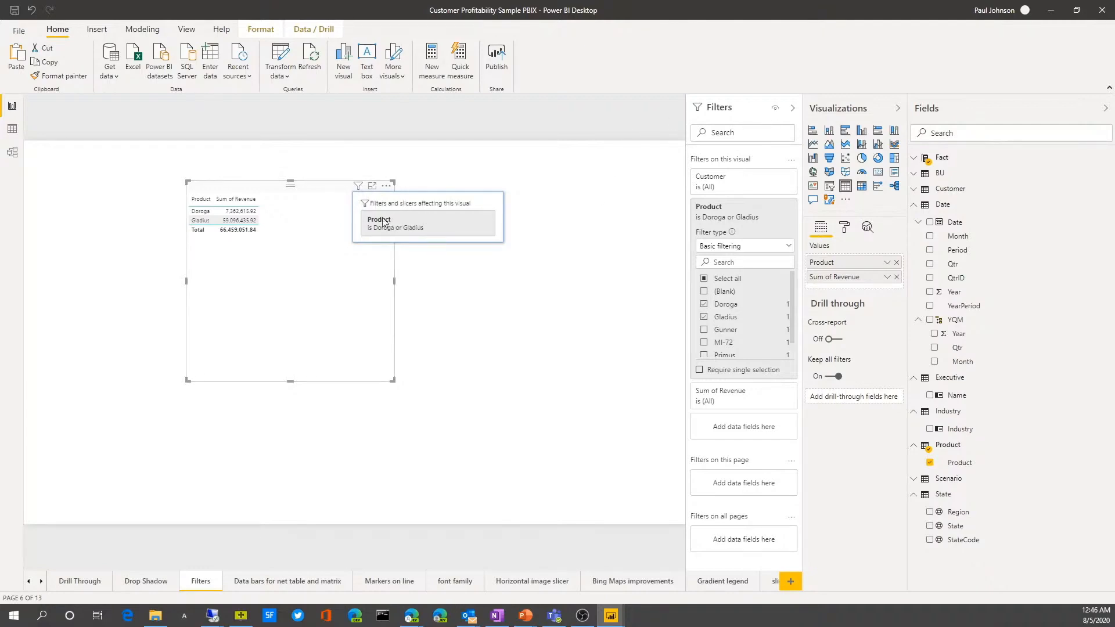
{"action": "mouse_move", "coordinate": [755, 228]}
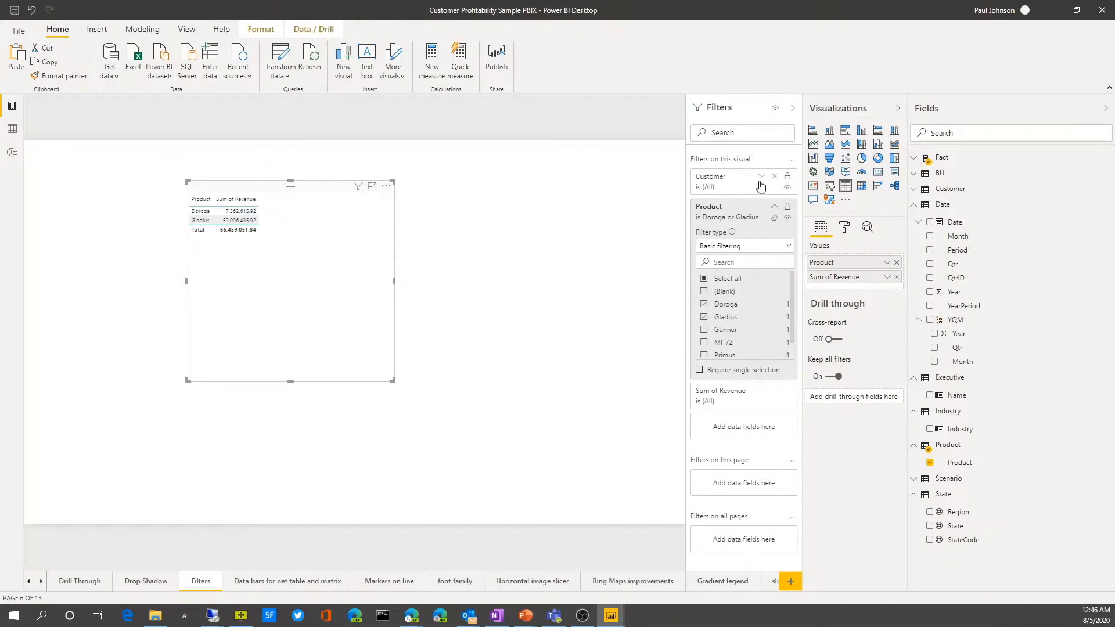
{"action": "left_click", "coordinate": [762, 178]}
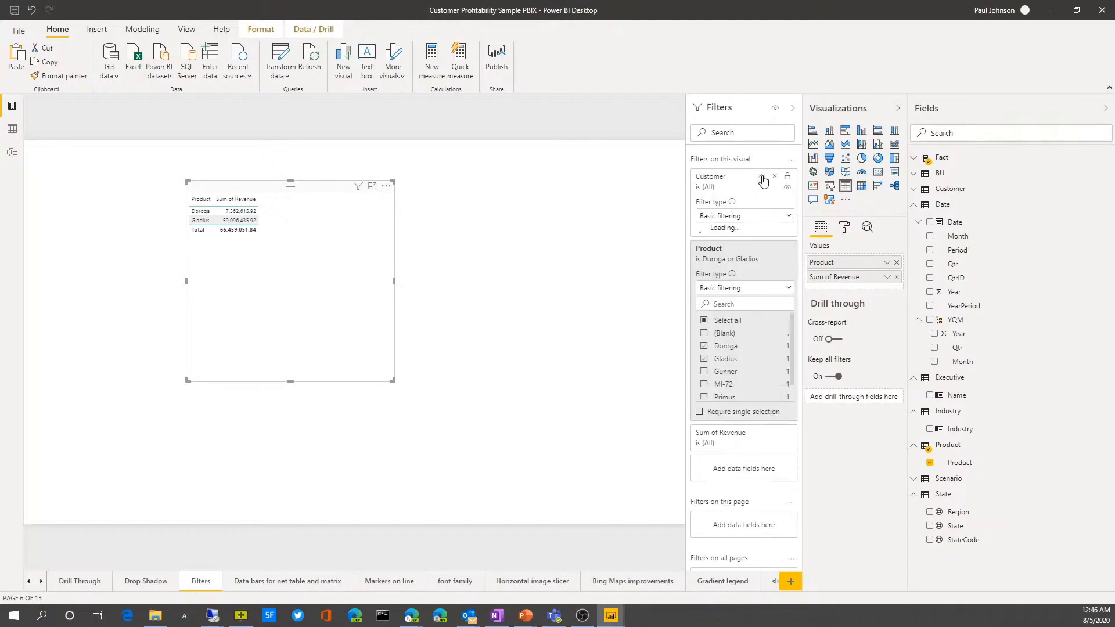
{"action": "left_click", "coordinate": [761, 177]}
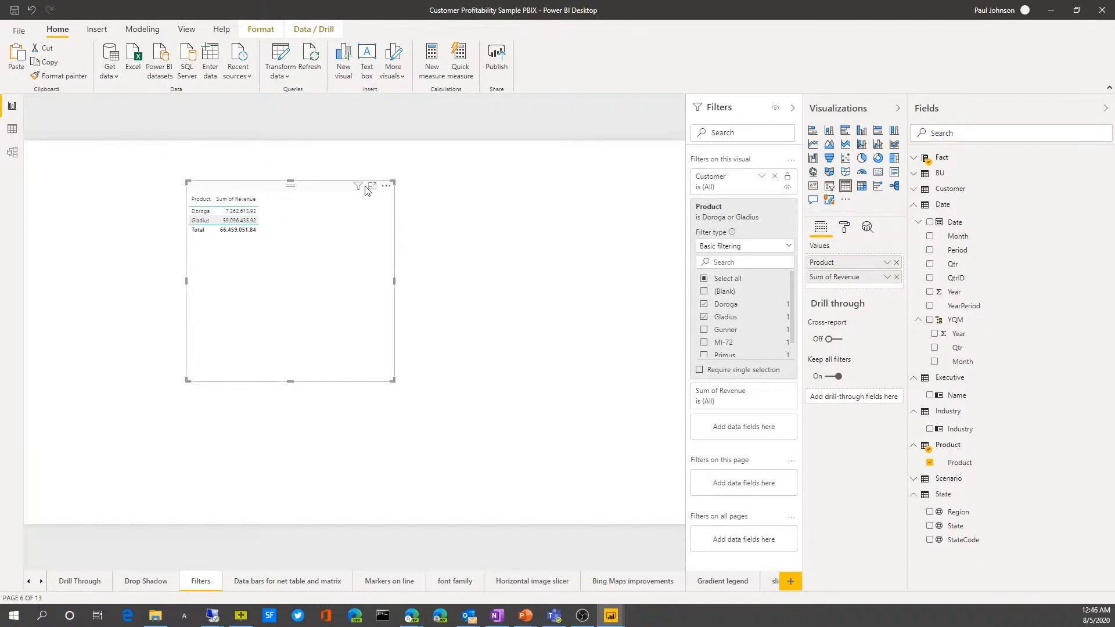
{"action": "mouse_move", "coordinate": [360, 187]}
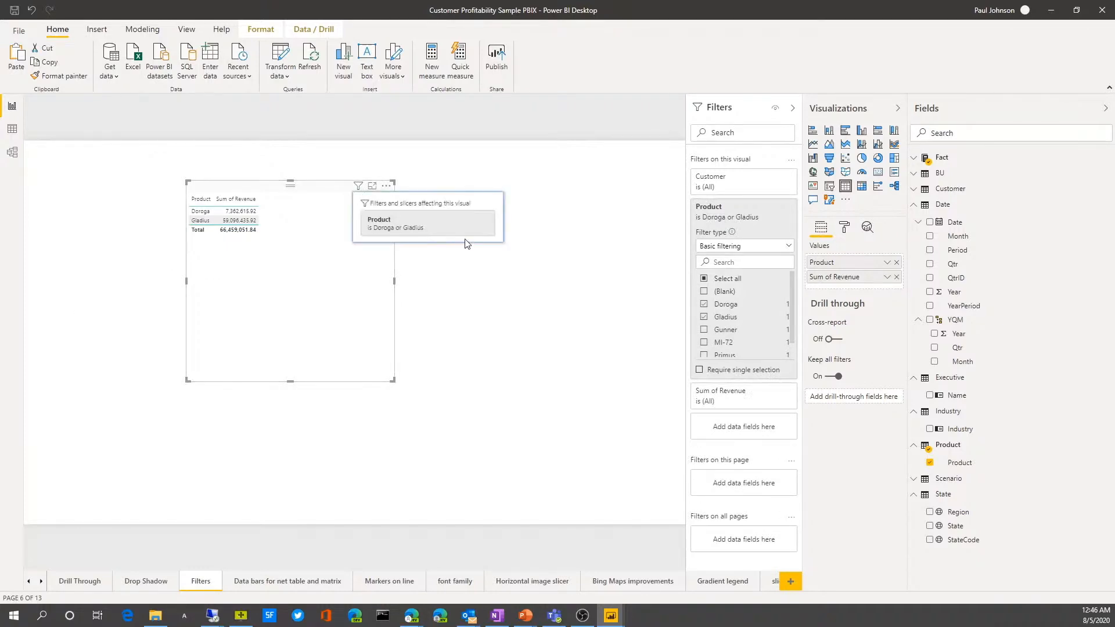
- Filter the product revenue table to customers A Dog's Staff, ABC Helicopter, ABC Telecom, ABISCAS LTD, ANJIKO and Analyze This LP
{"action": "left_click", "coordinate": [744, 186]}
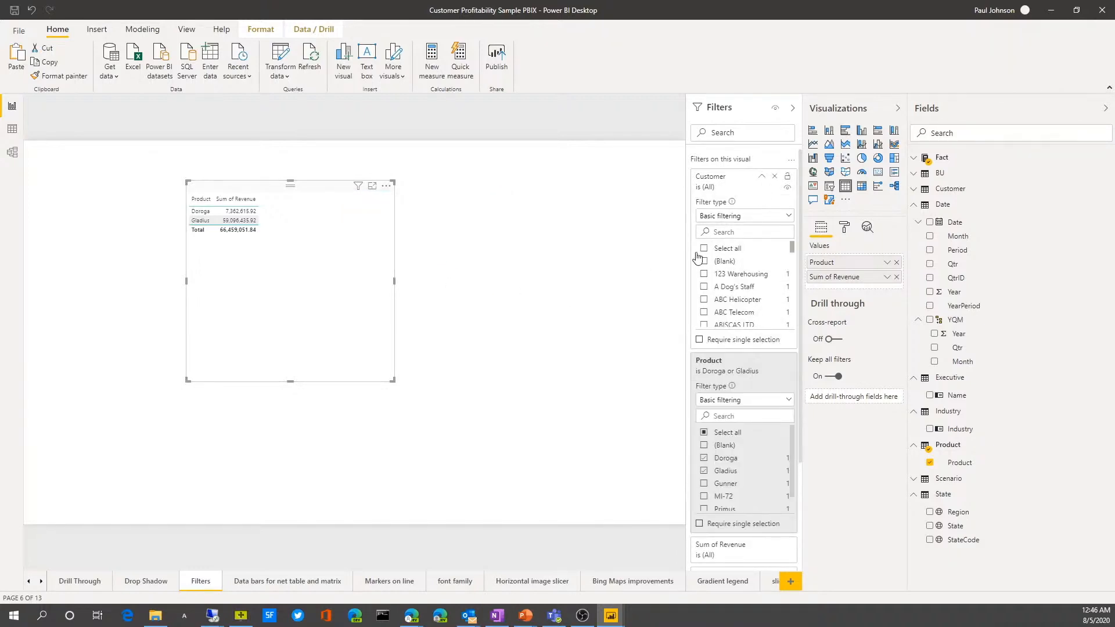
{"action": "left_click", "coordinate": [708, 287]}
{"action": "left_click", "coordinate": [705, 299]}
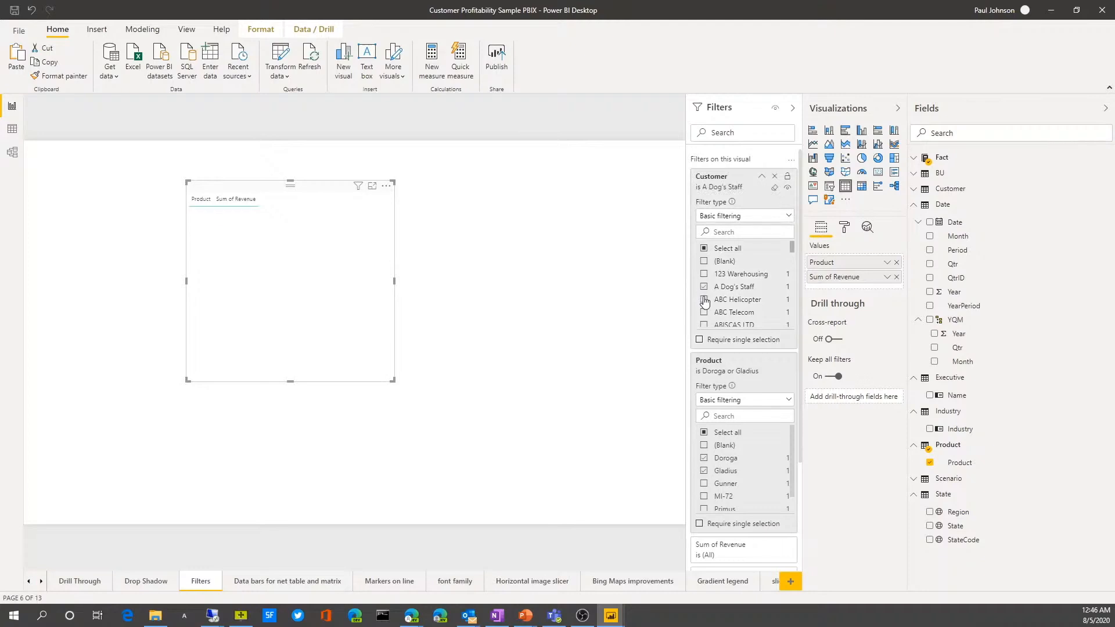
{"action": "left_click", "coordinate": [704, 312]}
{"action": "scroll", "coordinate": [713, 286], "scroll_direction": "down", "scroll_amount": 4}
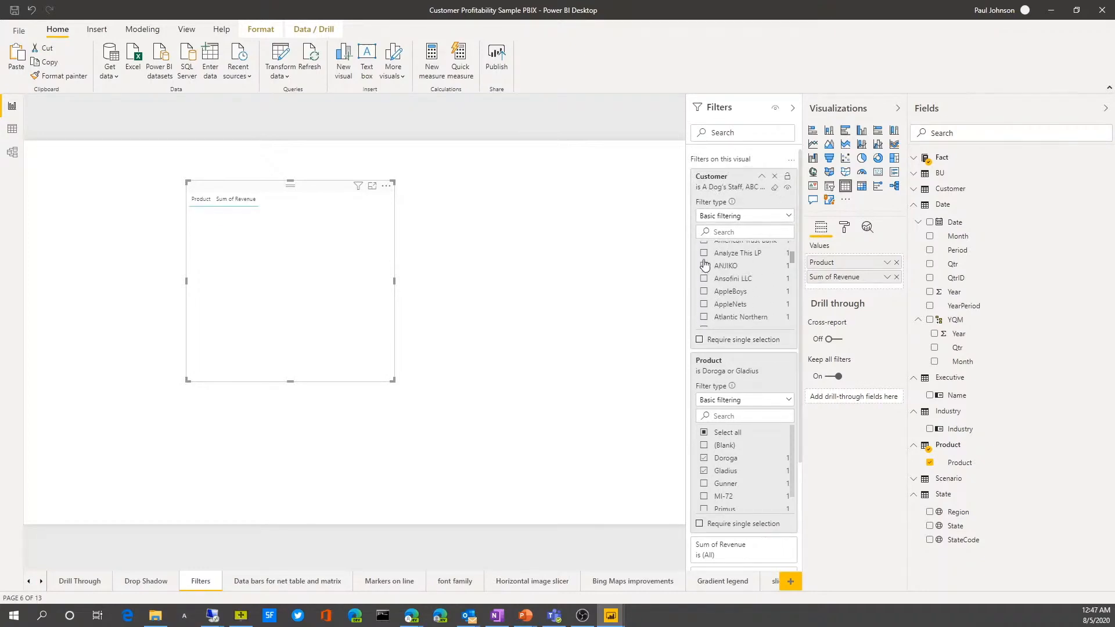
{"action": "left_click", "coordinate": [704, 266]}
{"action": "left_click", "coordinate": [704, 253]}
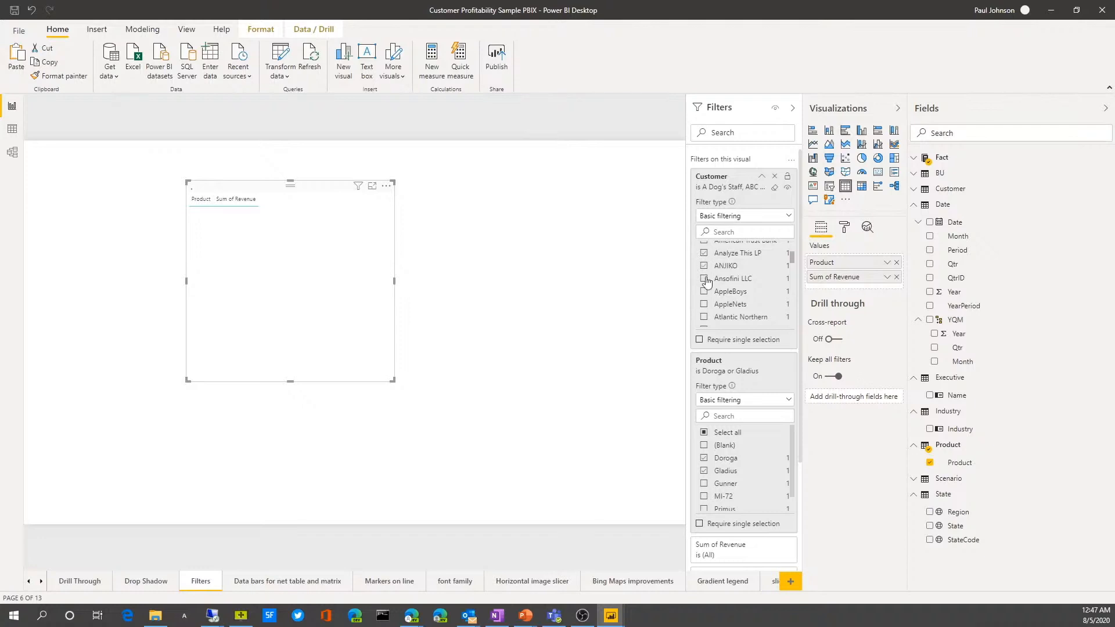
- Include all products in the table's Product filter and add AppleBoys to its Customer filter
{"action": "left_click", "coordinate": [705, 434]}
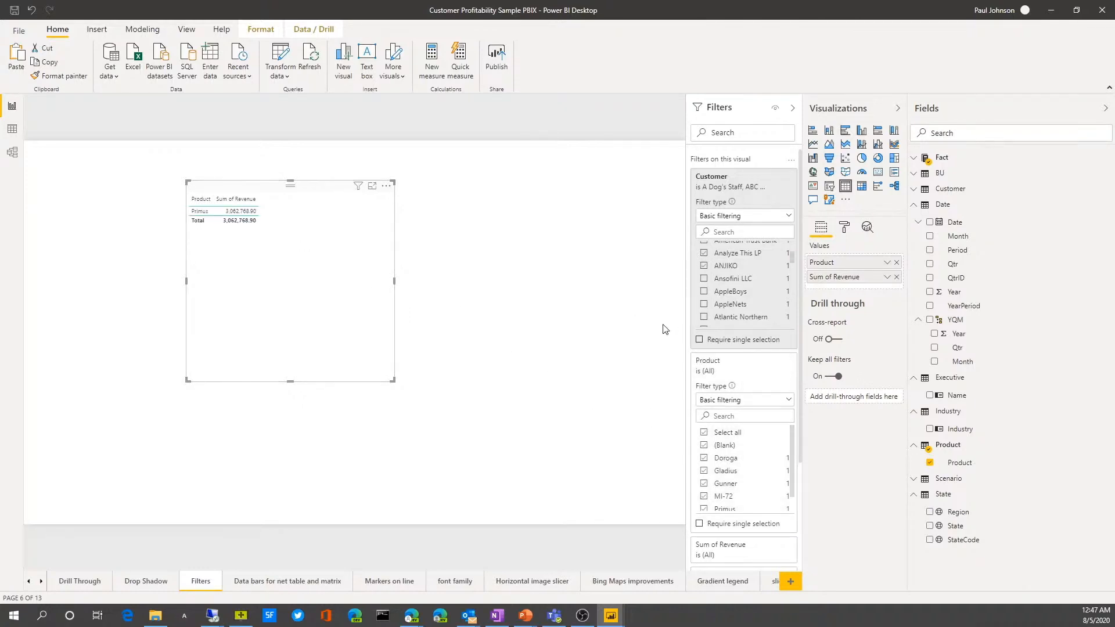
{"action": "left_click", "coordinate": [704, 292]}
{"action": "left_click", "coordinate": [399, 216]}
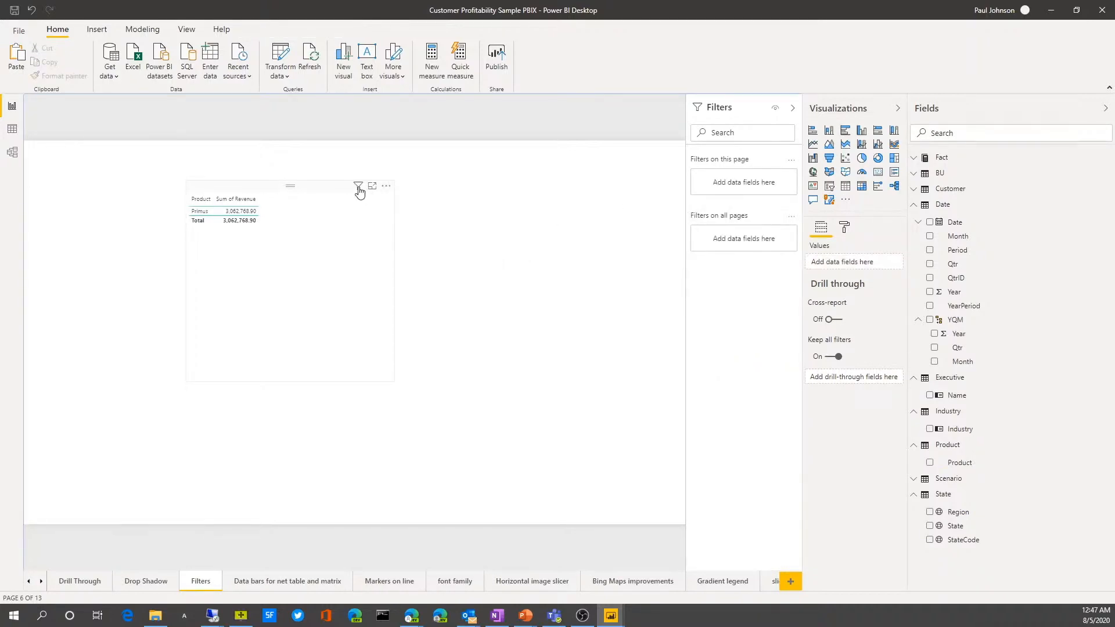
- Exclude (Blank) and Doroga in the table's Product filter and review the summary of filters affecting the visual
{"action": "left_click", "coordinate": [358, 188]}
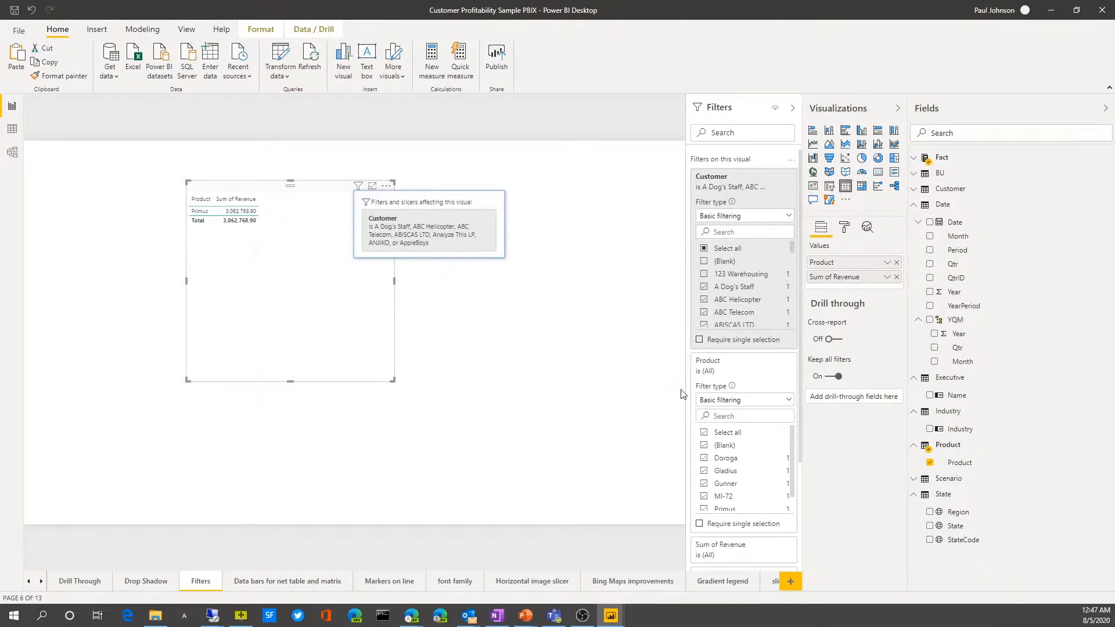
{"action": "scroll", "coordinate": [729, 457], "scroll_direction": "down", "scroll_amount": 1}
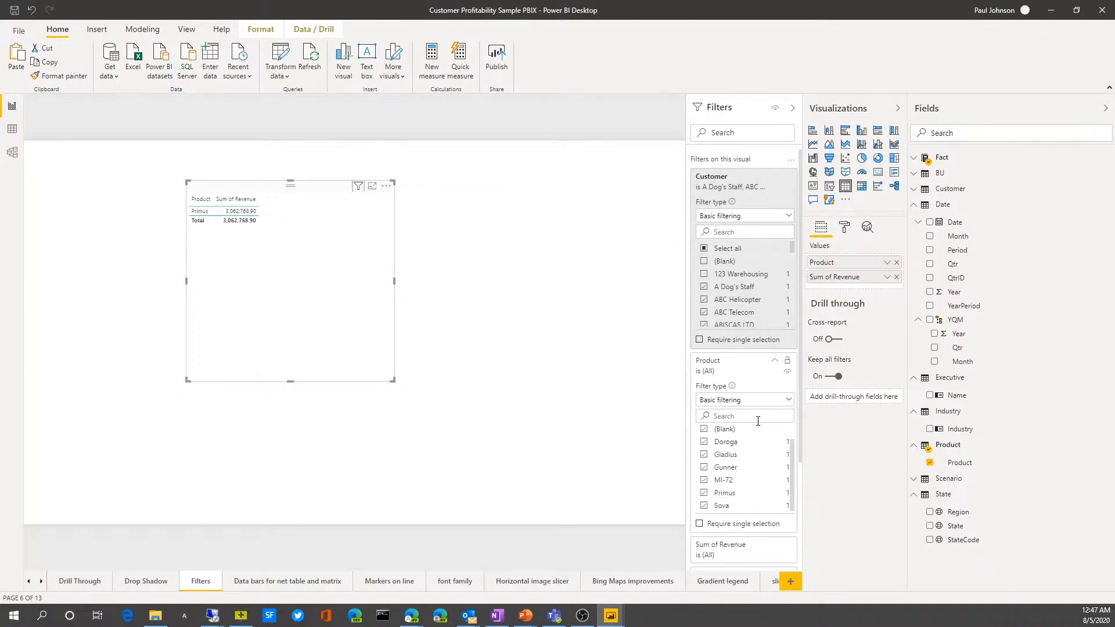
{"action": "left_click", "coordinate": [704, 430]}
{"action": "left_click", "coordinate": [704, 442]}
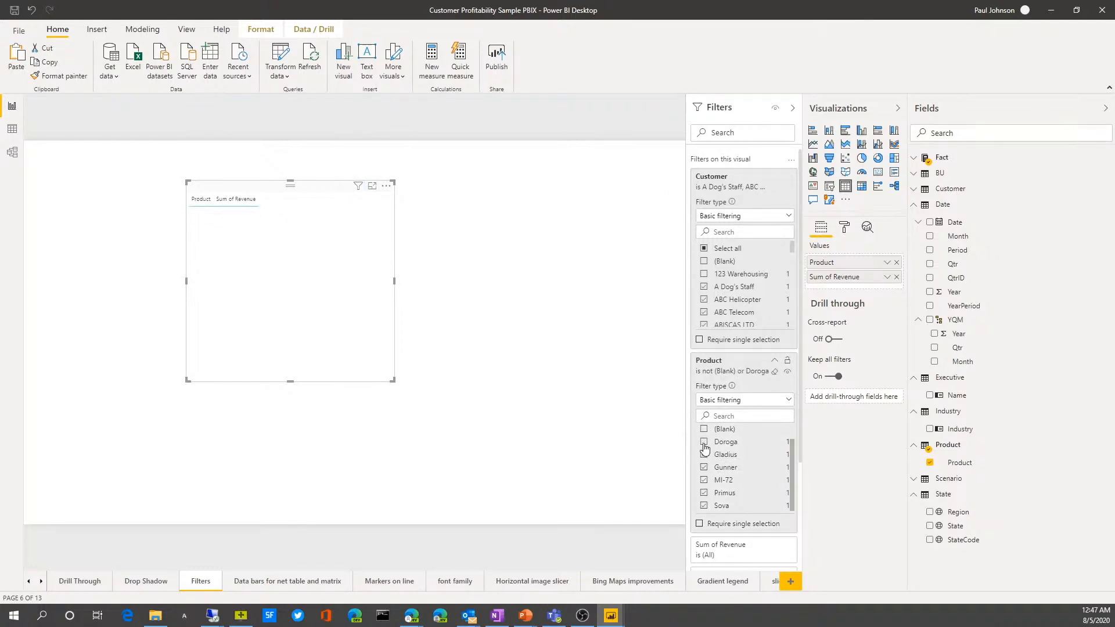
{"action": "mouse_move", "coordinate": [360, 190]}
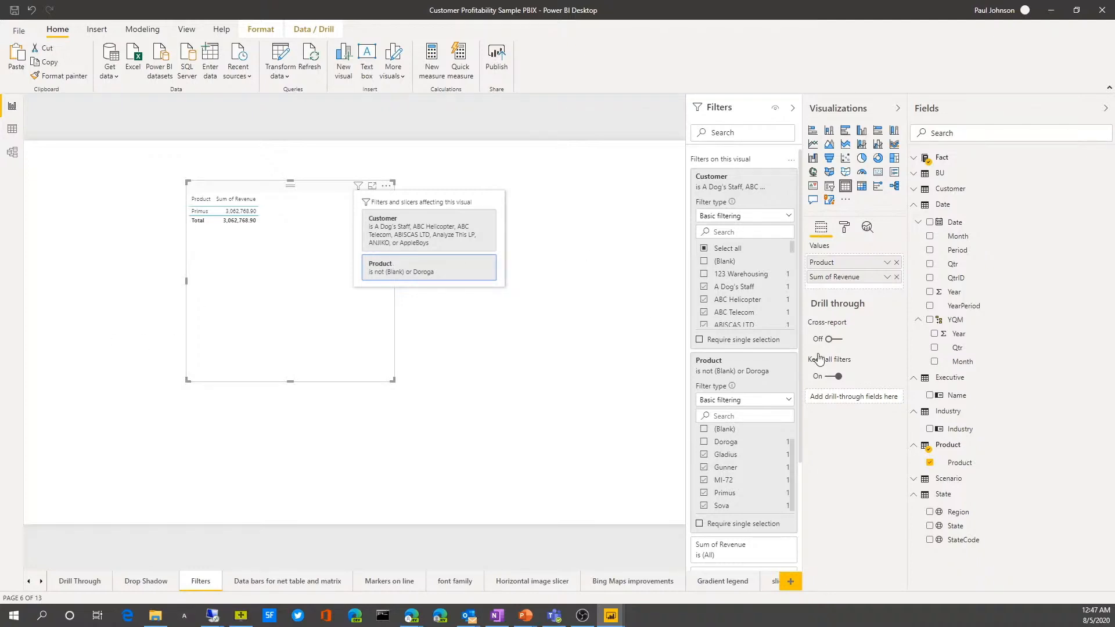
- Rename the table's Product filter as Item
{"action": "left_click", "coordinate": [725, 363]}
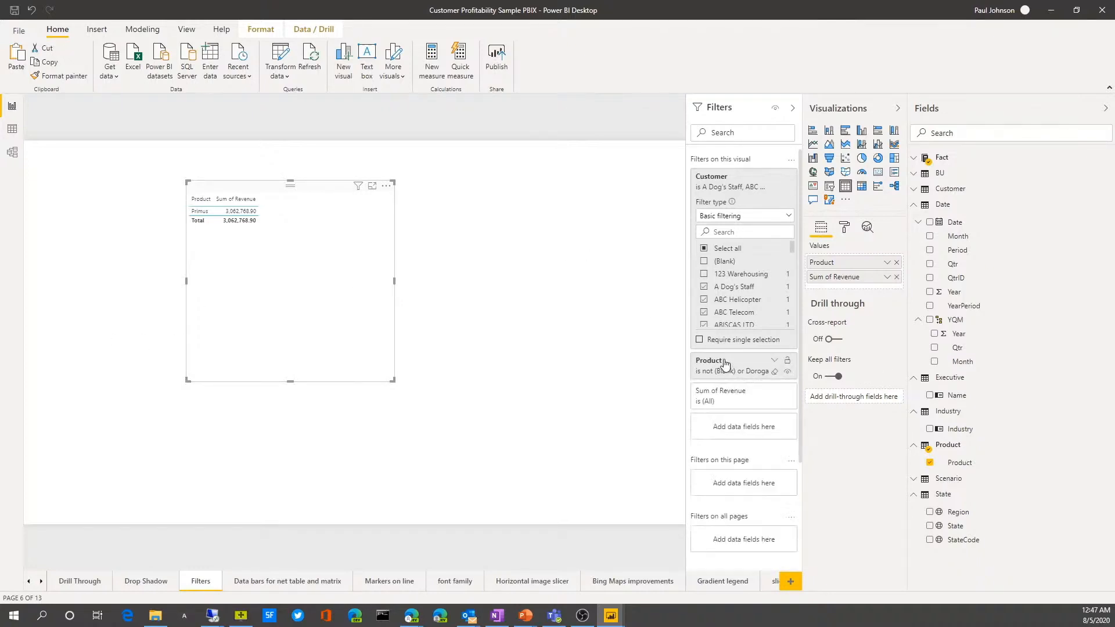
{"action": "left_click", "coordinate": [721, 364]}
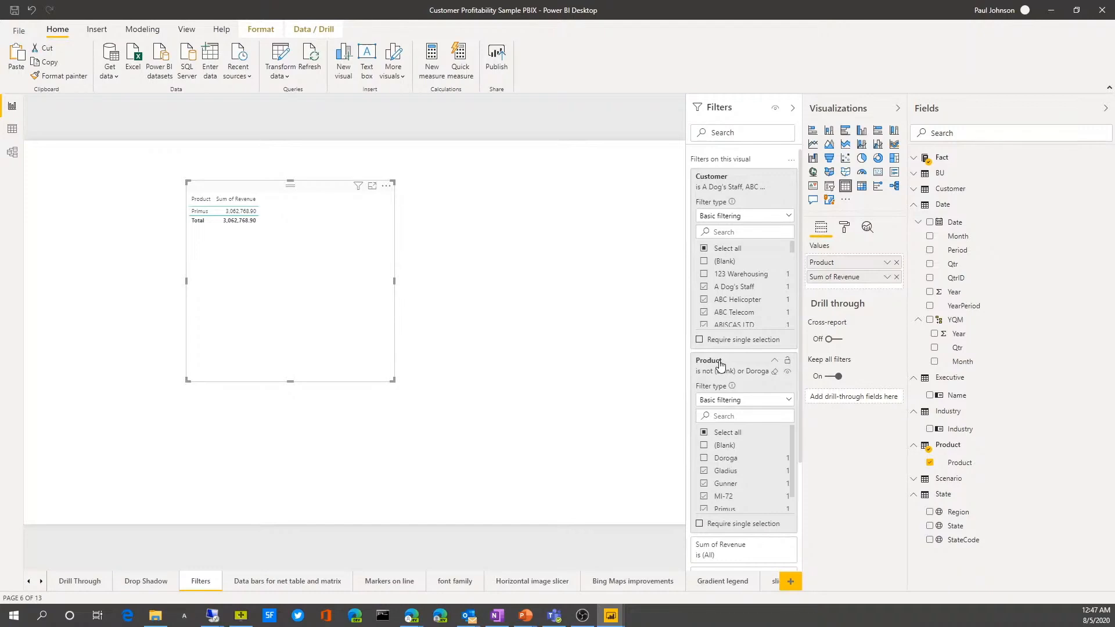
{"action": "double_click", "coordinate": [719, 362]}
{"action": "left_click_drag", "start_coordinate": [726, 362], "coordinate": [697, 362]}
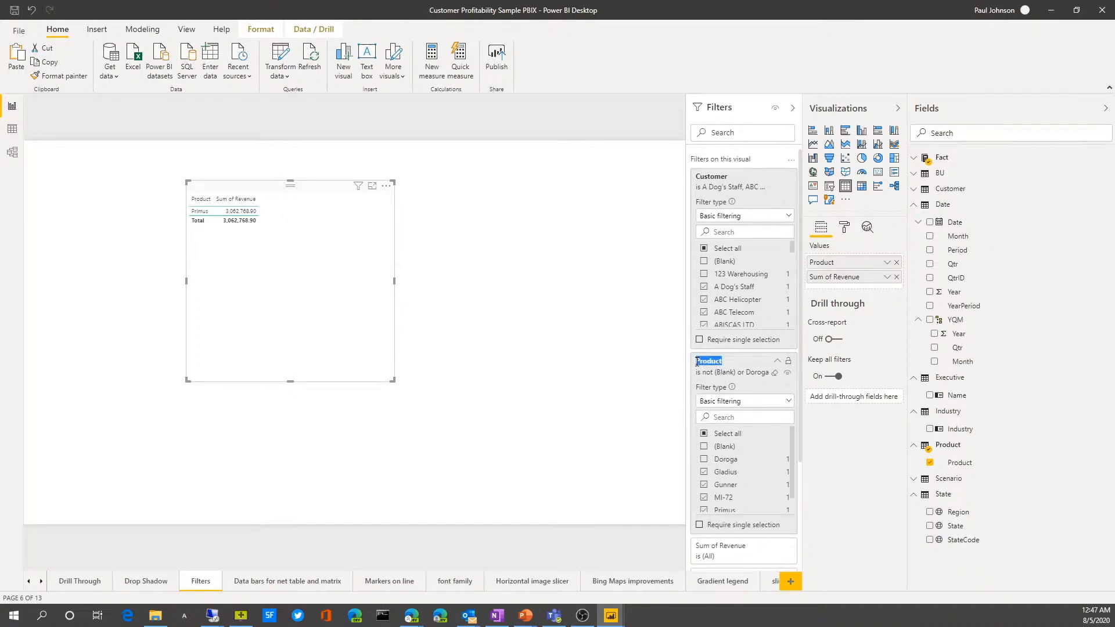
{"action": "key", "text": "BackSpace"}
{"action": "key", "text": "Return"}
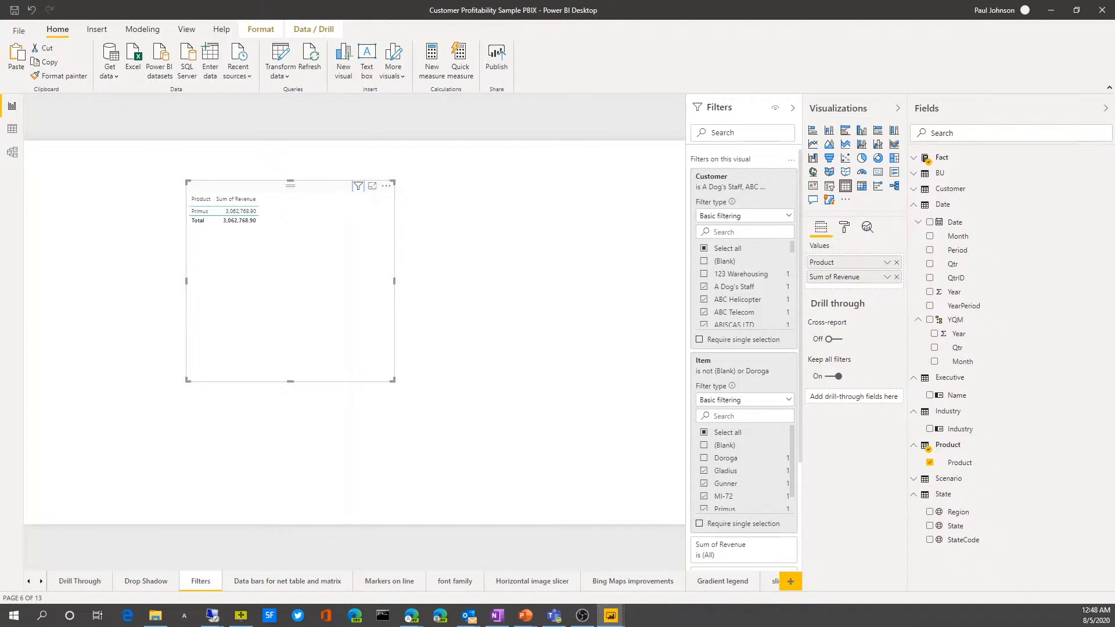
{"action": "left_click", "coordinate": [582, 615]}
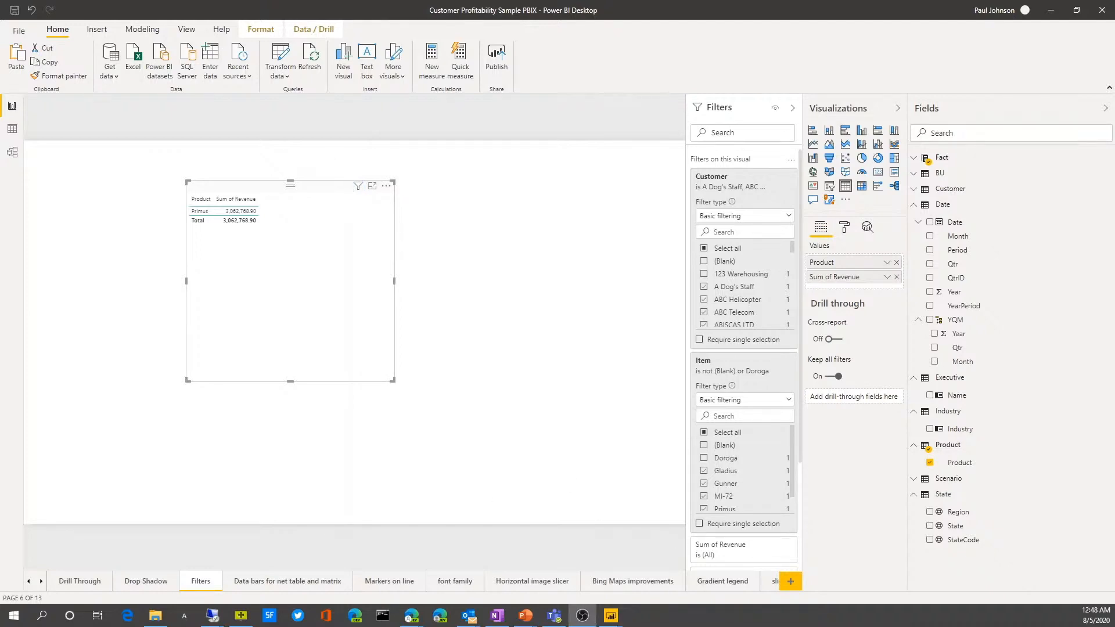
- On the Data bars for net table and matrix page, examine the matrix's data bar settings for Total COGS
{"action": "left_click", "coordinate": [299, 582]}
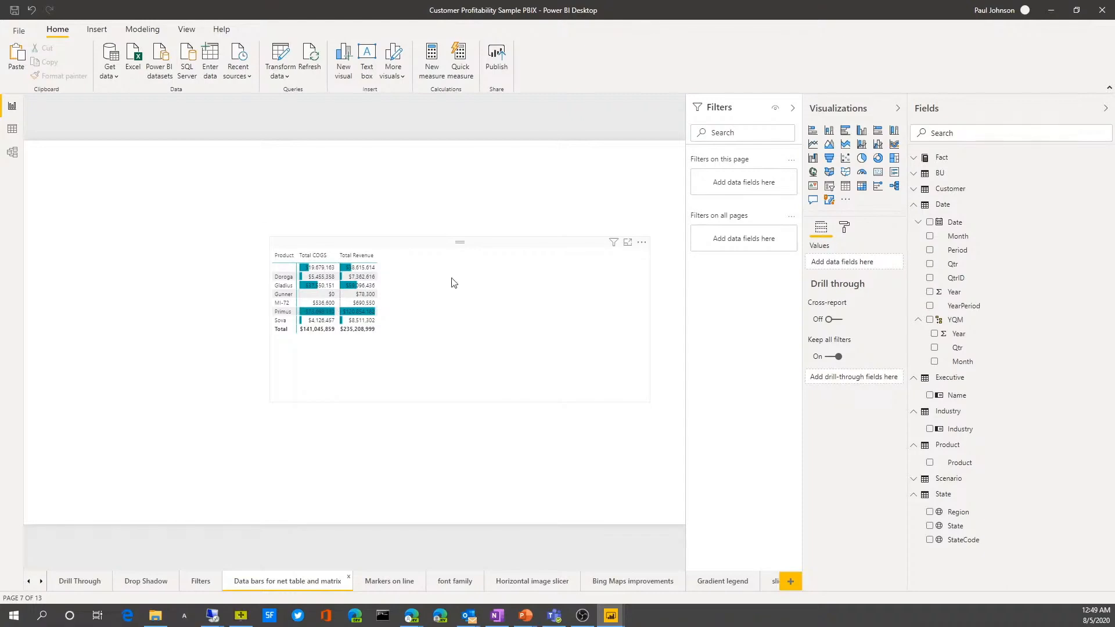
{"action": "left_click", "coordinate": [385, 400]}
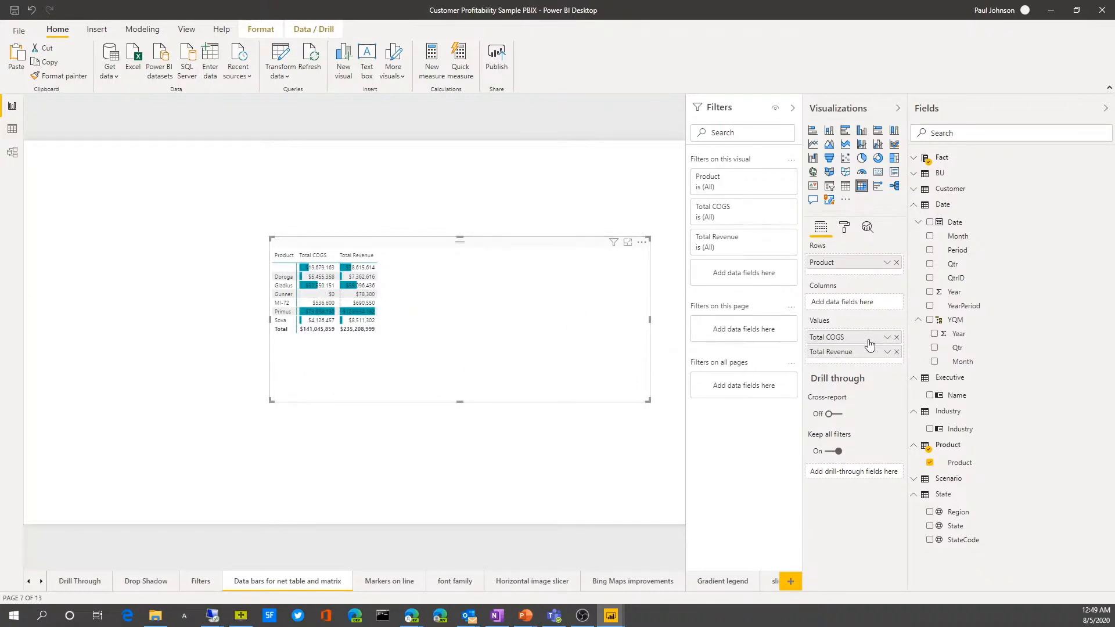
{"action": "right_click", "coordinate": [845, 337]}
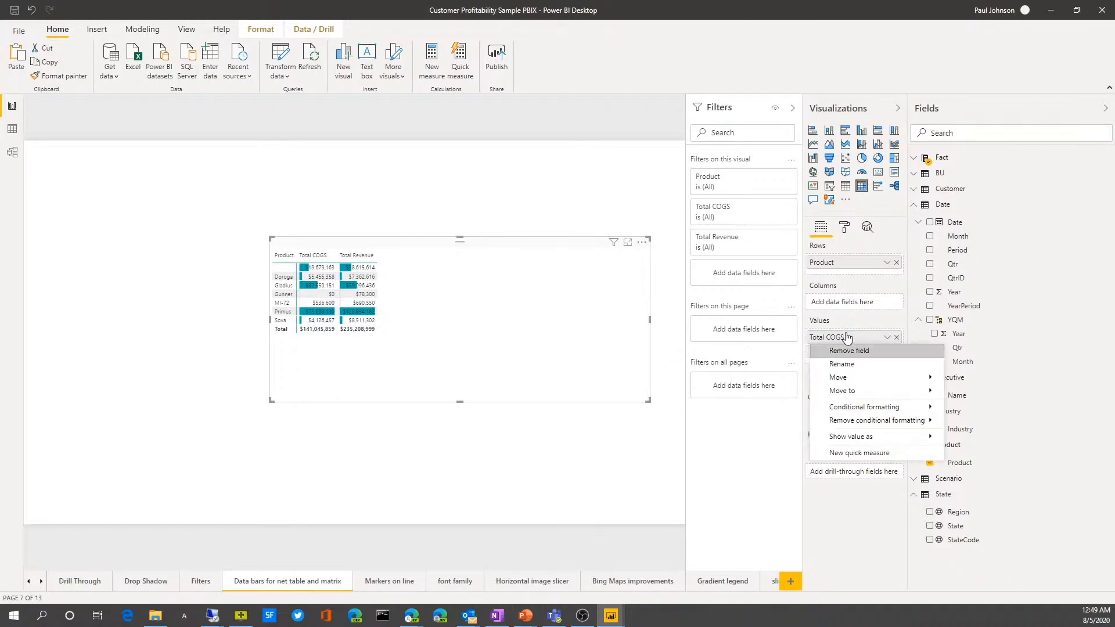
{"action": "mouse_move", "coordinate": [918, 410]}
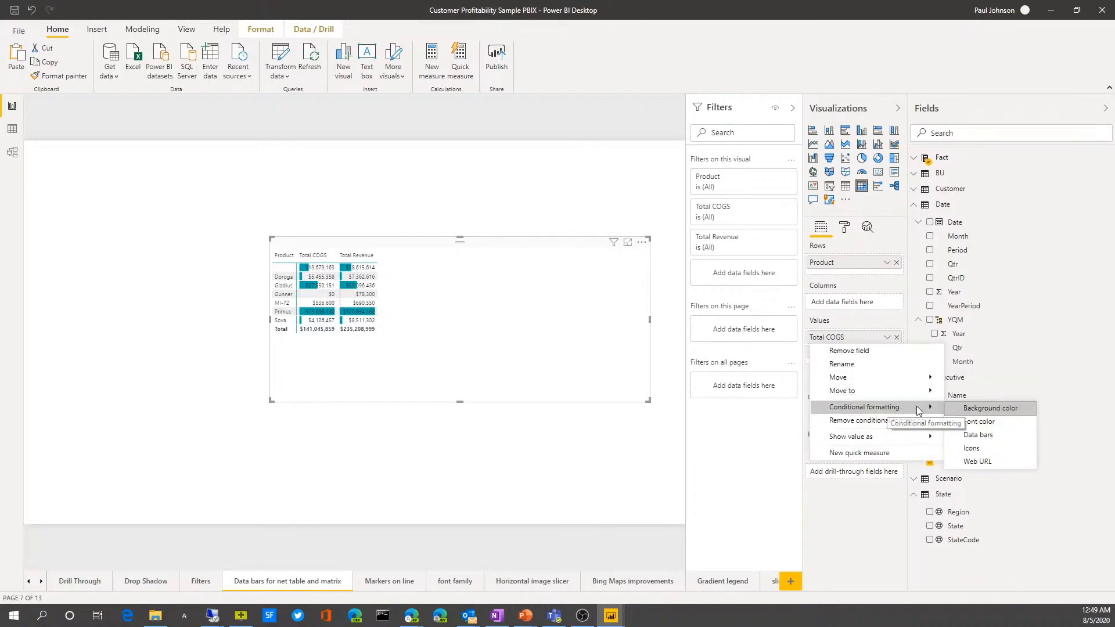
{"action": "left_click", "coordinate": [985, 435]}
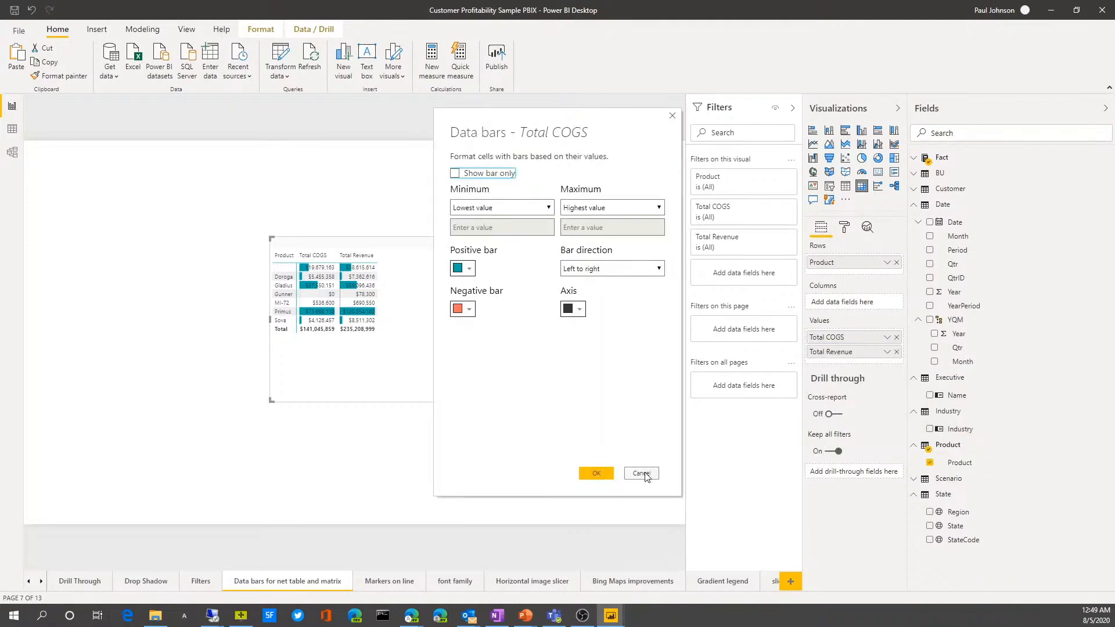
{"action": "left_click", "coordinate": [594, 475]}
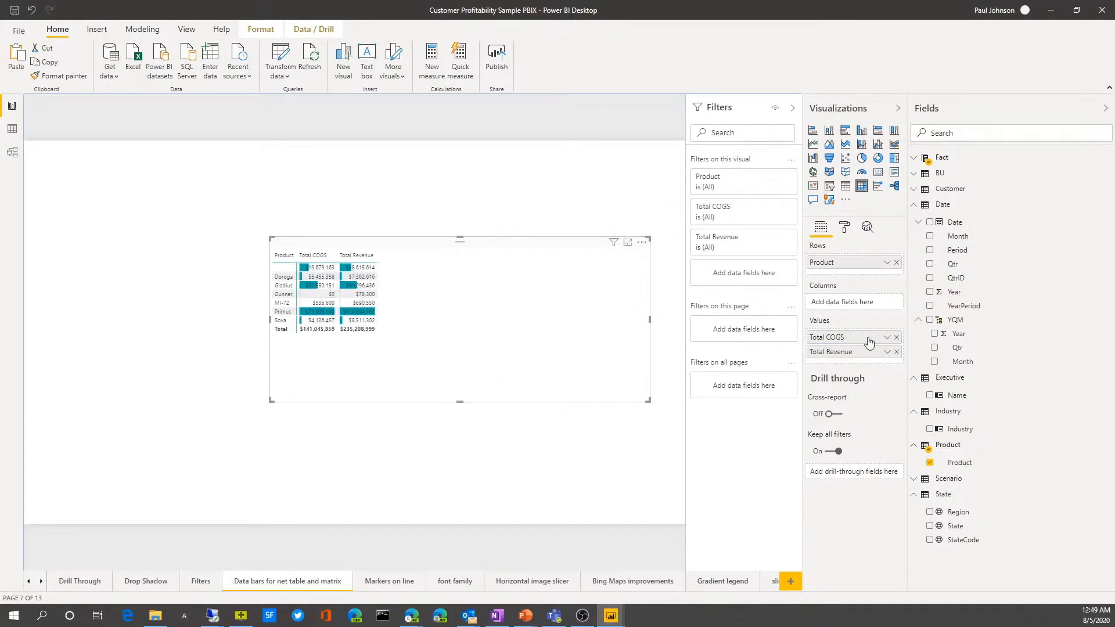
- Remove all conditional formatting from the matrix's Total Revenue values
{"action": "right_click", "coordinate": [844, 352]}
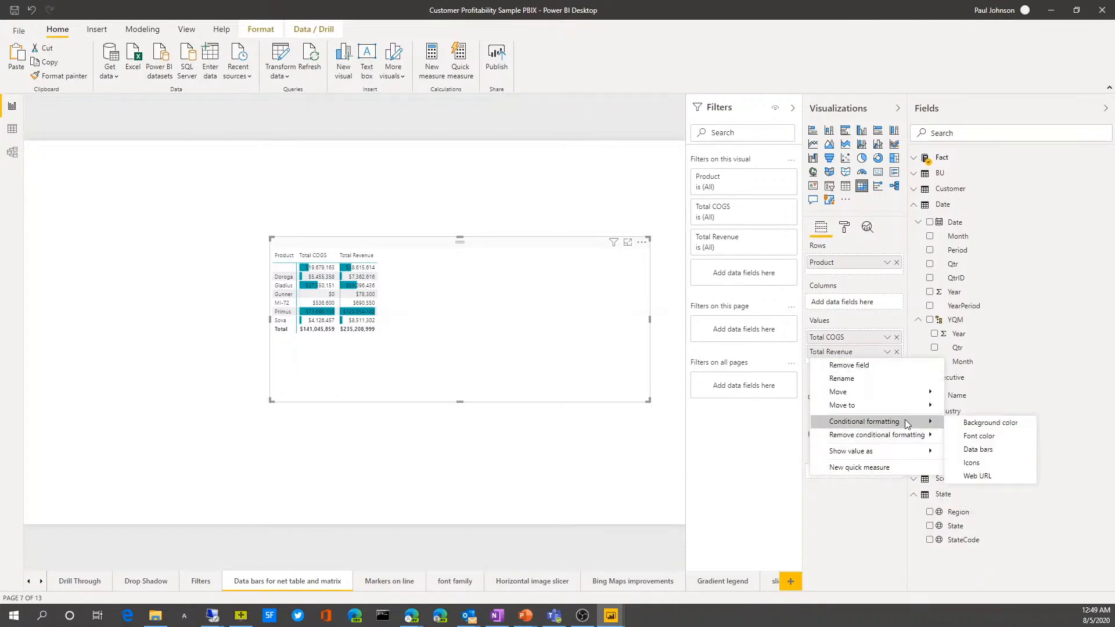
{"action": "mouse_move", "coordinate": [904, 438]}
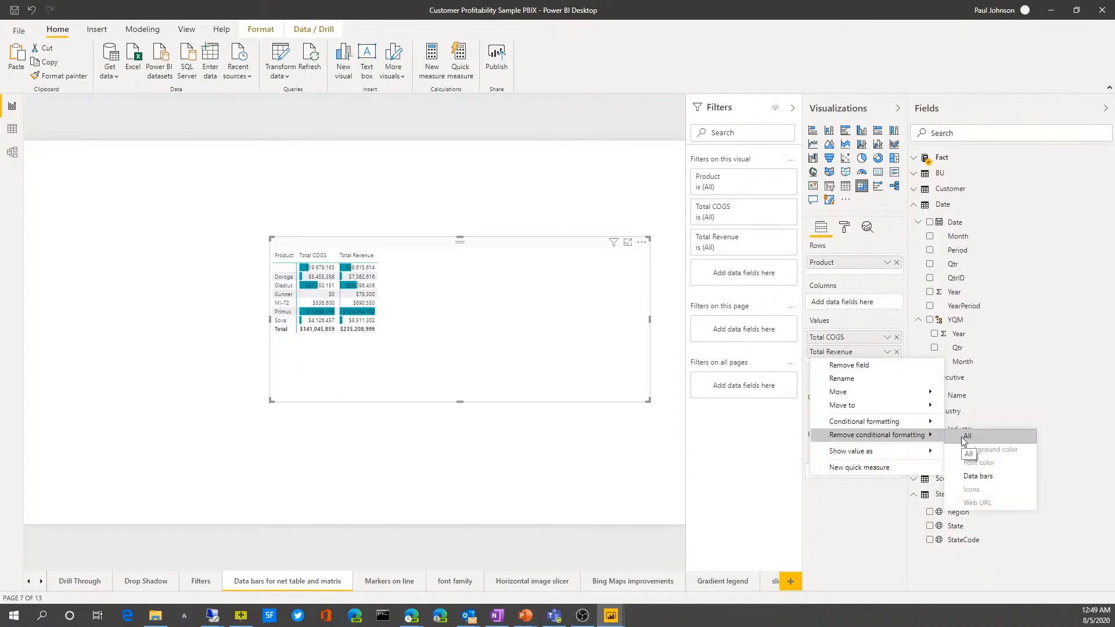
{"action": "left_click", "coordinate": [961, 436]}
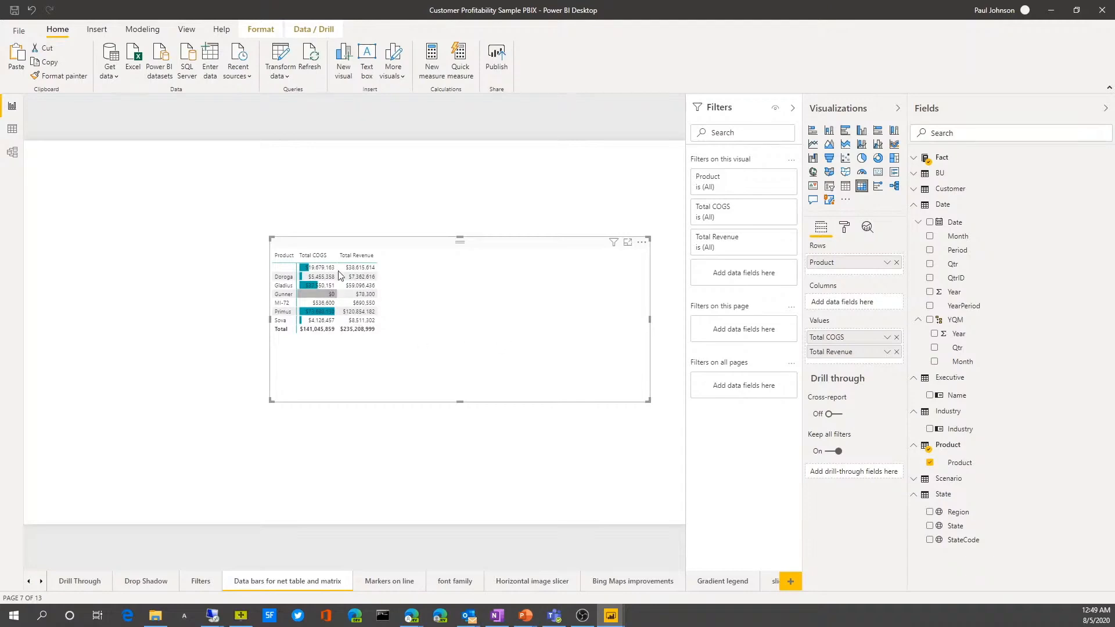
- Apply data bars to the matrix's Total Revenue values using the default lowest-to-highest range, teal positive colour and left-to-right direction
{"action": "right_click", "coordinate": [849, 353]}
{"action": "mouse_move", "coordinate": [892, 426]}
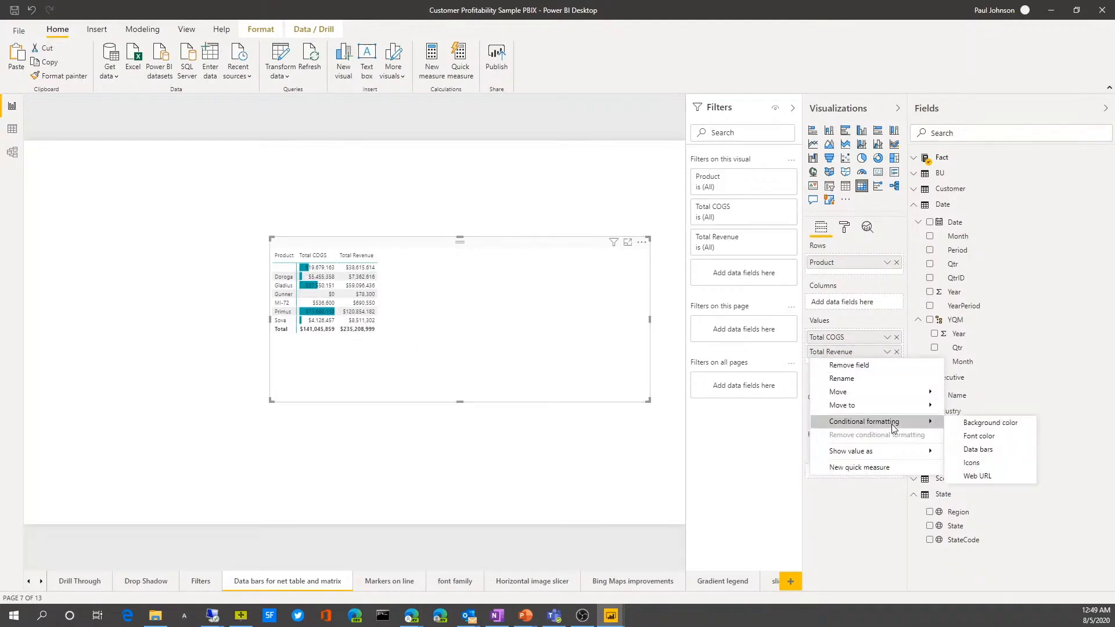
{"action": "left_click", "coordinate": [991, 452]}
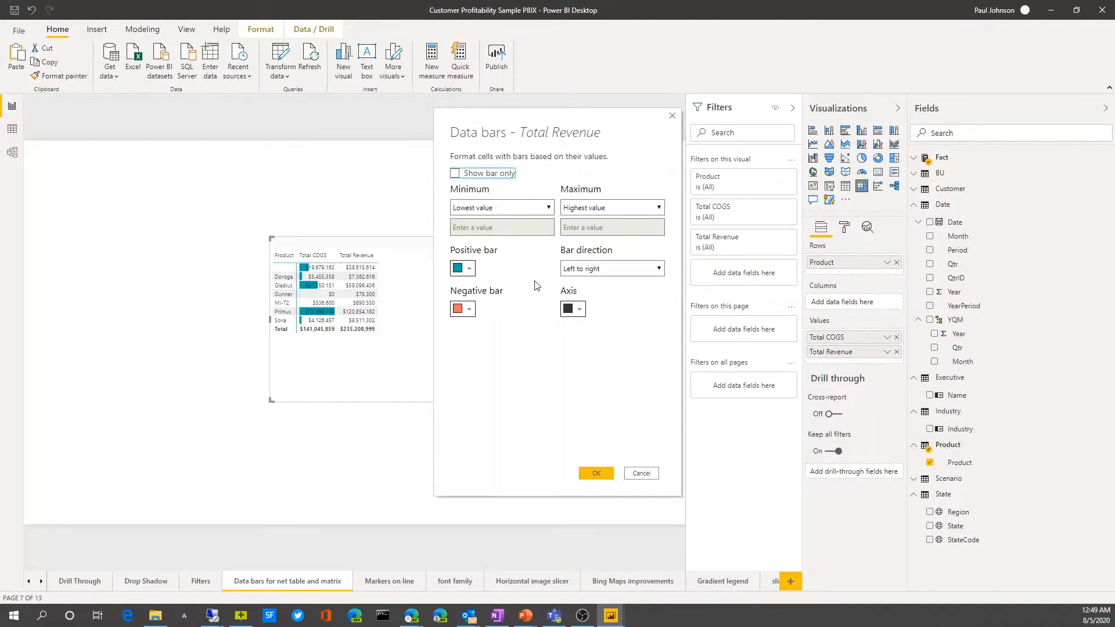
{"action": "left_click", "coordinate": [597, 473]}
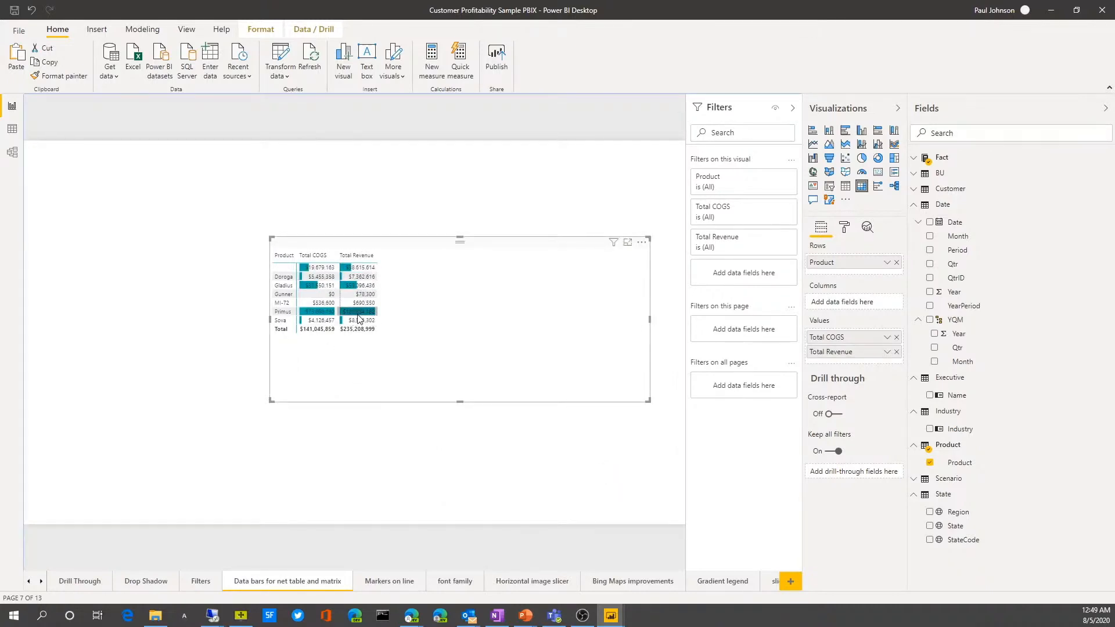
{"action": "mouse_move", "coordinate": [368, 317]}
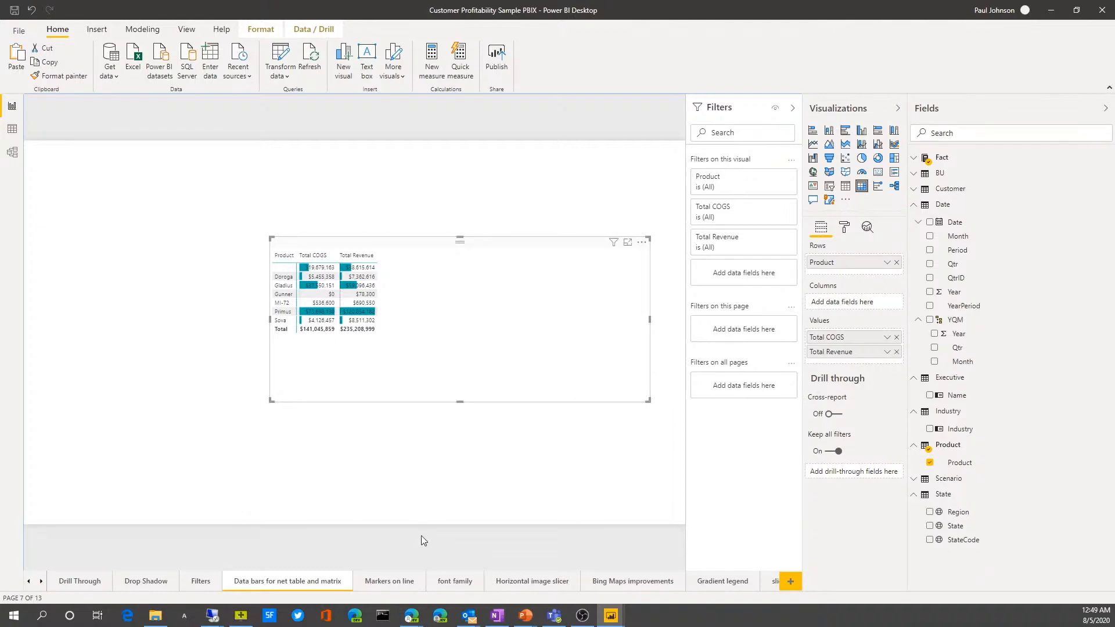
- On the Markers on line page, examine the line chart's legend formatting, including the style, match line color and circle default icon options
{"action": "left_click", "coordinate": [391, 582]}
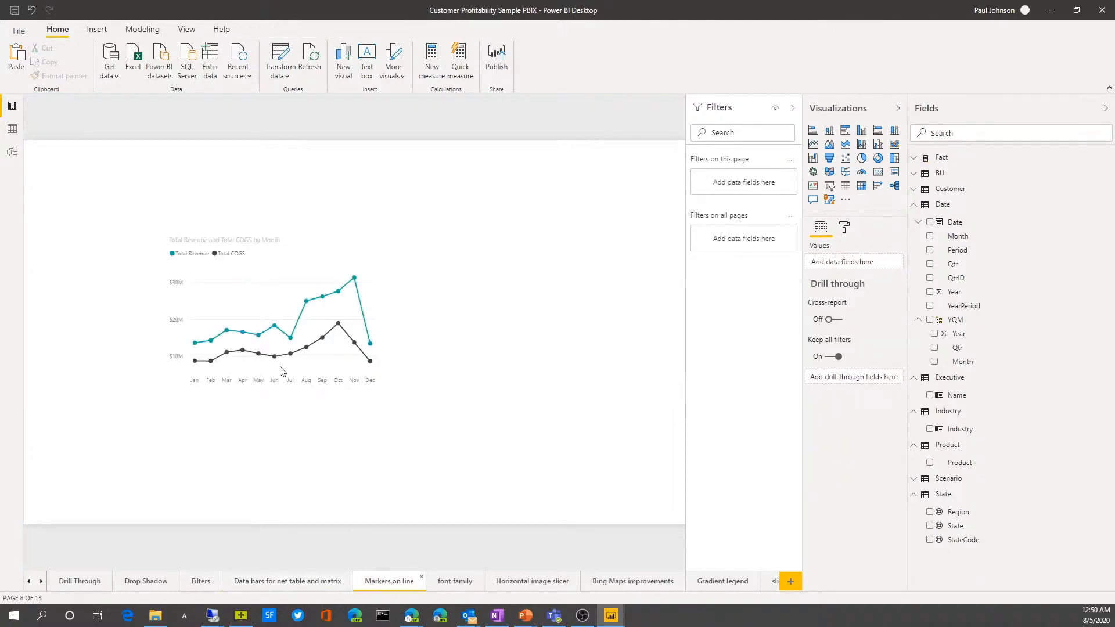
{"action": "left_click", "coordinate": [252, 232]}
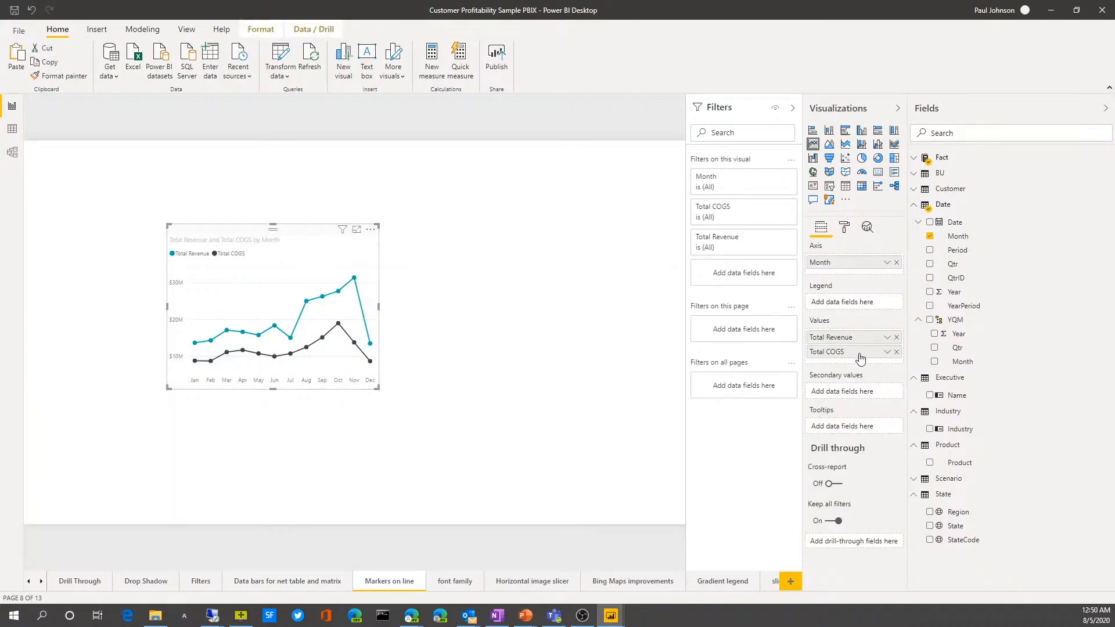
{"action": "left_click", "coordinate": [844, 228]}
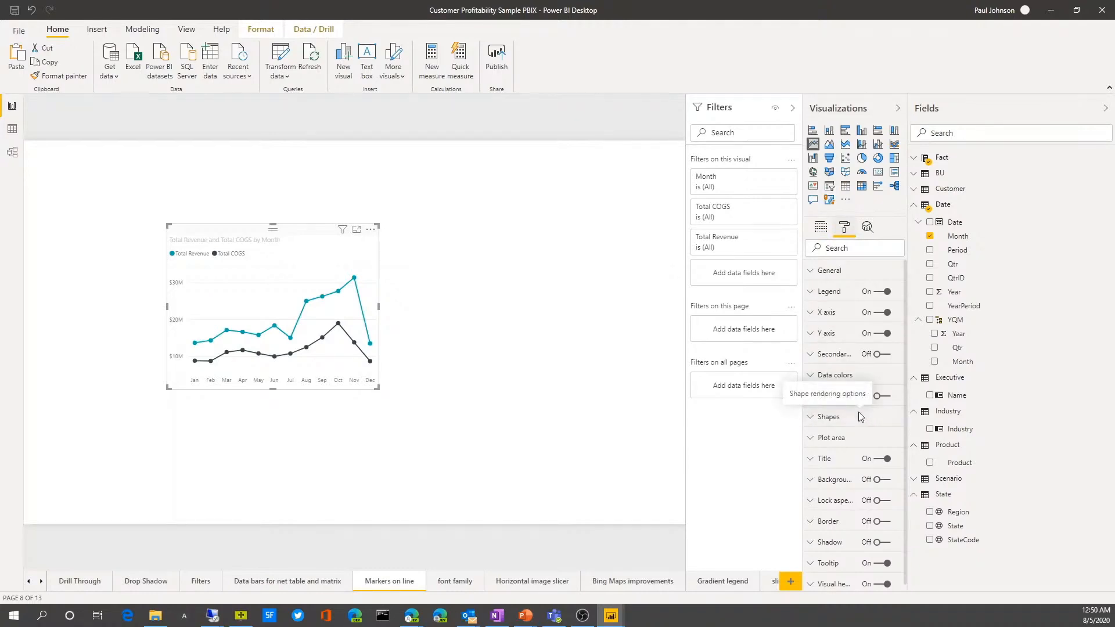
{"action": "scroll", "coordinate": [880, 474], "scroll_direction": "down", "scroll_amount": 1}
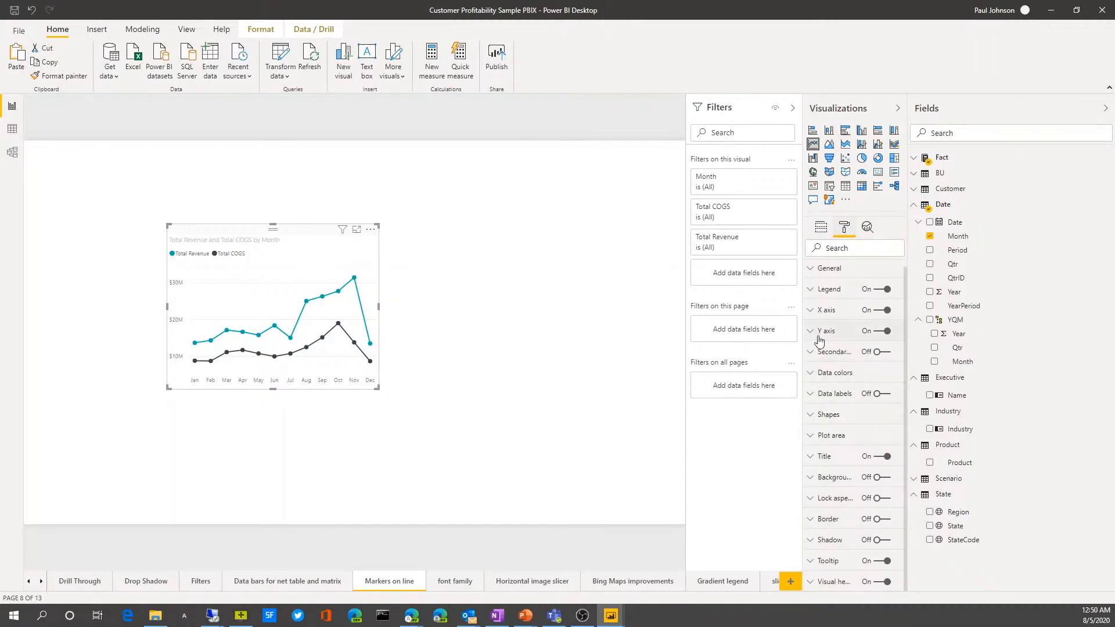
{"action": "left_click", "coordinate": [815, 295]}
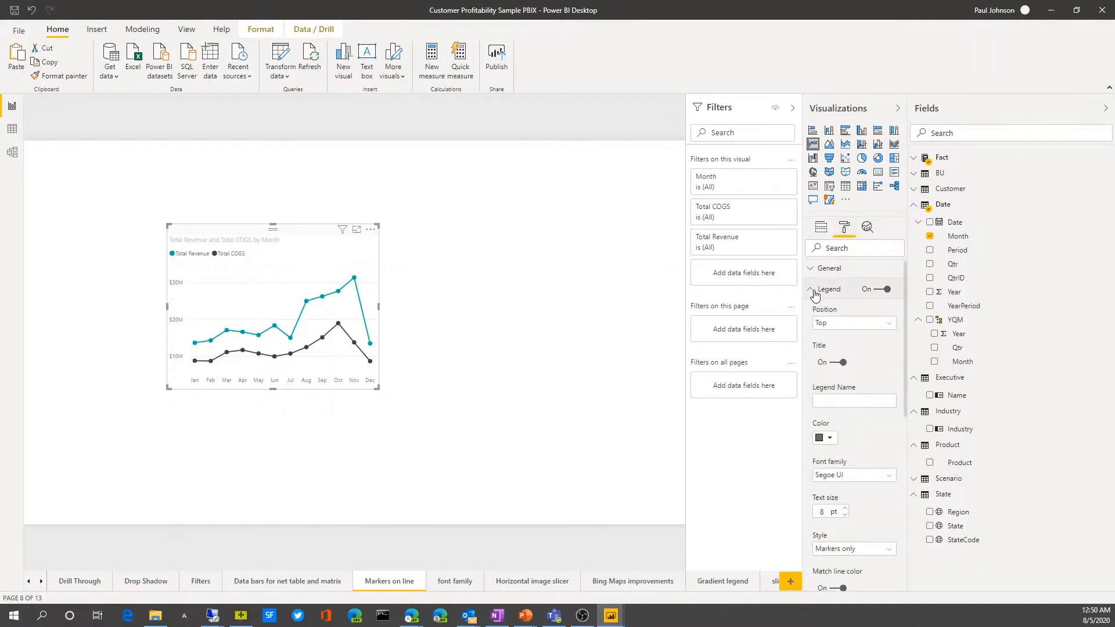
{"action": "left_click", "coordinate": [815, 296]}
{"action": "left_click", "coordinate": [814, 296]}
{"action": "scroll", "coordinate": [866, 469], "scroll_direction": "down", "scroll_amount": 1}
{"action": "scroll", "coordinate": [865, 469], "scroll_direction": "down", "scroll_amount": 1}
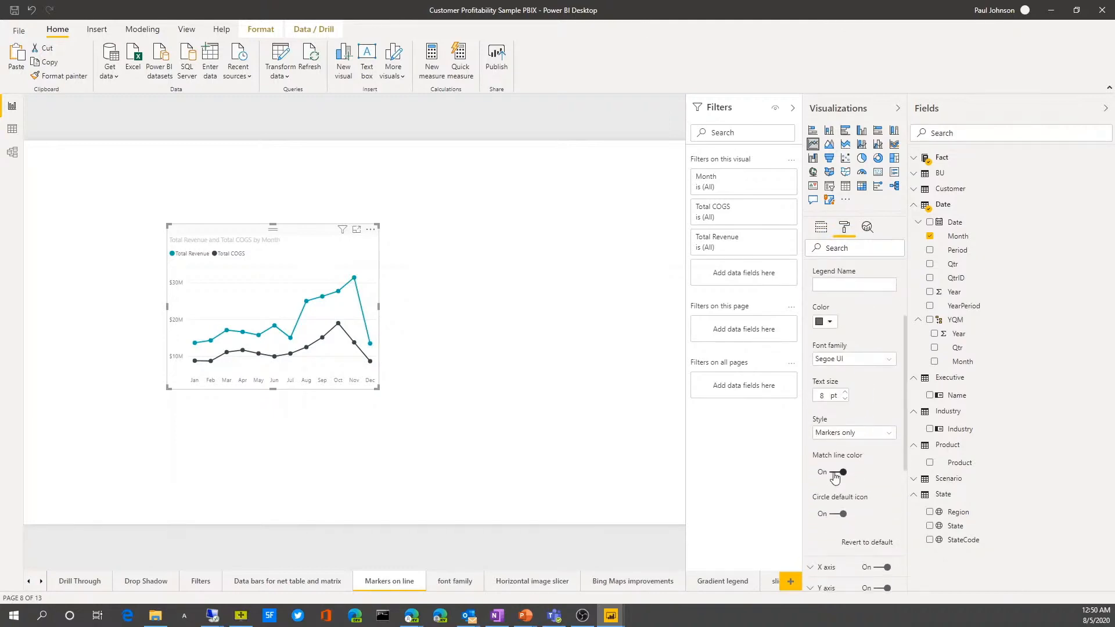
{"action": "scroll", "coordinate": [841, 431], "scroll_direction": "up", "scroll_amount": 1}
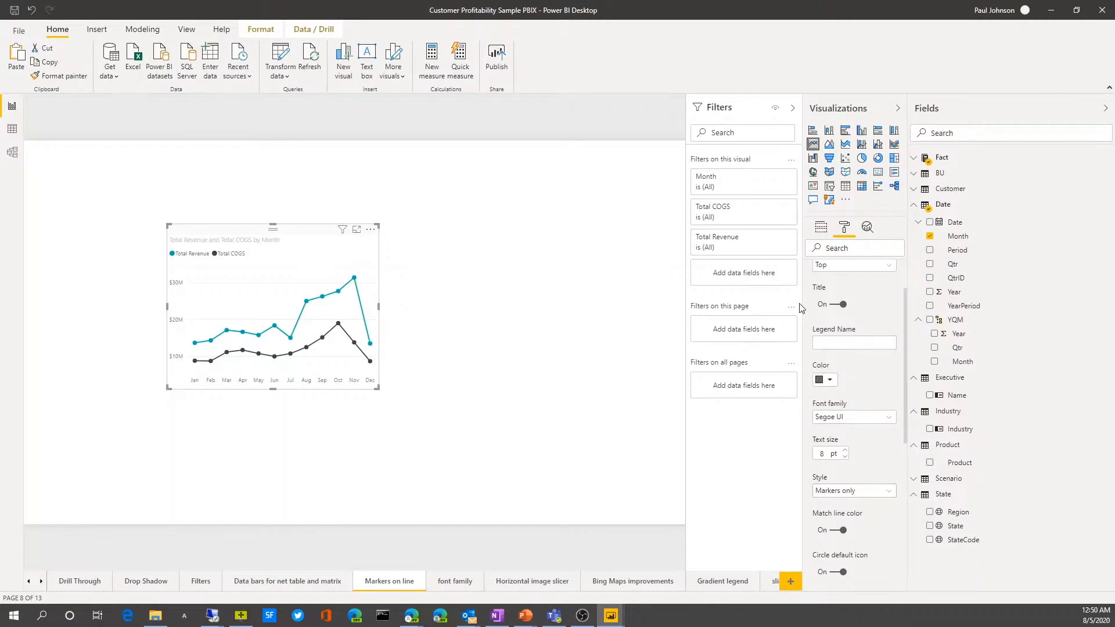
- In the line chart's shape formatting, switch the line markers off and back on
{"action": "scroll", "coordinate": [825, 348], "scroll_direction": "up", "scroll_amount": 1}
{"action": "left_click", "coordinate": [814, 293]}
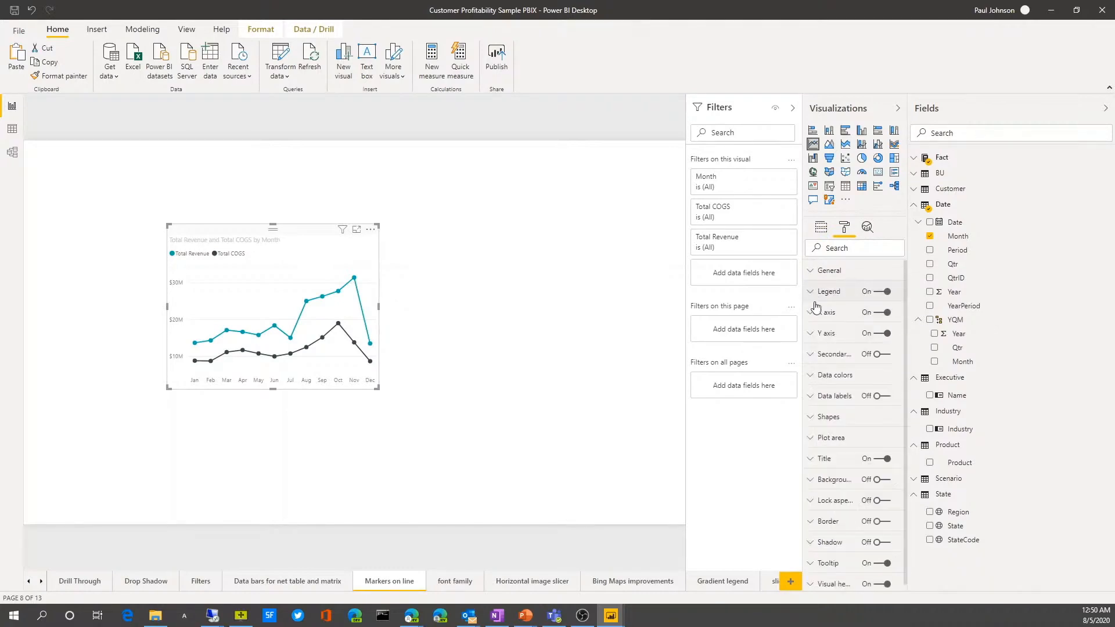
{"action": "left_click", "coordinate": [819, 418]}
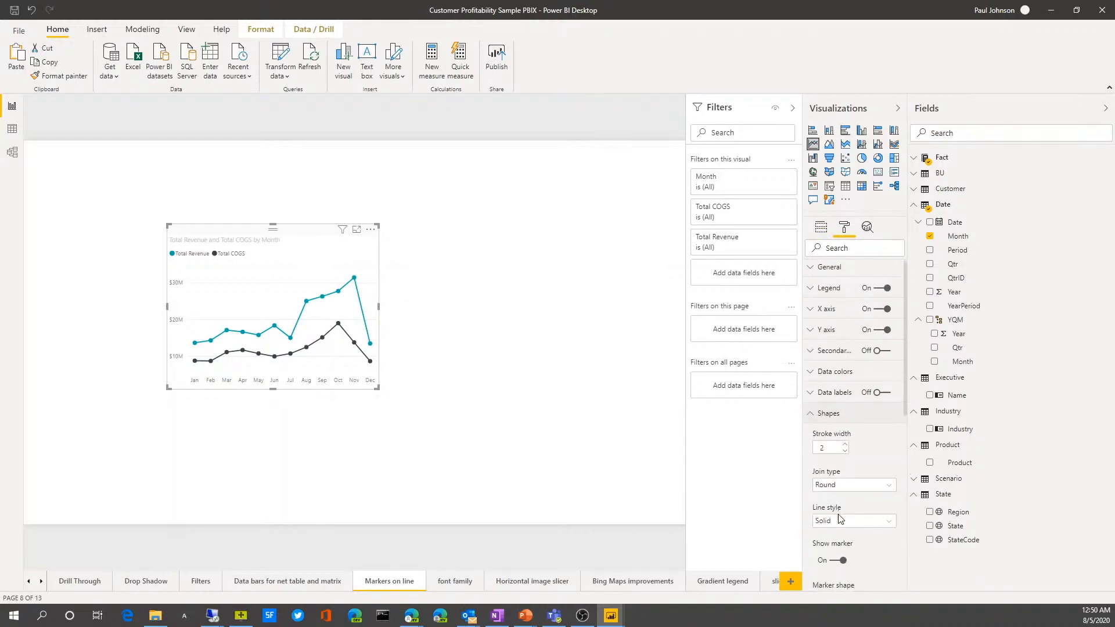
{"action": "scroll", "coordinate": [822, 432], "scroll_direction": "down", "scroll_amount": 2}
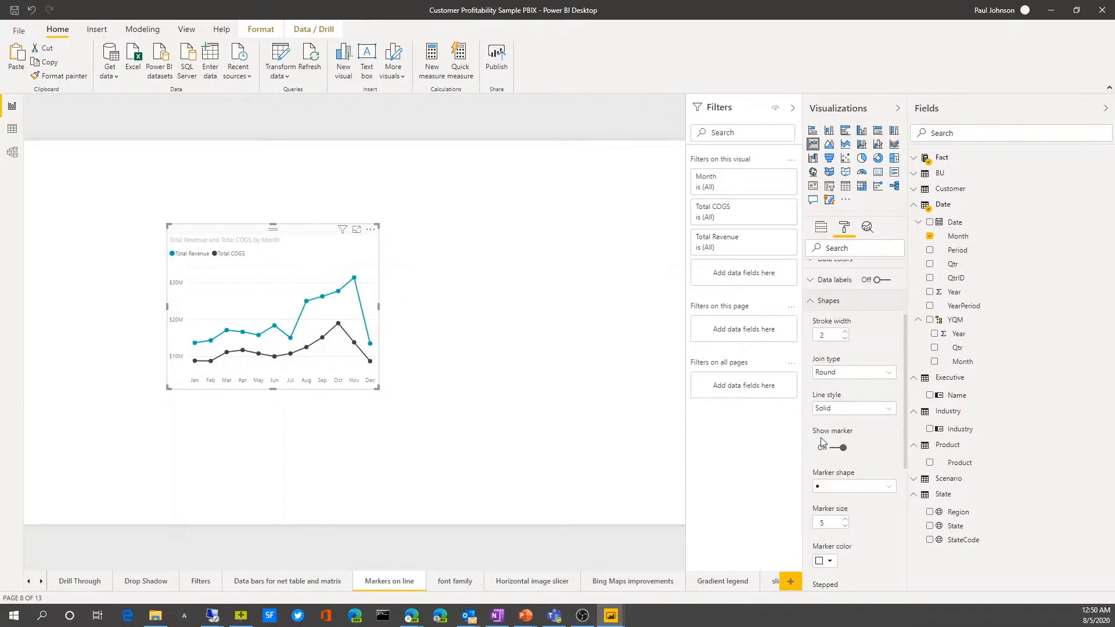
{"action": "left_click", "coordinate": [842, 448]}
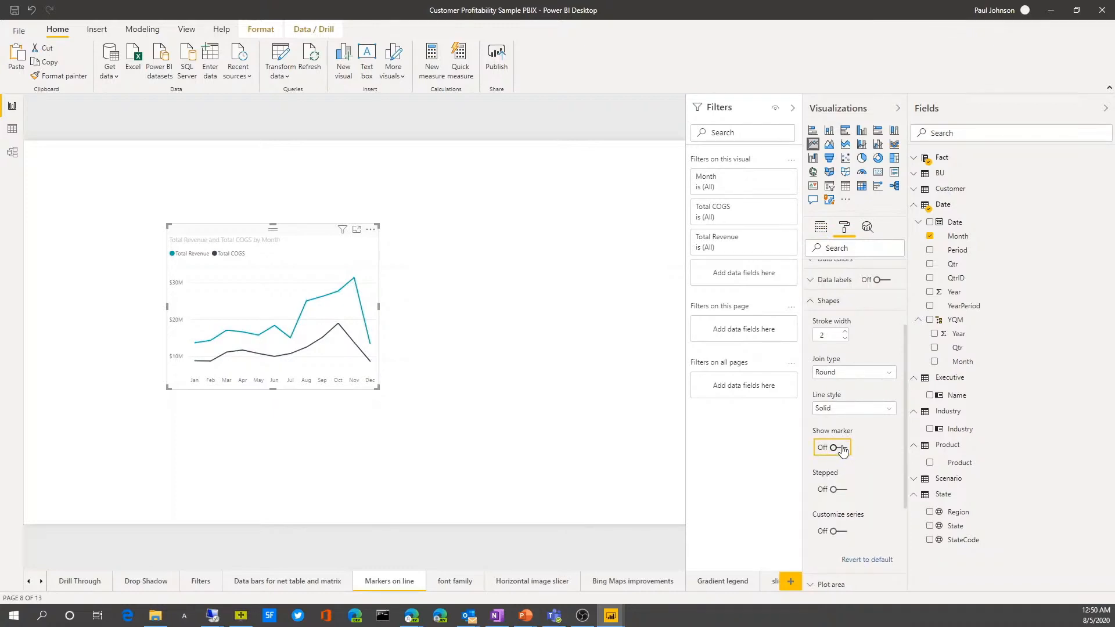
{"action": "left_click", "coordinate": [842, 448]}
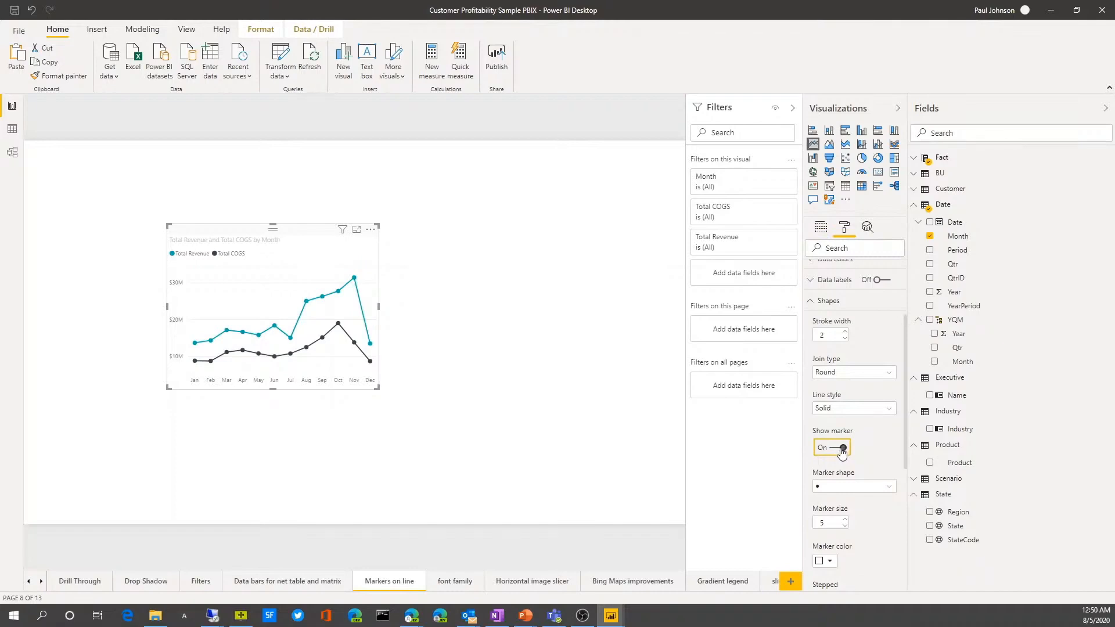
- Set the line chart's marker shape to triangle and its marker size to 9
{"action": "left_click", "coordinate": [863, 489]}
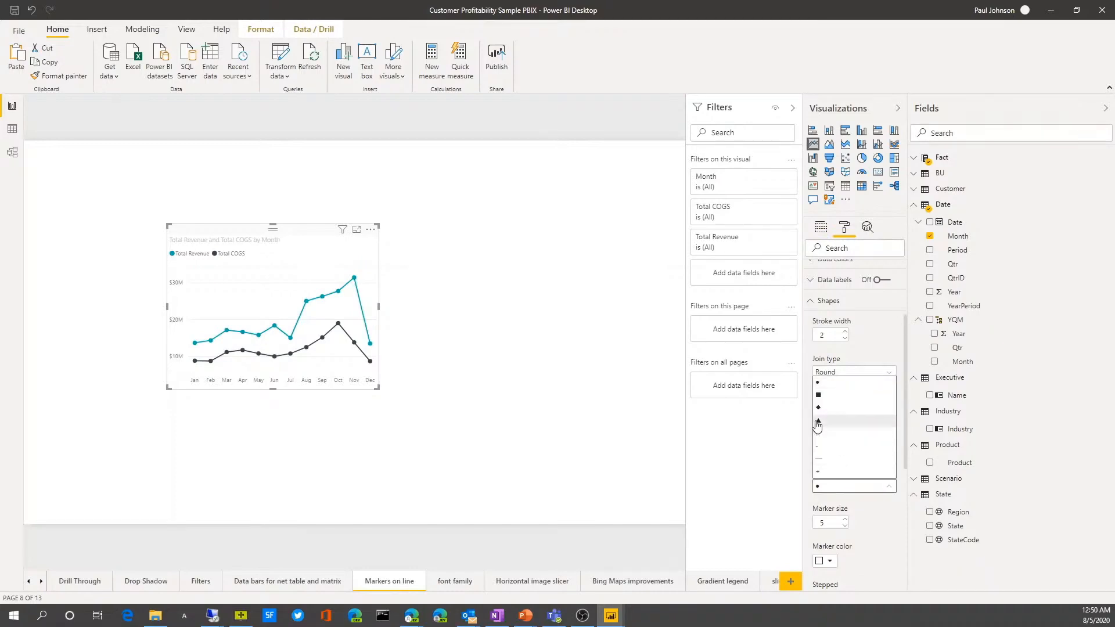
{"action": "left_click", "coordinate": [818, 422]}
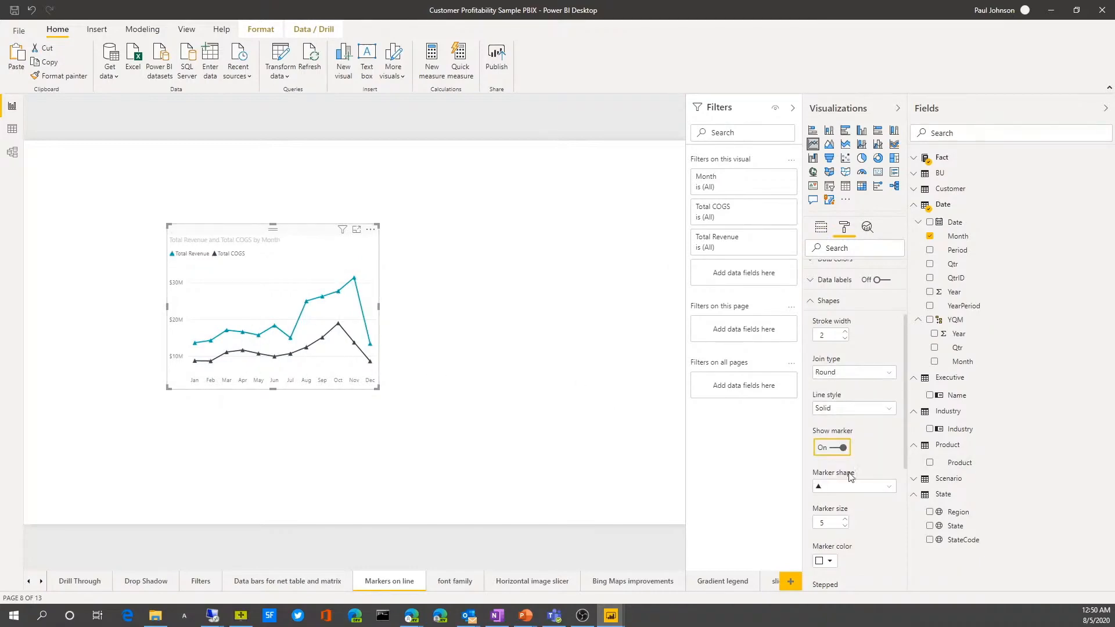
{"action": "left_click", "coordinate": [846, 521]}
{"action": "left_click", "coordinate": [845, 520]}
- Change the line chart's marker shape to square and deselect the chart
{"action": "left_click", "coordinate": [864, 487]}
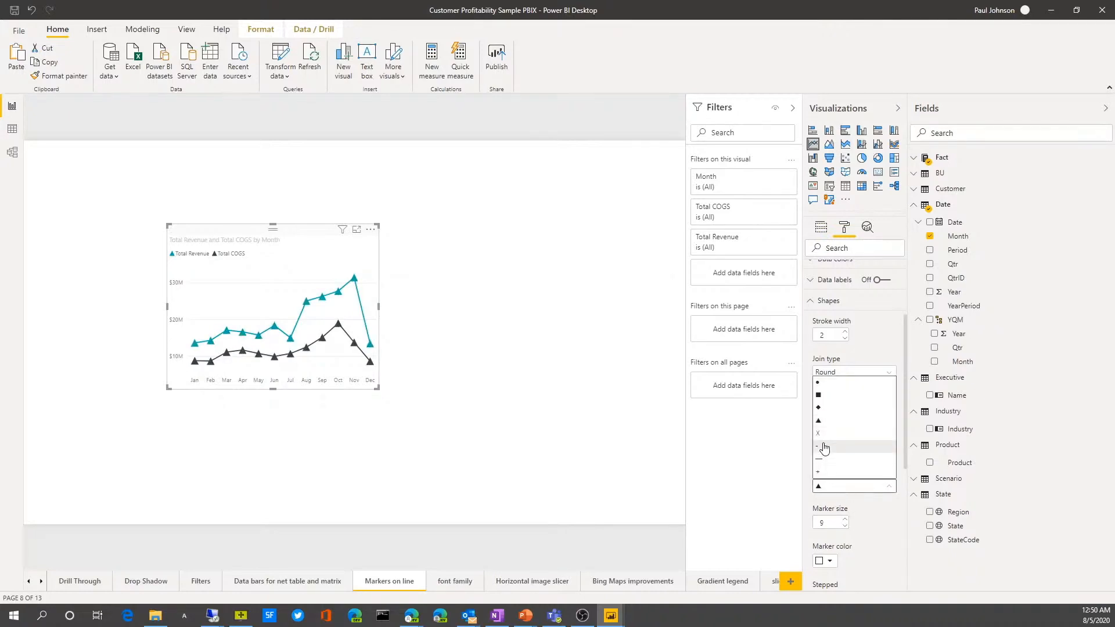
{"action": "left_click", "coordinate": [821, 395]}
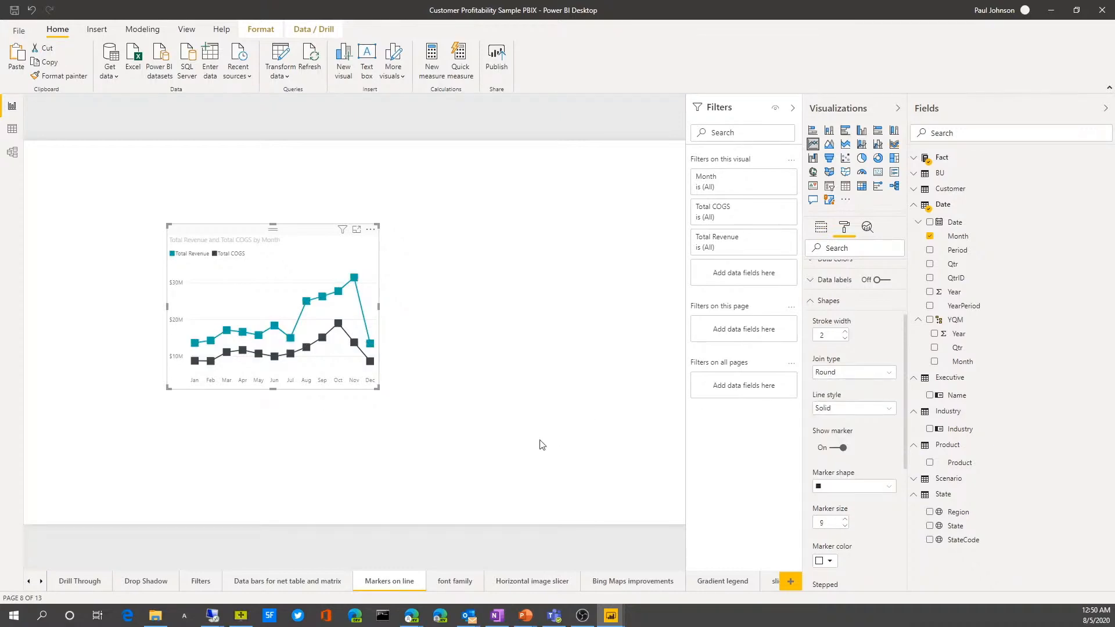
{"action": "left_click", "coordinate": [412, 416]}
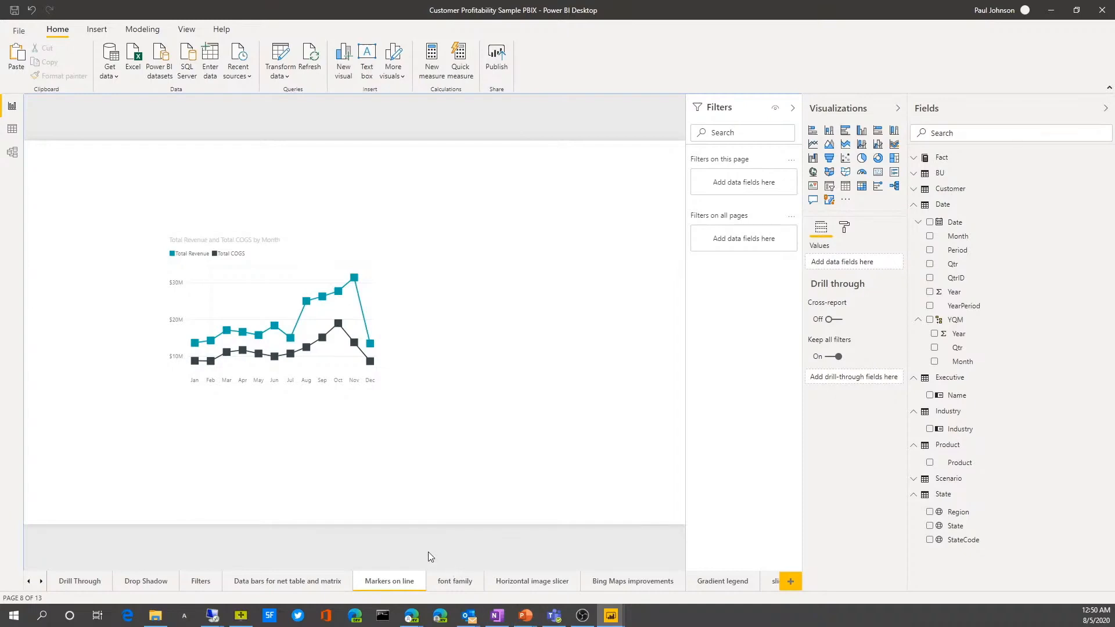
- On the font family page, set the Product slicer's header font family to Arial Black
{"action": "left_click", "coordinate": [452, 582]}
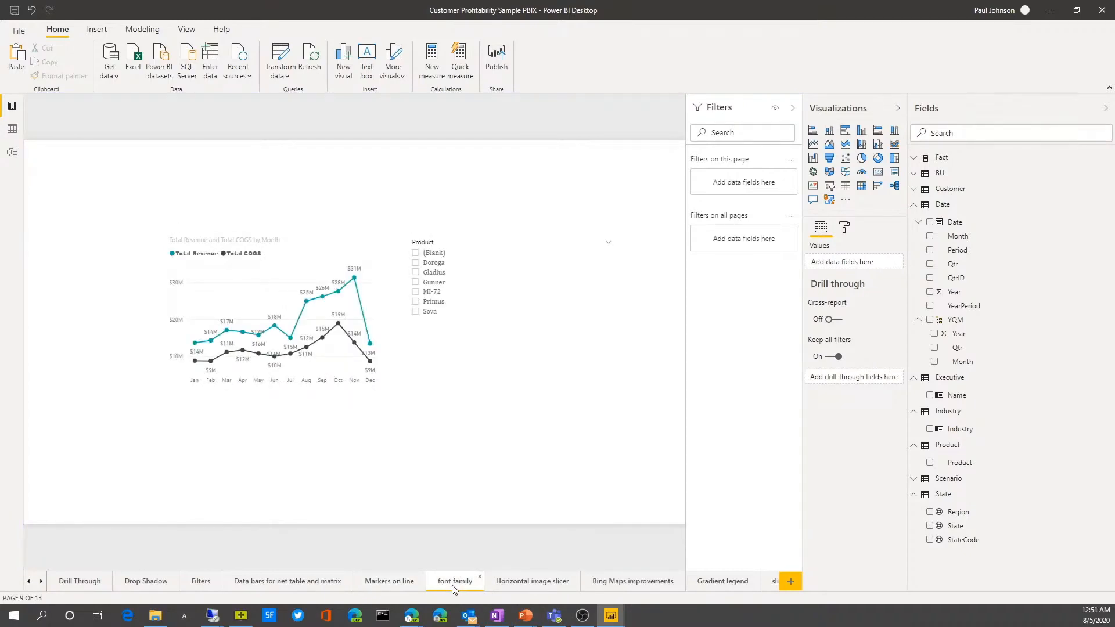
{"action": "left_click", "coordinate": [497, 327]}
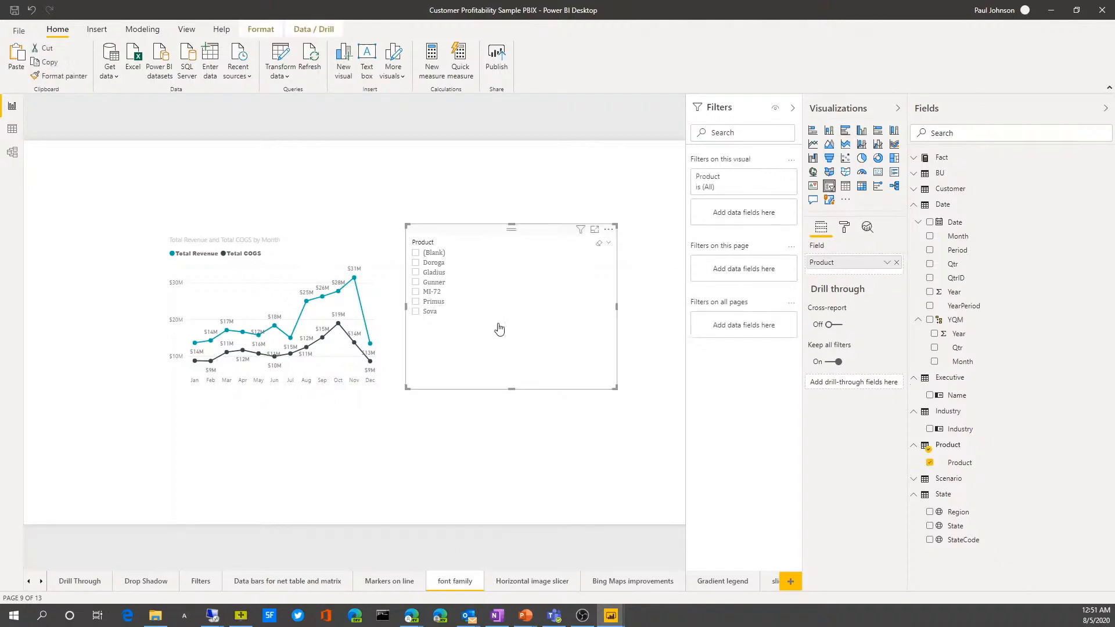
{"action": "left_click", "coordinate": [845, 230]}
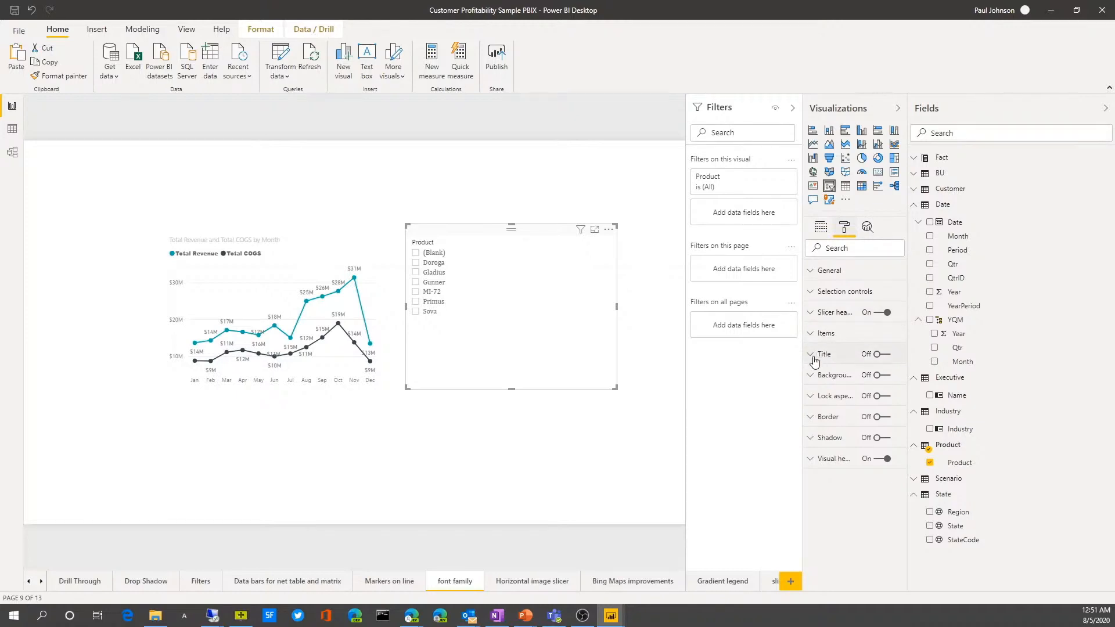
{"action": "left_click", "coordinate": [815, 273]}
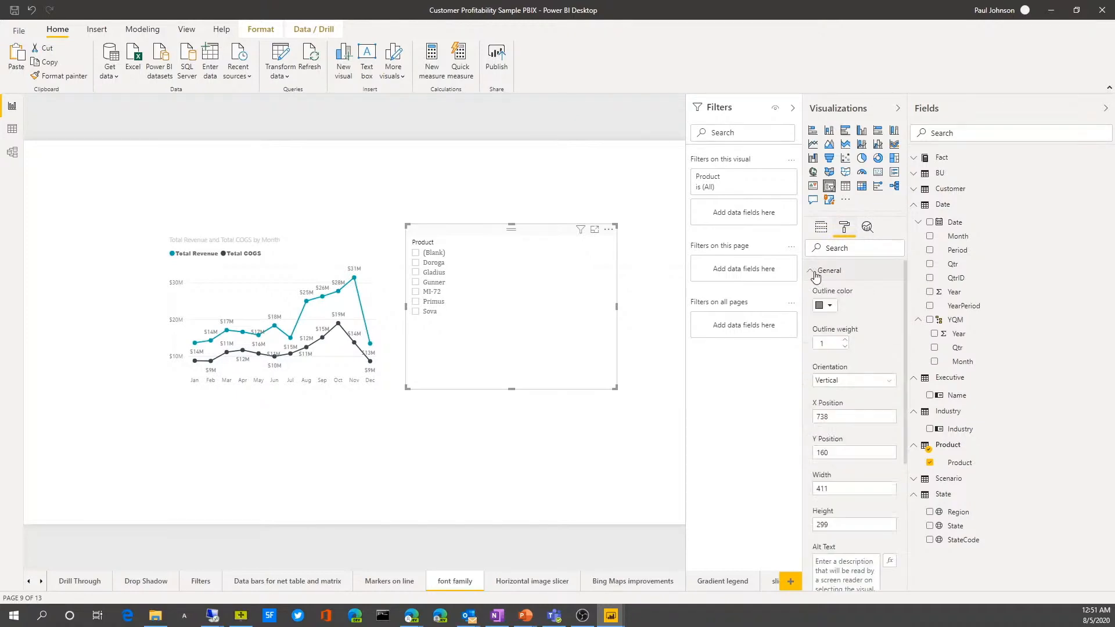
{"action": "left_click", "coordinate": [815, 272]}
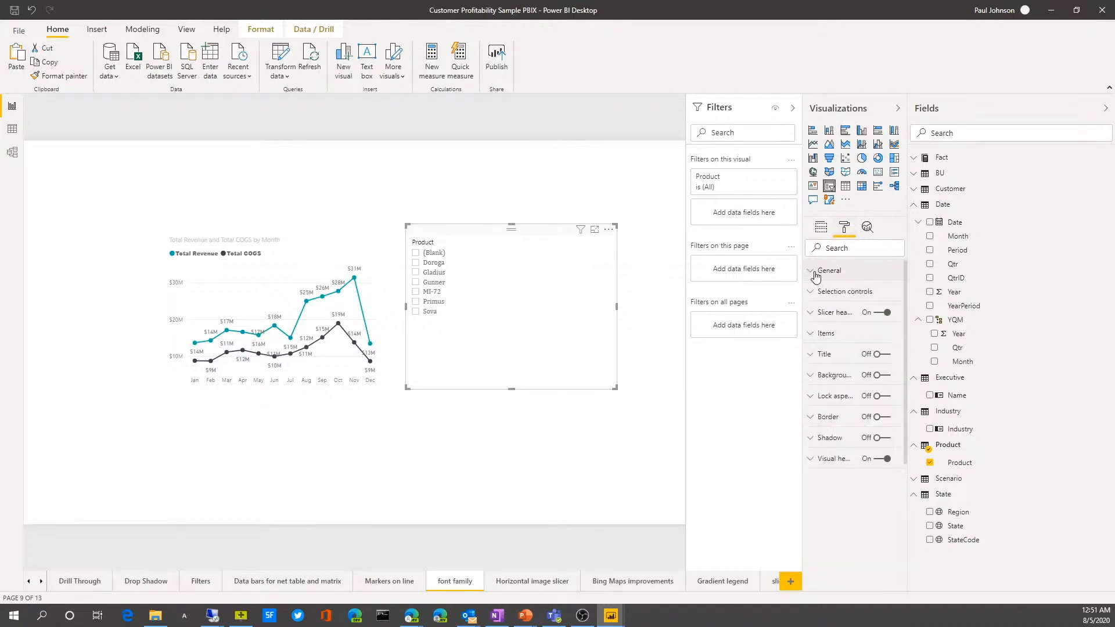
{"action": "left_click", "coordinate": [811, 313]}
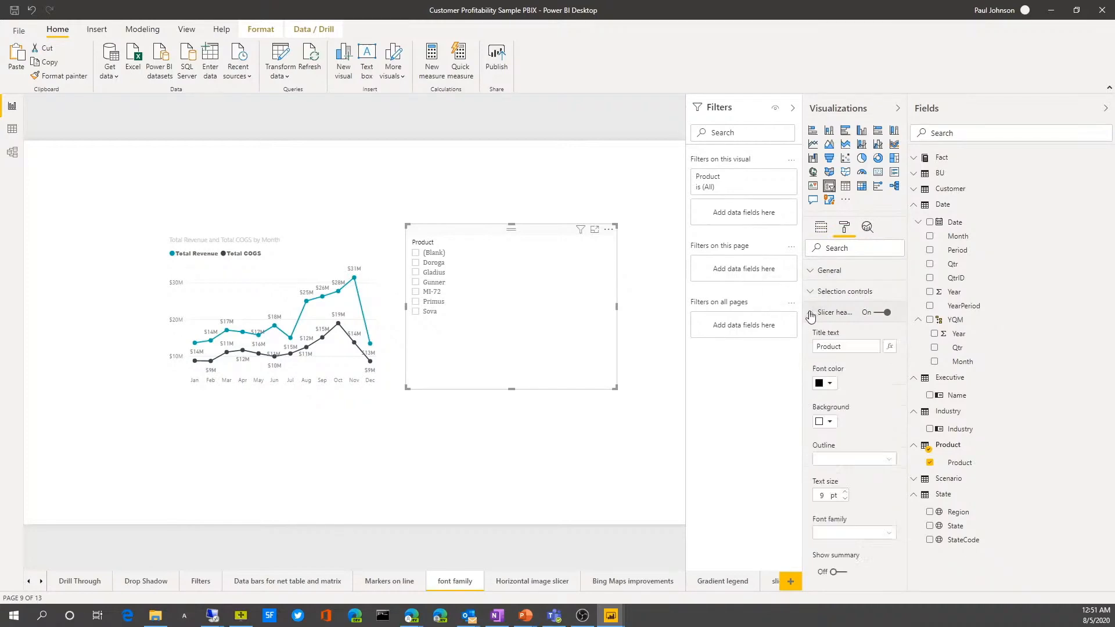
{"action": "left_click", "coordinate": [857, 534]}
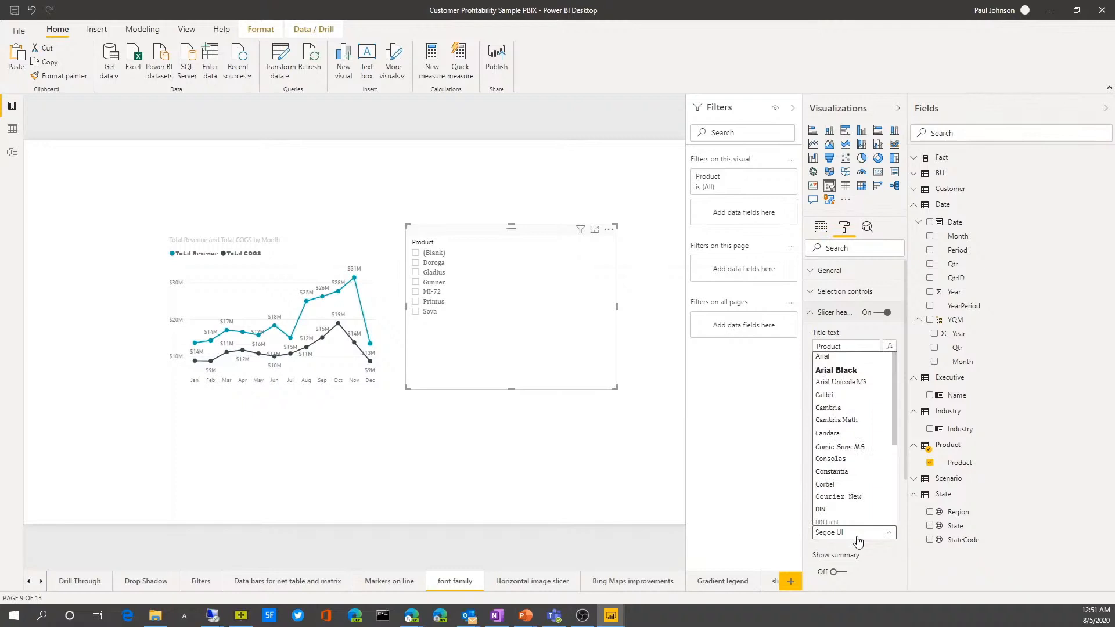
{"action": "left_click", "coordinate": [829, 371]}
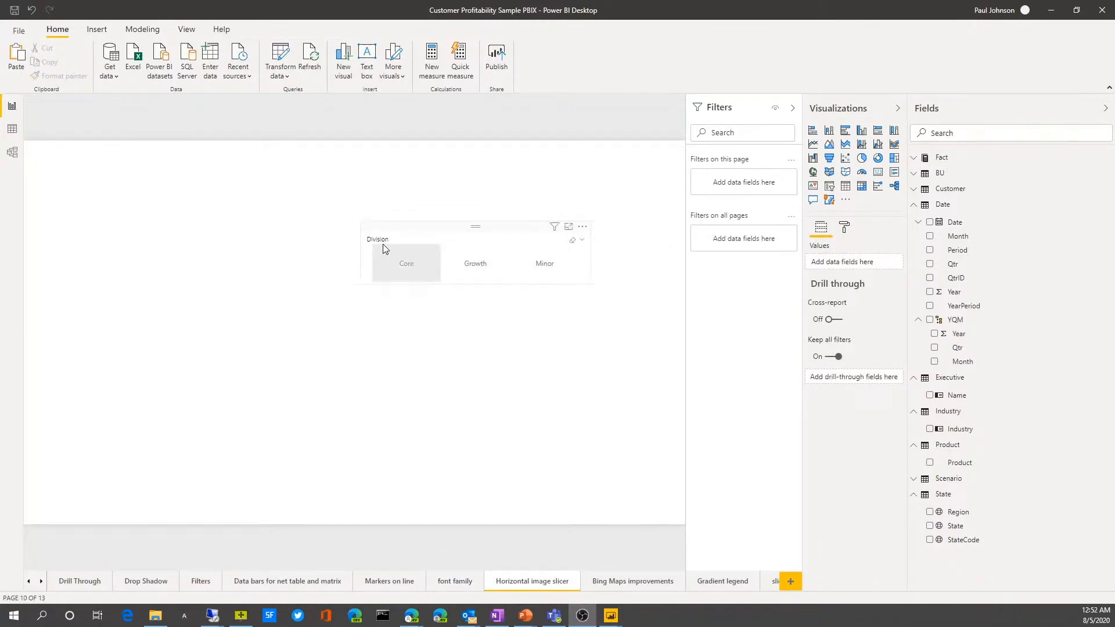
- Switch the Division slicer's orientation to Vertical and back to Horizontal
{"action": "left_click", "coordinate": [401, 234]}
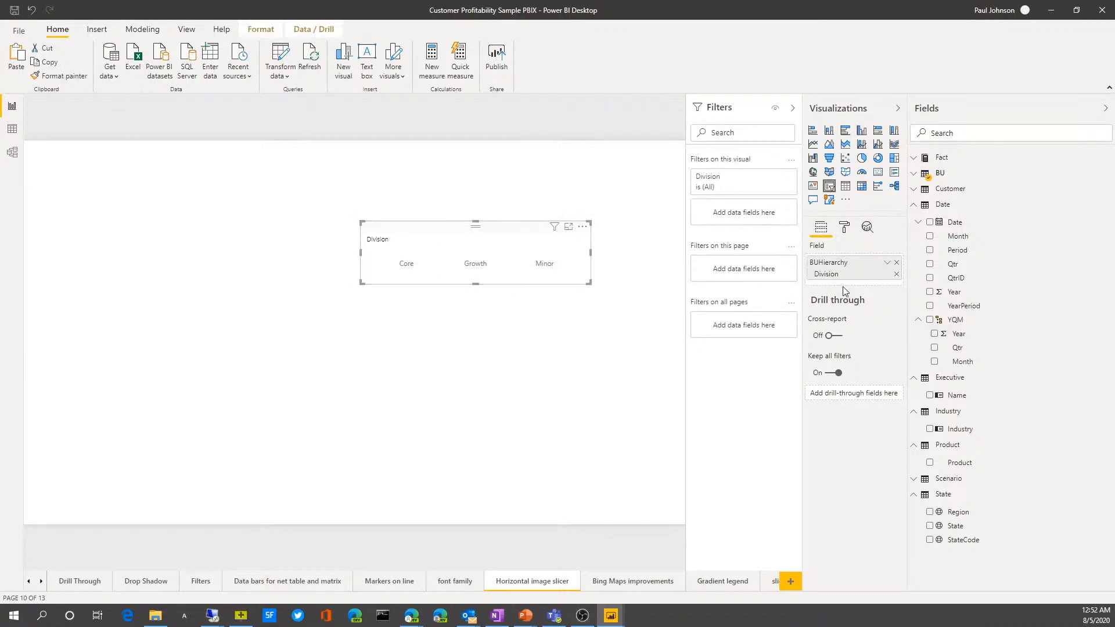
{"action": "left_click", "coordinate": [845, 231]}
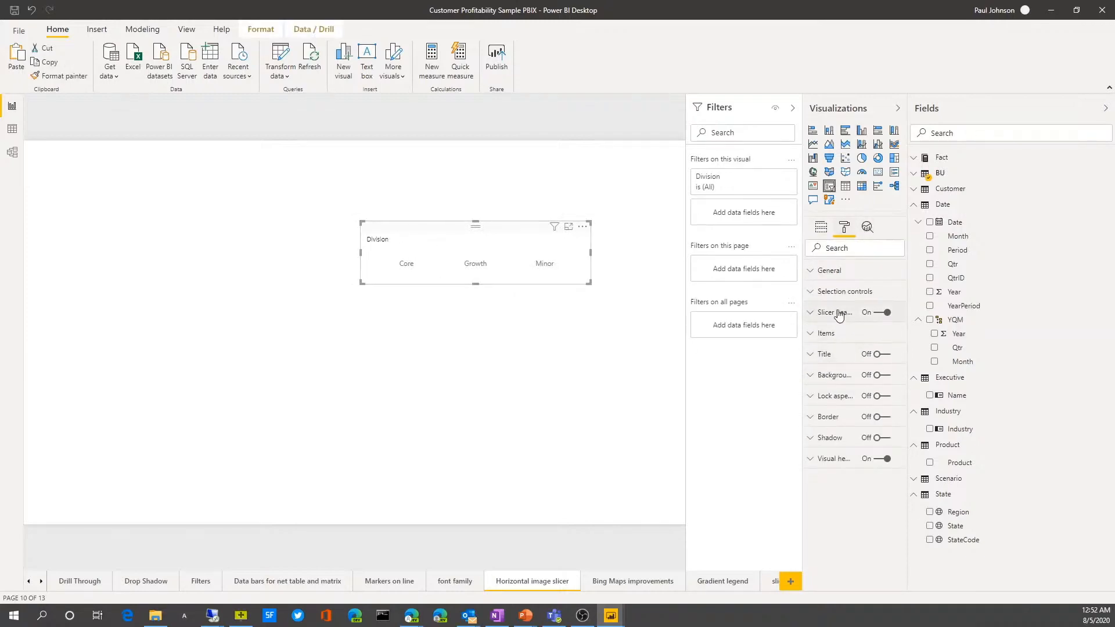
{"action": "left_click", "coordinate": [812, 273]}
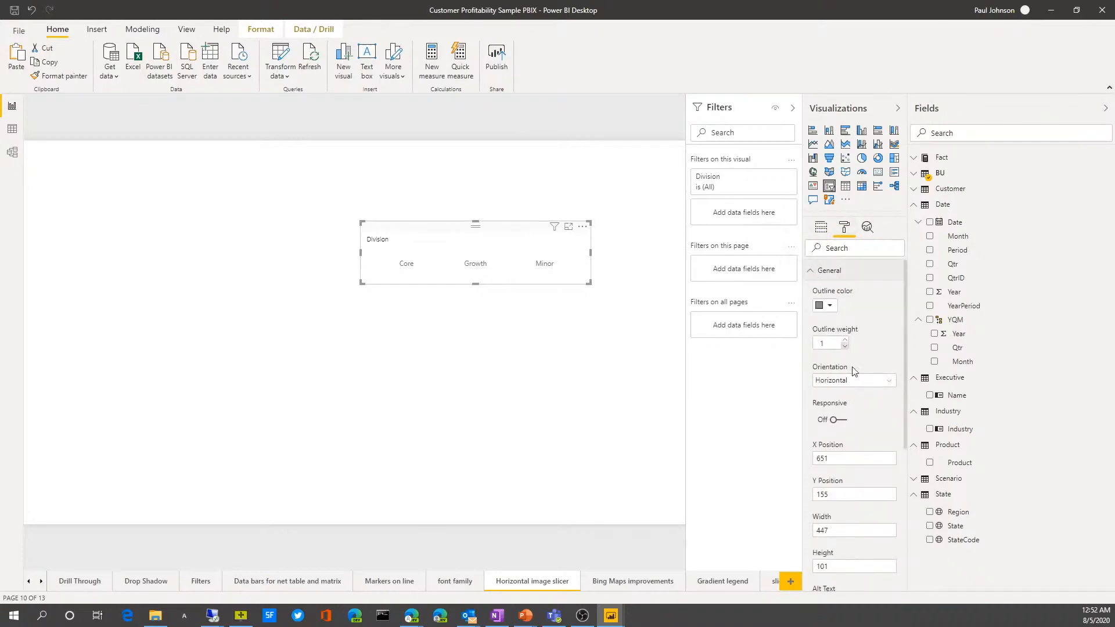
{"action": "left_click", "coordinate": [876, 381]}
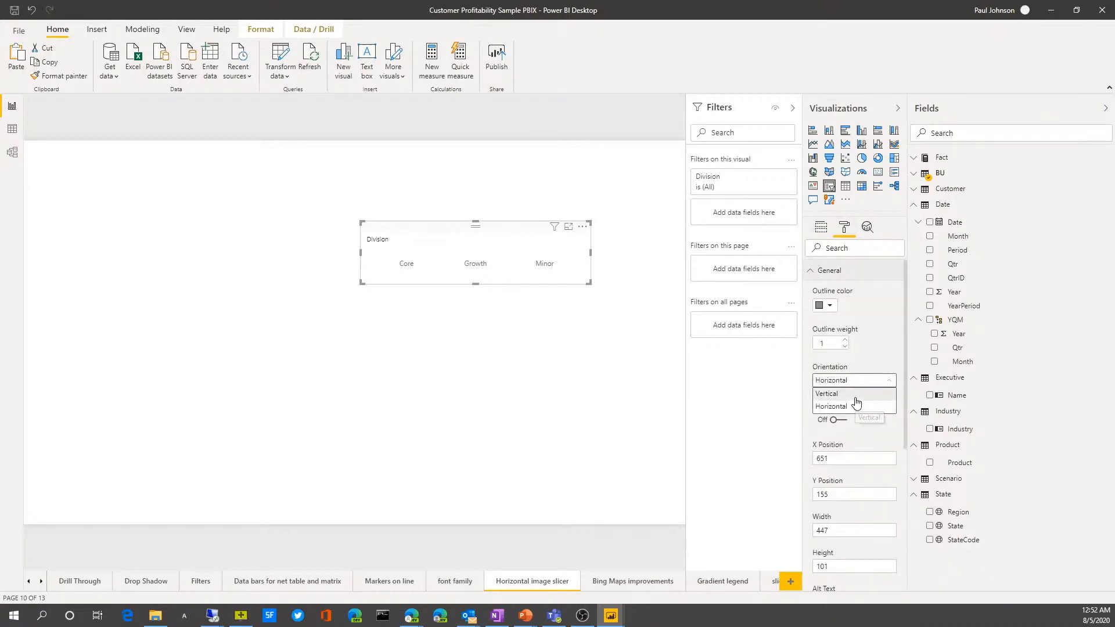
{"action": "left_click", "coordinate": [856, 394]}
{"action": "left_click", "coordinate": [864, 381]}
{"action": "left_click", "coordinate": [852, 406]}
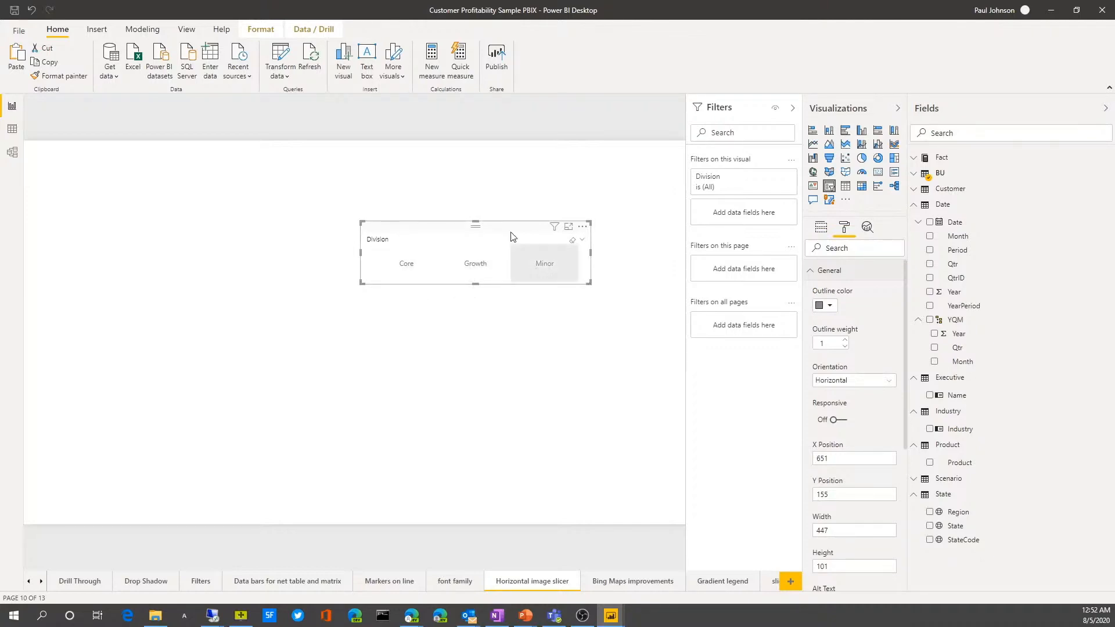
- On the Bing Maps improvements page, switch the map's theme to Road and back to Aerial
{"action": "left_click", "coordinate": [619, 586]}
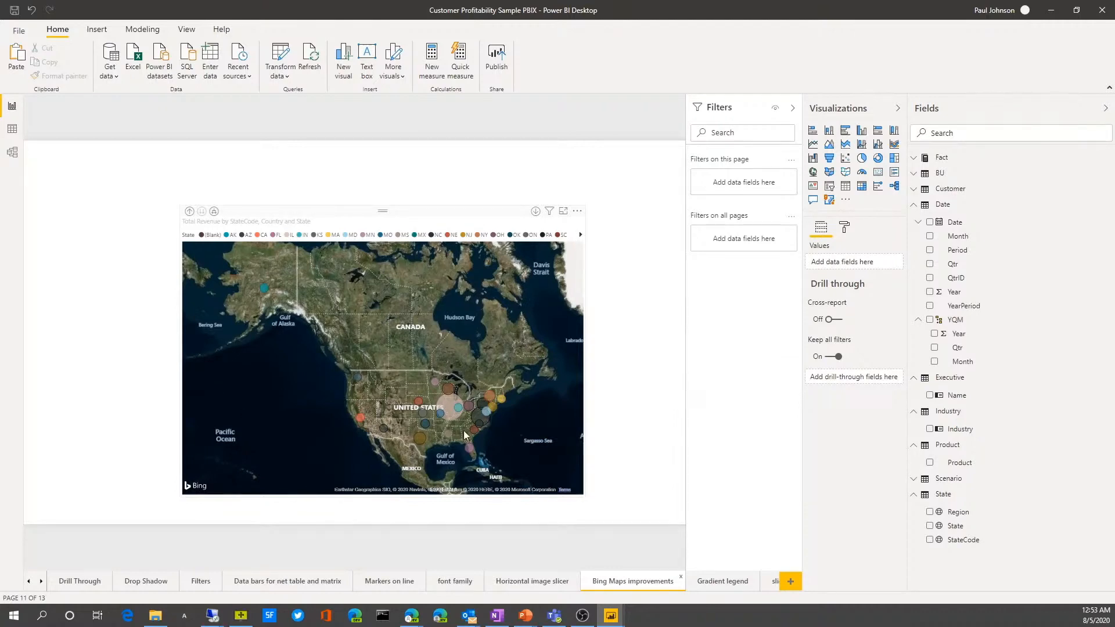
{"action": "left_click", "coordinate": [844, 230]}
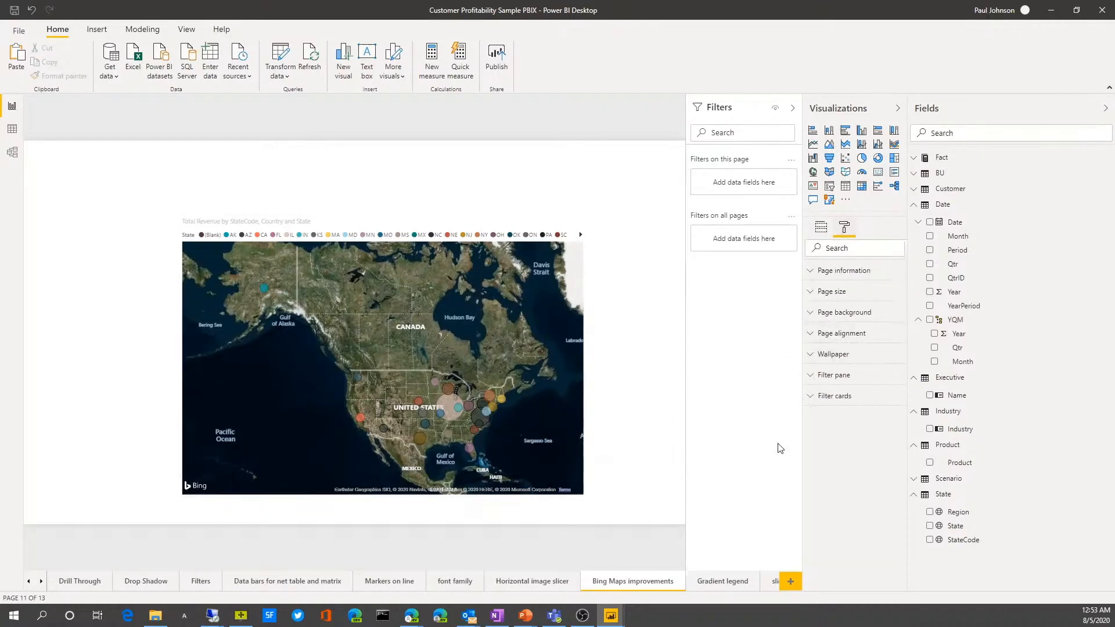
{"action": "left_click", "coordinate": [415, 215]}
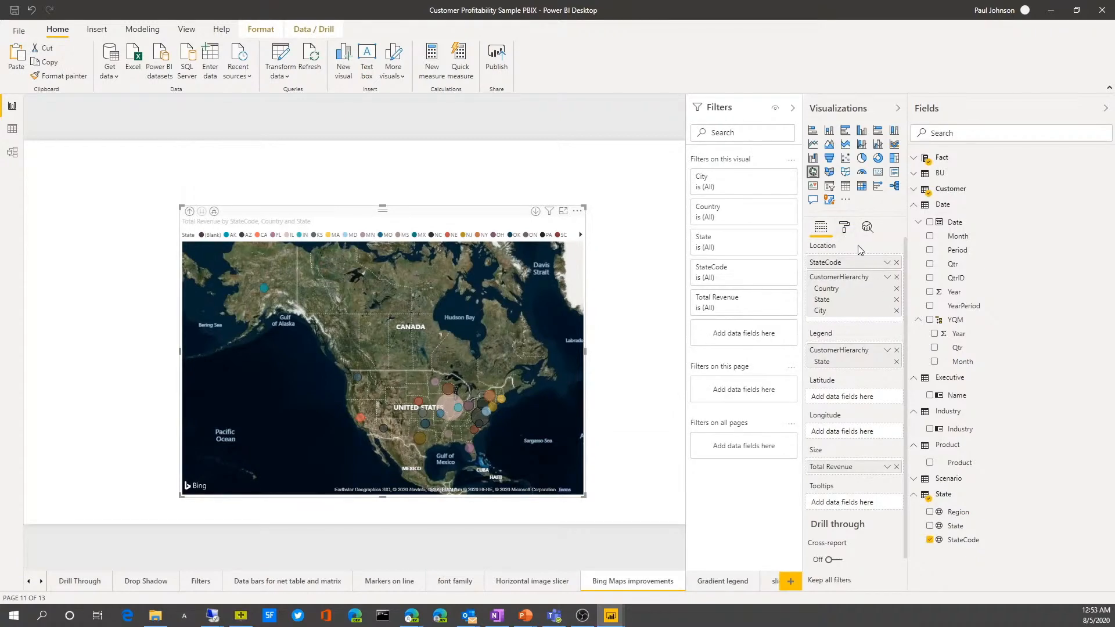
{"action": "left_click", "coordinate": [846, 229]}
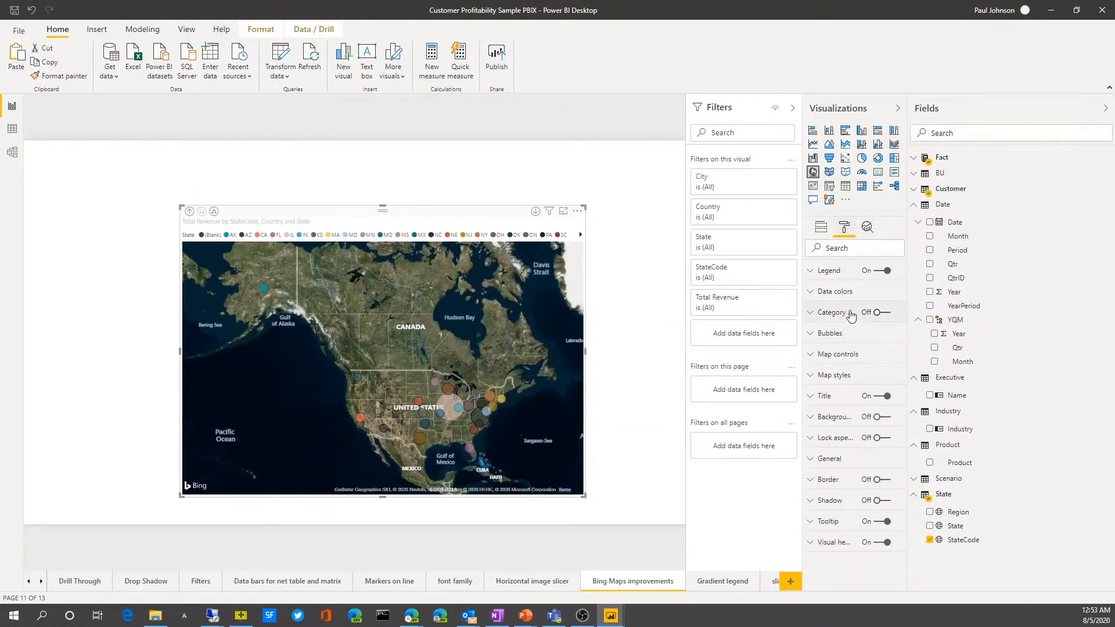
{"action": "left_click", "coordinate": [809, 376]}
{"action": "left_click", "coordinate": [871, 409]}
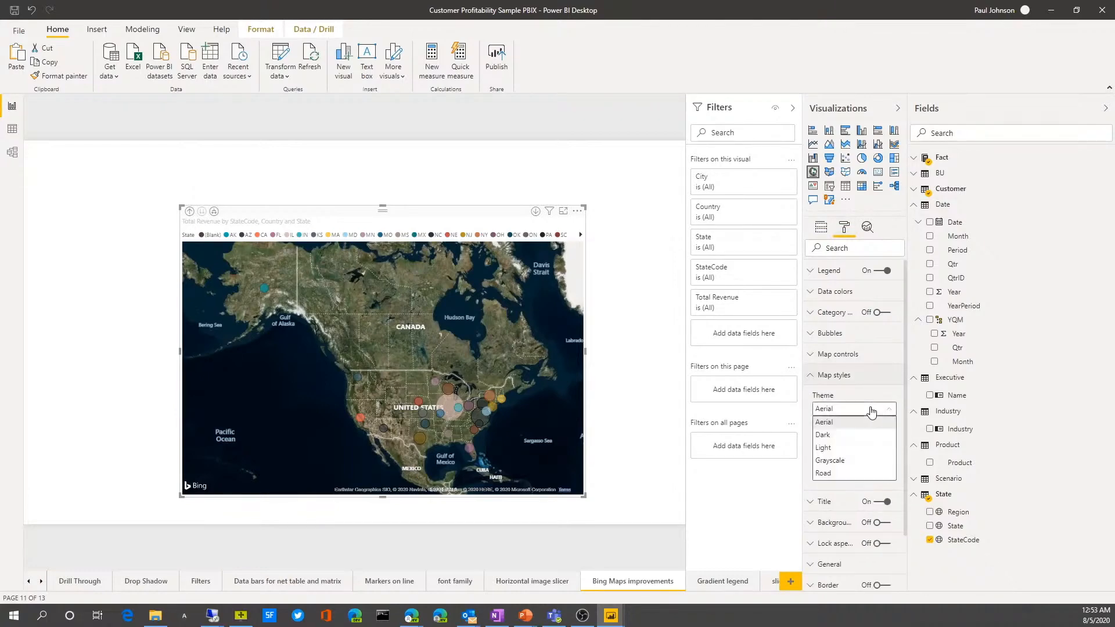
{"action": "left_click", "coordinate": [850, 474]}
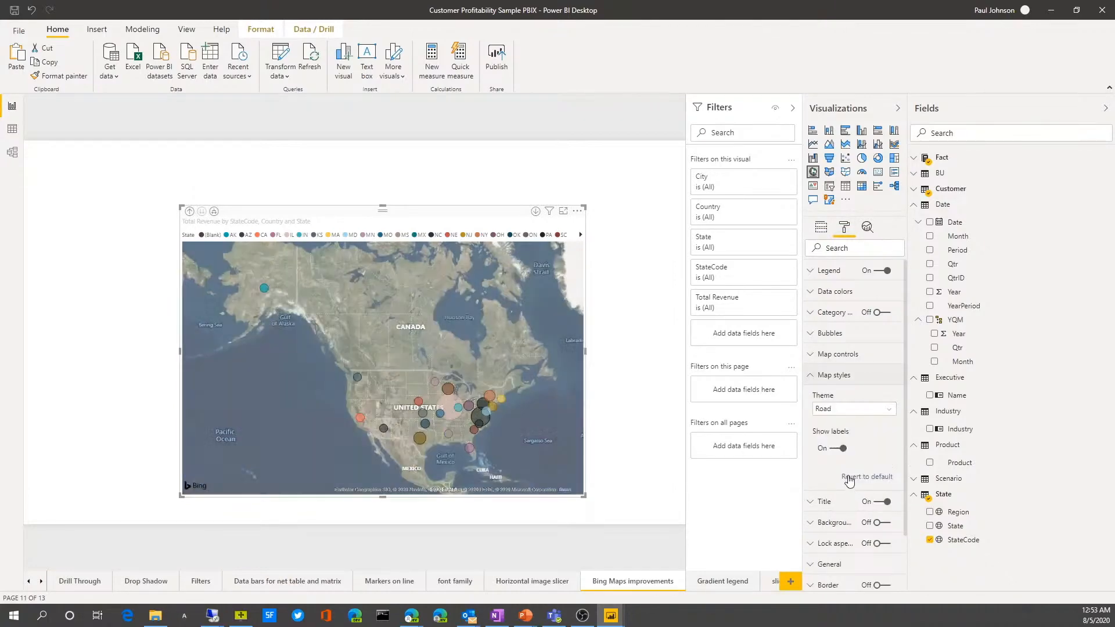
{"action": "left_click", "coordinate": [852, 409]}
{"action": "left_click", "coordinate": [851, 422]}
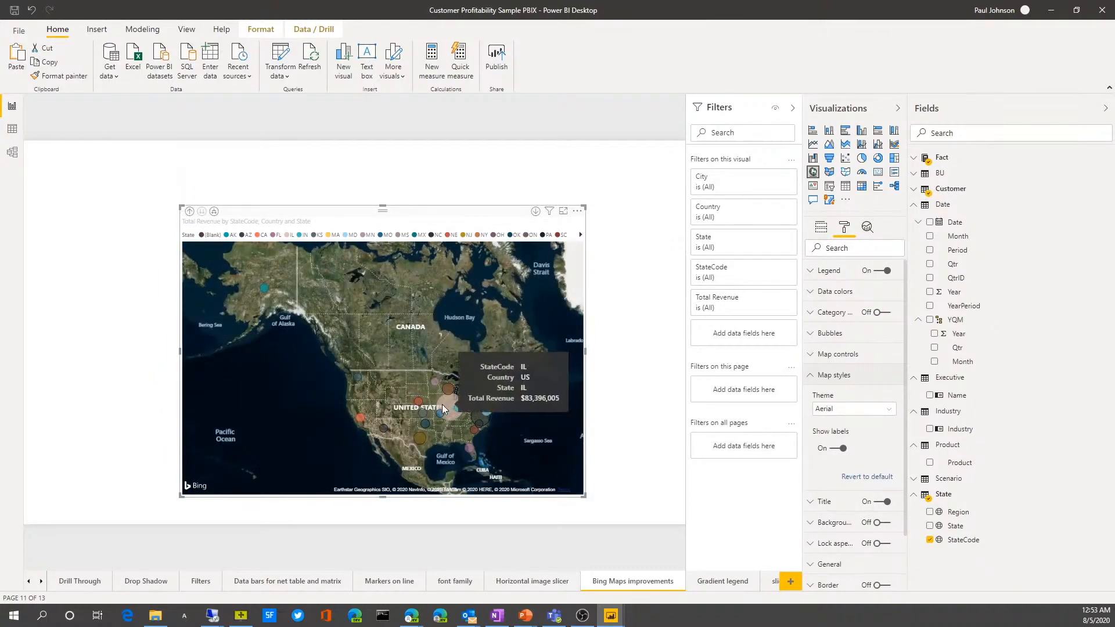
- Zoom in on the Total Revenue map from the whole continent to the area around Tennessee
{"action": "mouse_move", "coordinate": [451, 403]}
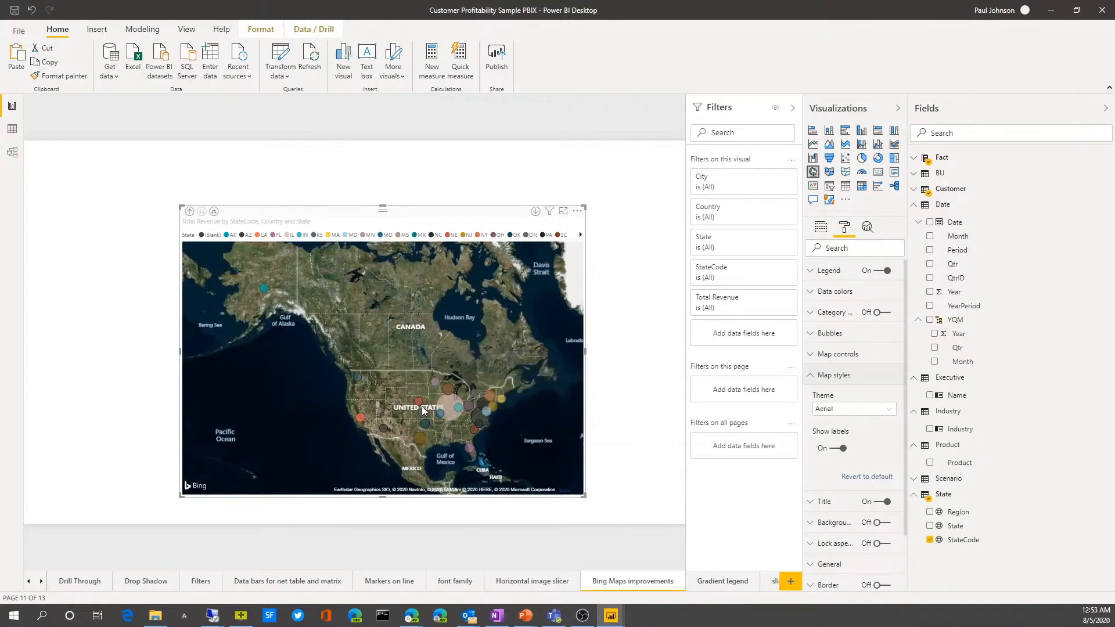
{"action": "scroll", "coordinate": [464, 426], "scroll_direction": "up", "scroll_amount": 5}
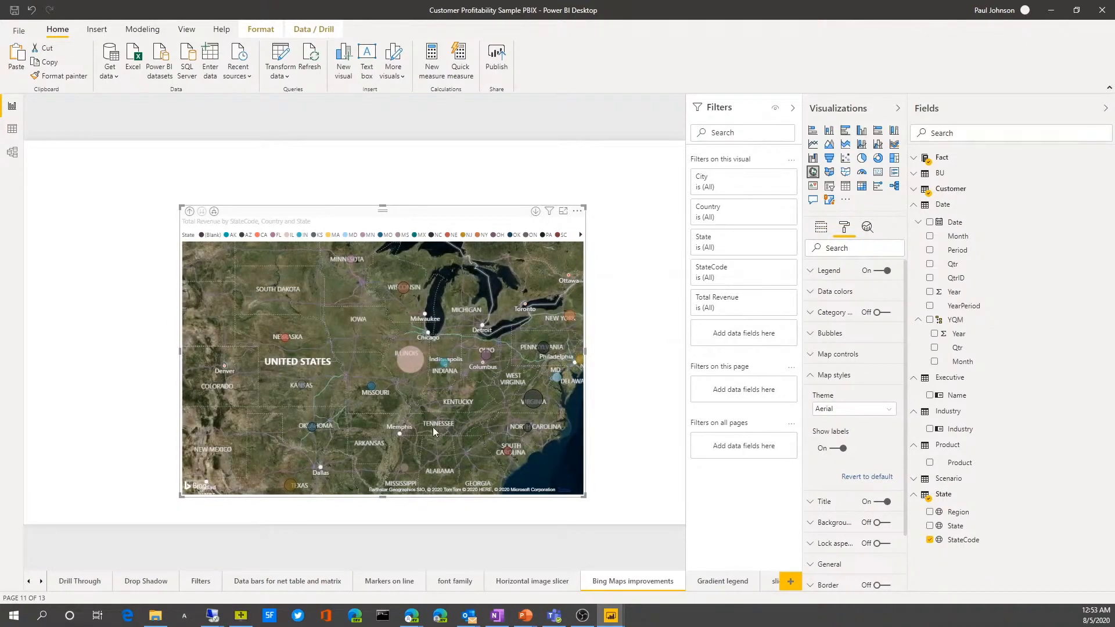
{"action": "scroll", "coordinate": [434, 427], "scroll_direction": "up", "scroll_amount": 3}
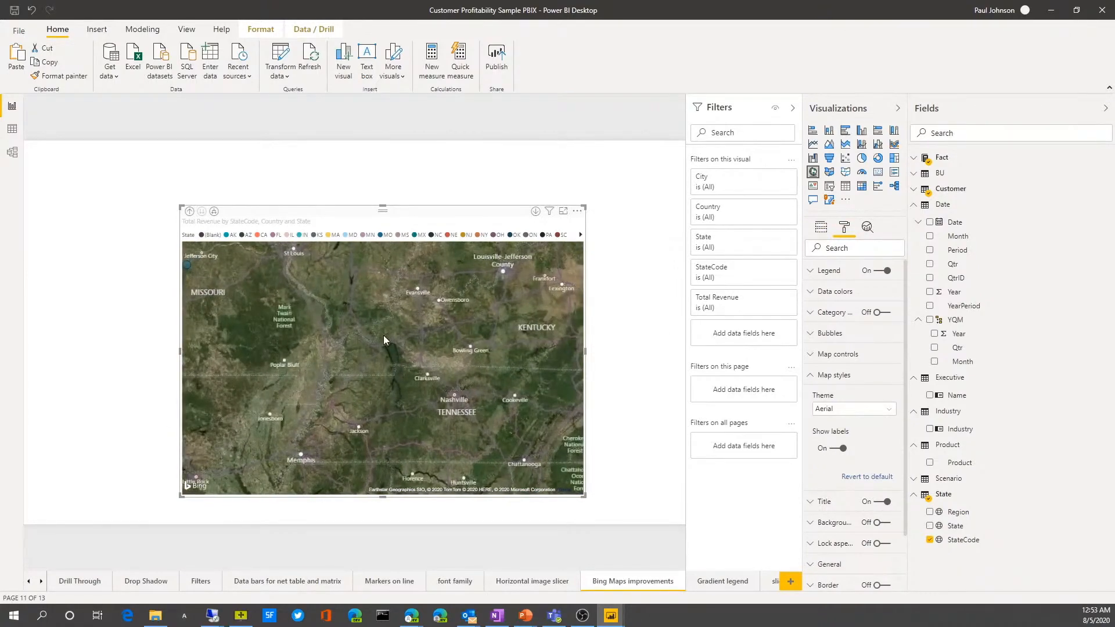
{"action": "scroll", "coordinate": [383, 335], "scroll_direction": "up", "scroll_amount": 2}
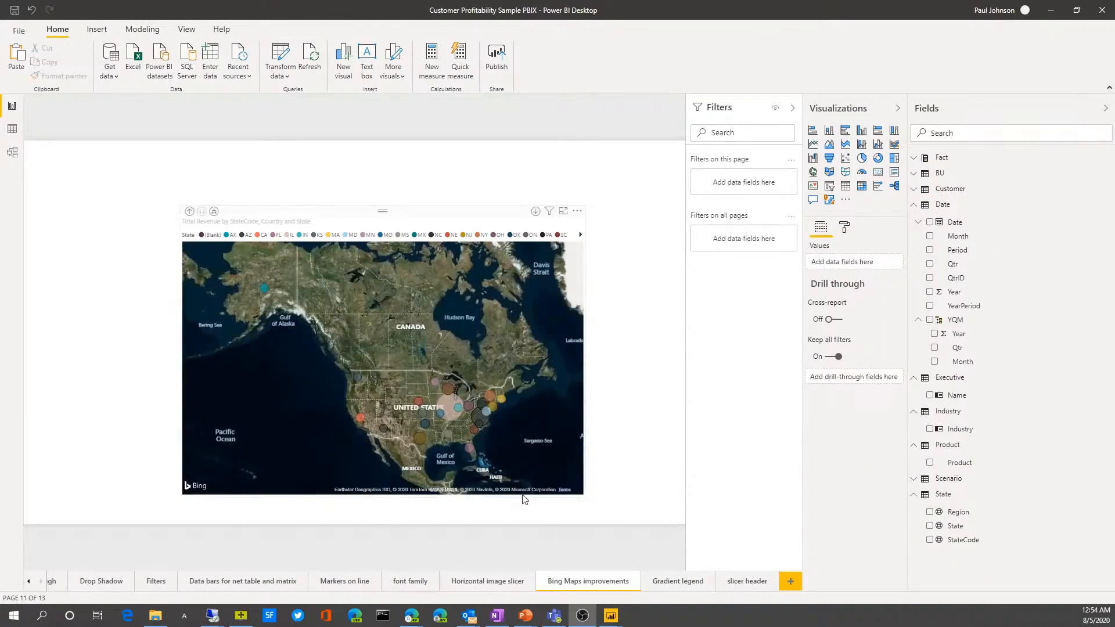
- On the Gradient legend page, examine the legend settings of the Total Revenue by Month chart
{"action": "left_click", "coordinate": [665, 586]}
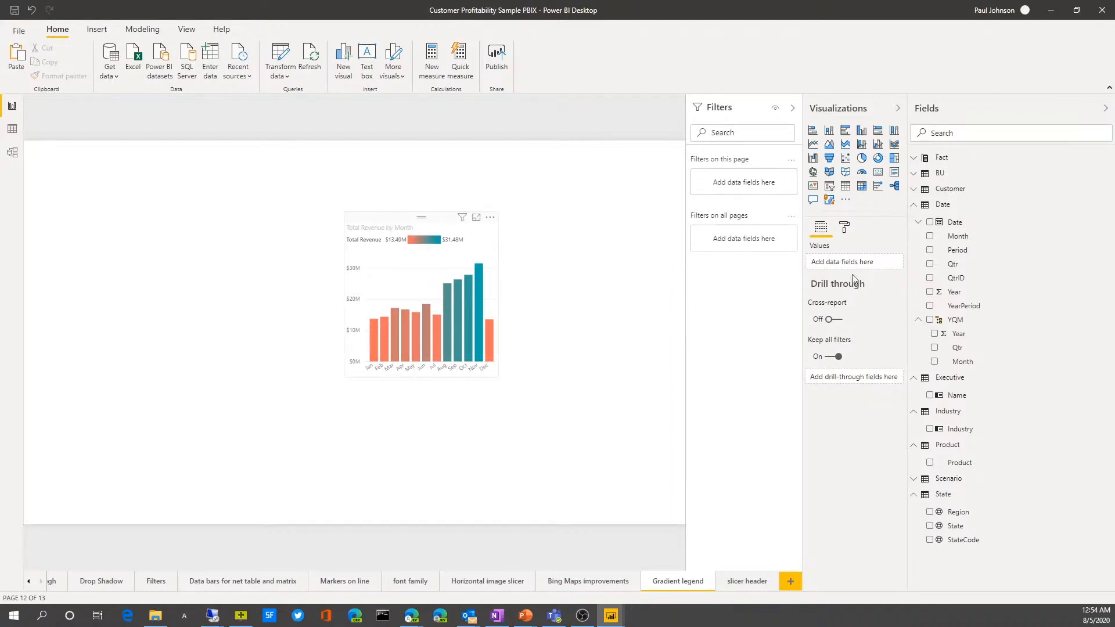
{"action": "left_click", "coordinate": [843, 230]}
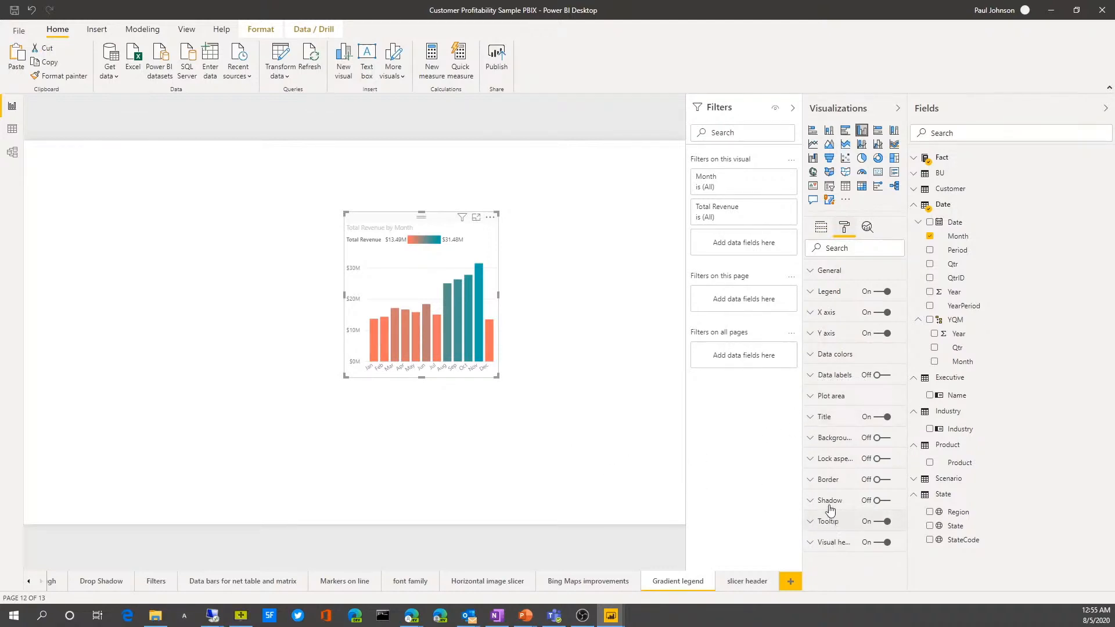
{"action": "left_click", "coordinate": [811, 292]}
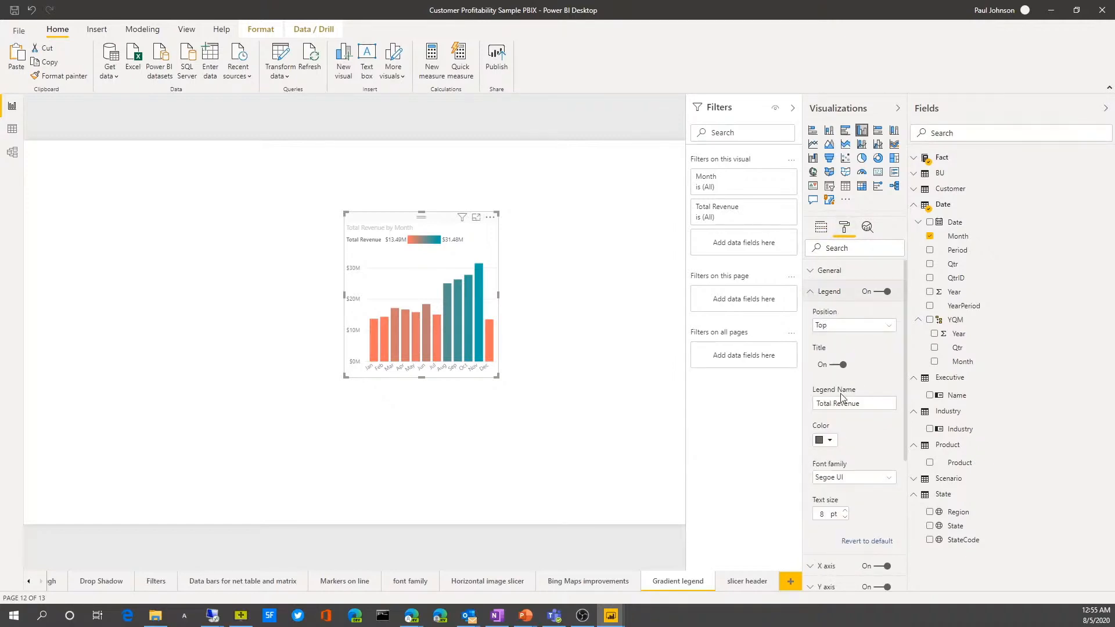
{"action": "scroll", "coordinate": [836, 430], "scroll_direction": "down", "scroll_amount": 2}
{"action": "scroll", "coordinate": [824, 378], "scroll_direction": "up", "scroll_amount": 2}
{"action": "left_click", "coordinate": [813, 294]}
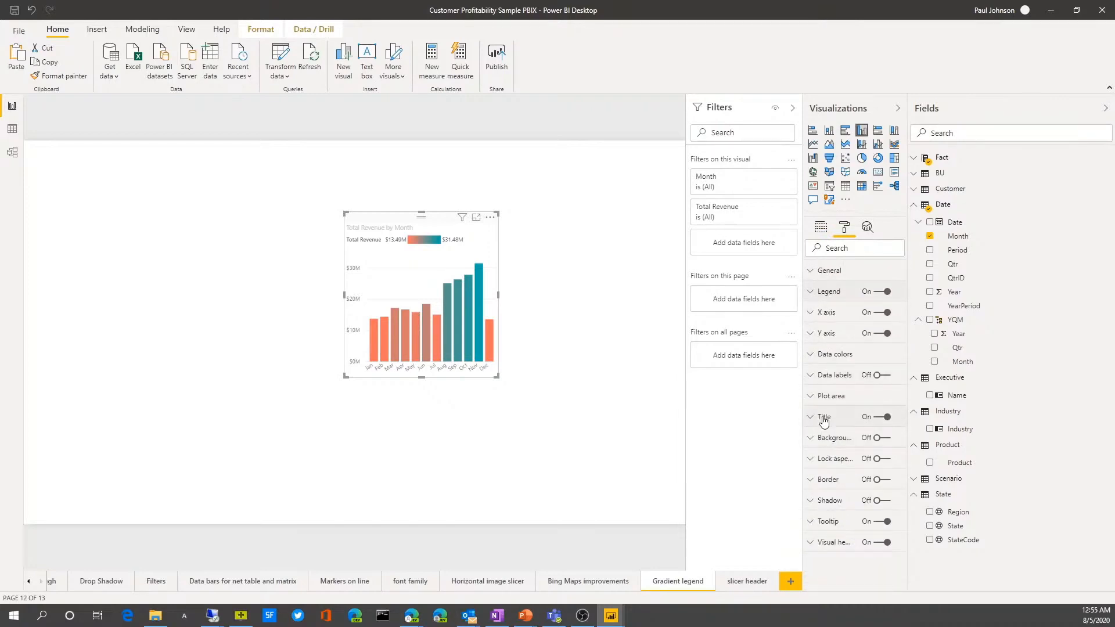
- Review the conditional formatting of the chart's default data color without changing it
{"action": "left_click", "coordinate": [815, 355]}
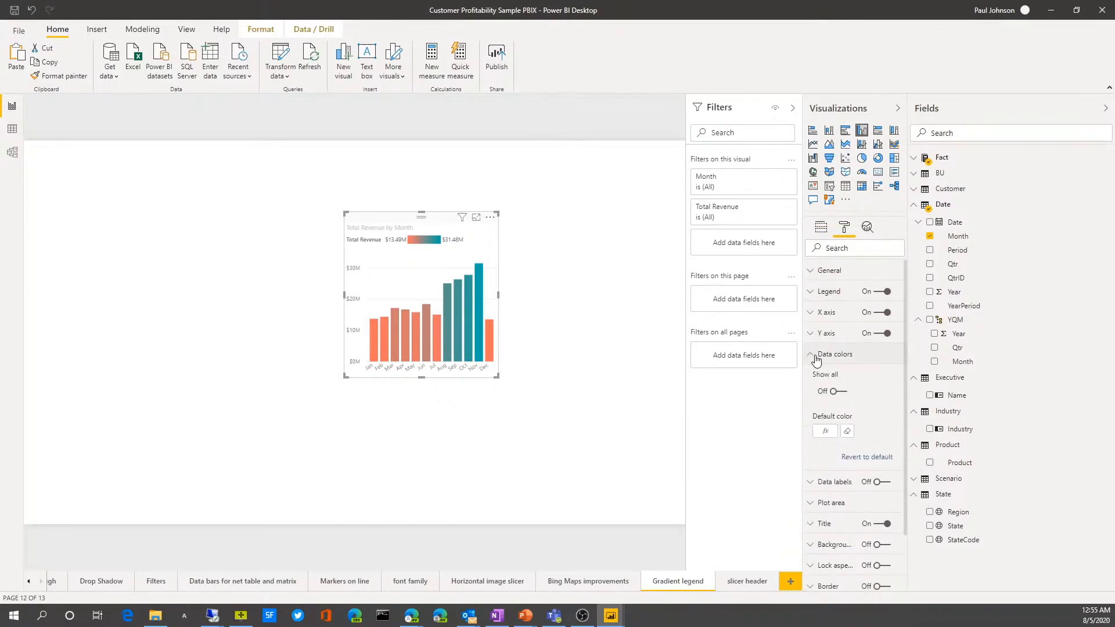
{"action": "left_click", "coordinate": [825, 432]}
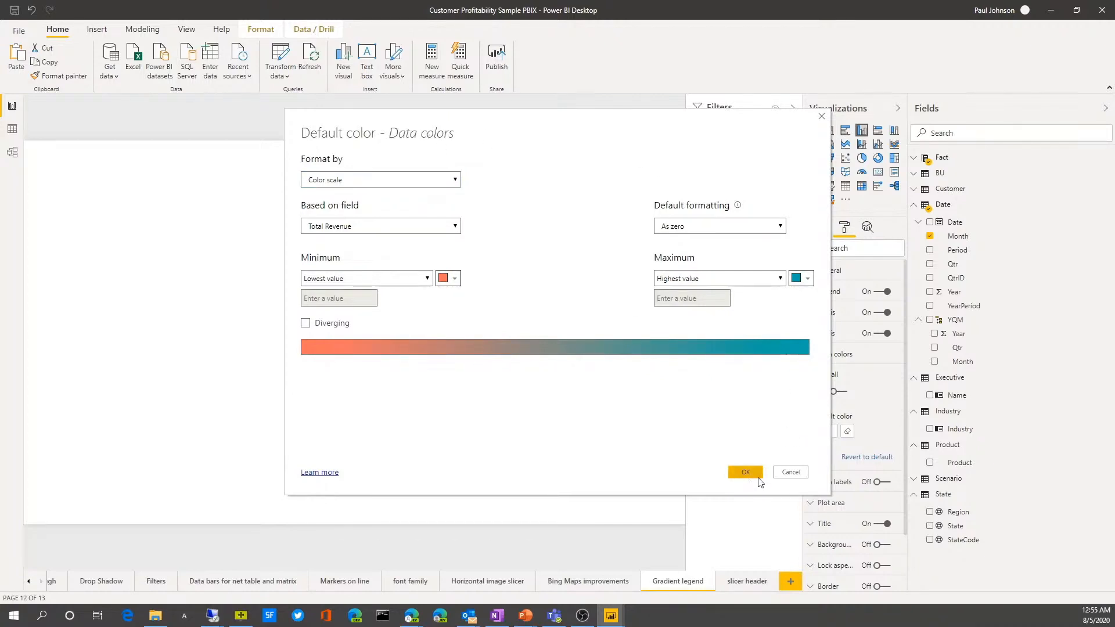
{"action": "left_click", "coordinate": [790, 473]}
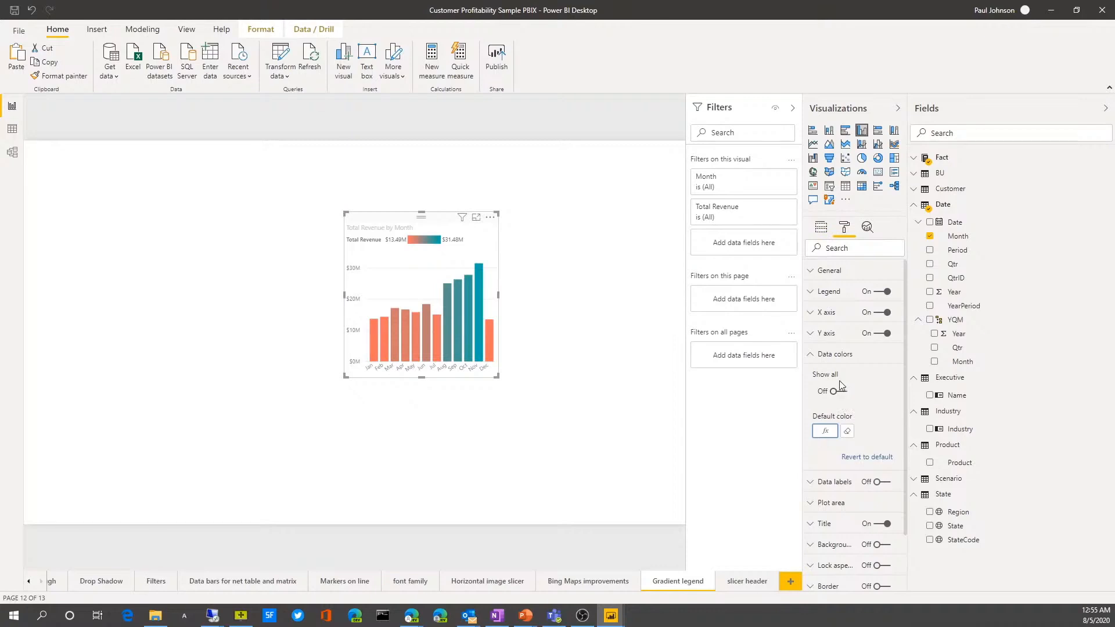
- Revert the chart's data colors to default and apply a color scale based on Total Revenue with a mauve color for the lowest value
{"action": "left_click", "coordinate": [867, 457]}
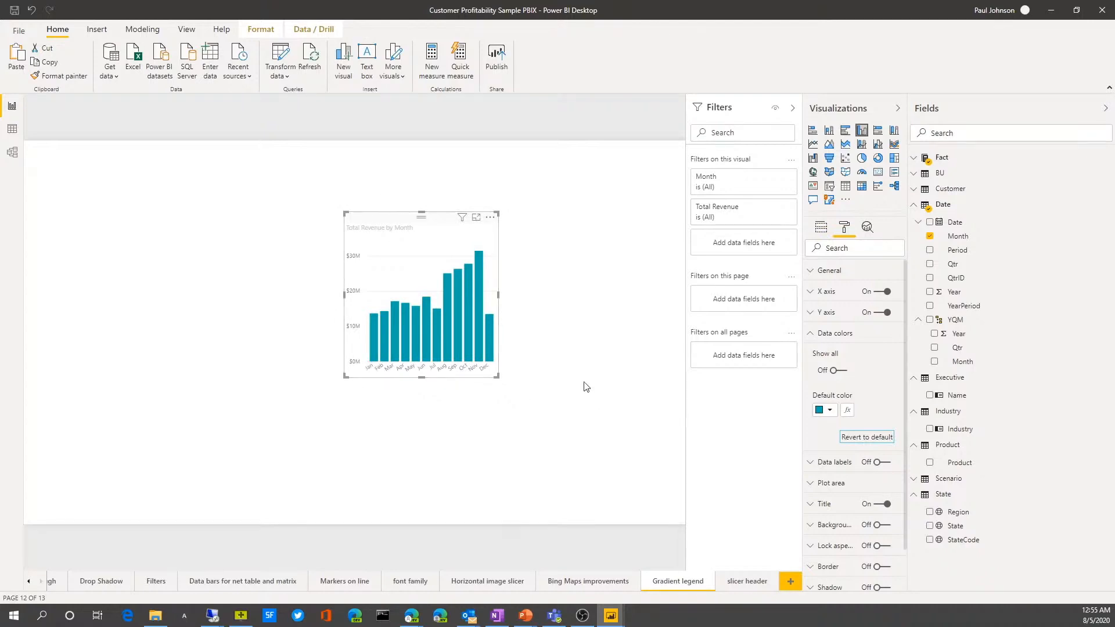
{"action": "left_click", "coordinate": [849, 412]}
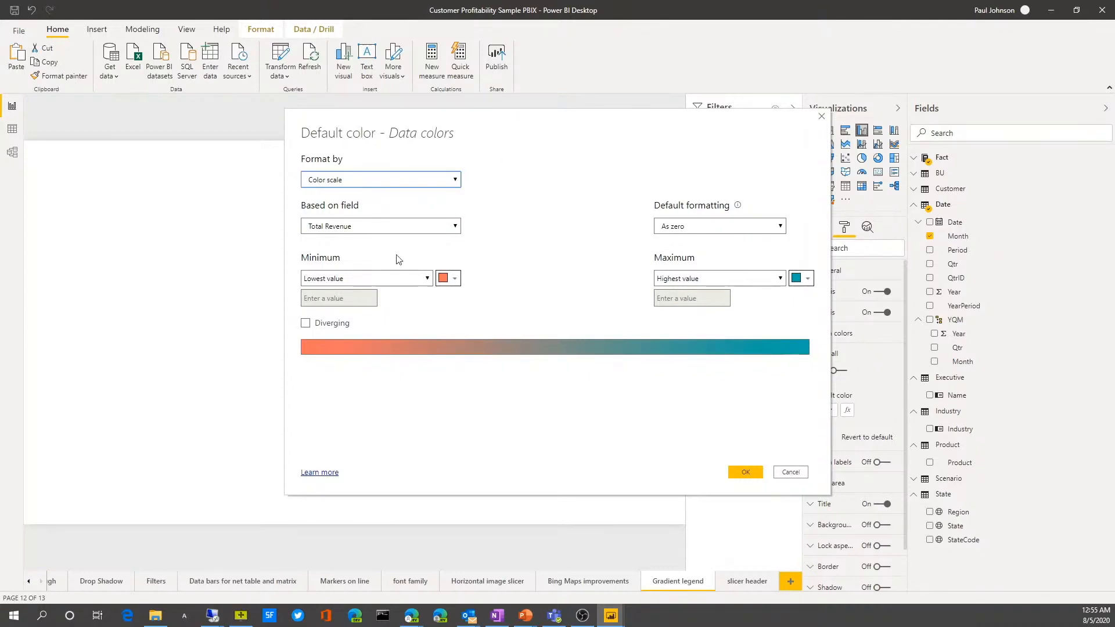
{"action": "left_click", "coordinate": [378, 180]}
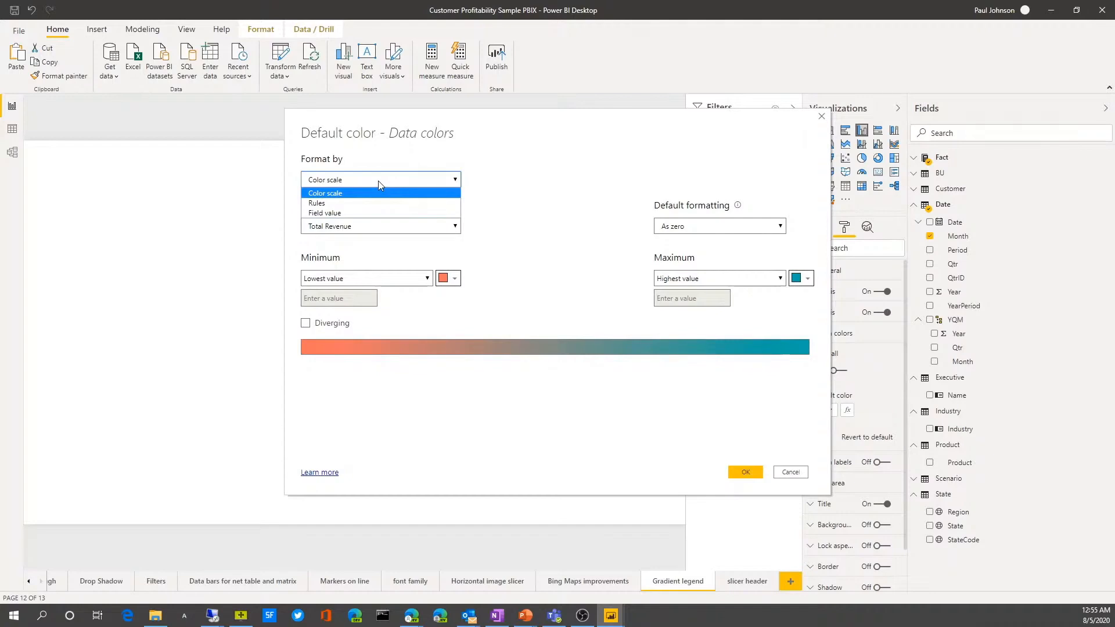
{"action": "left_click", "coordinate": [378, 180]}
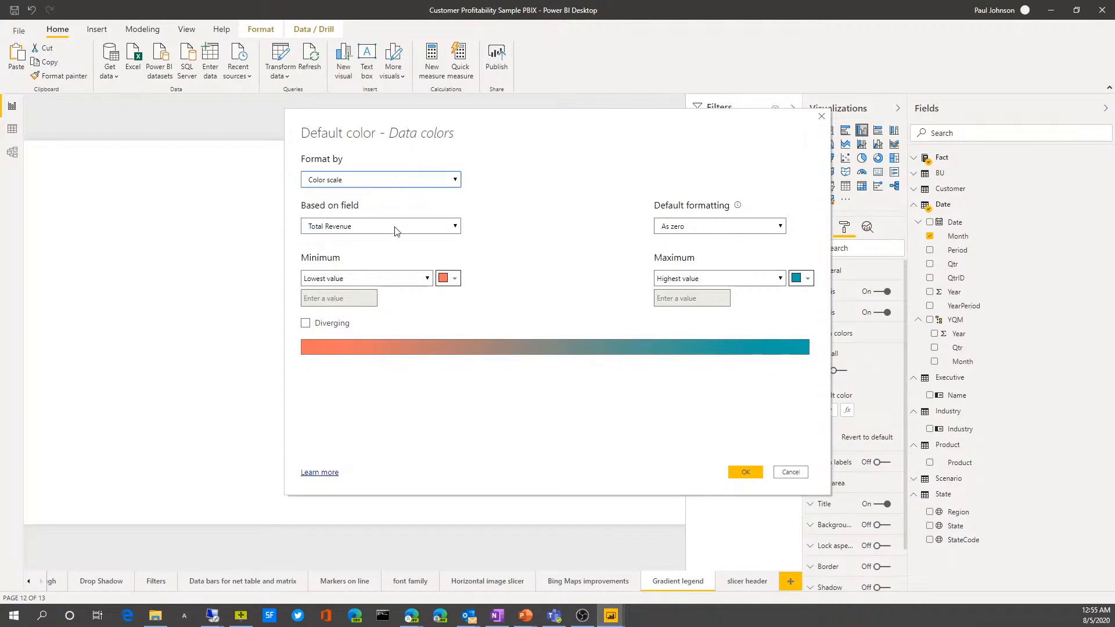
{"action": "left_click", "coordinate": [450, 279]}
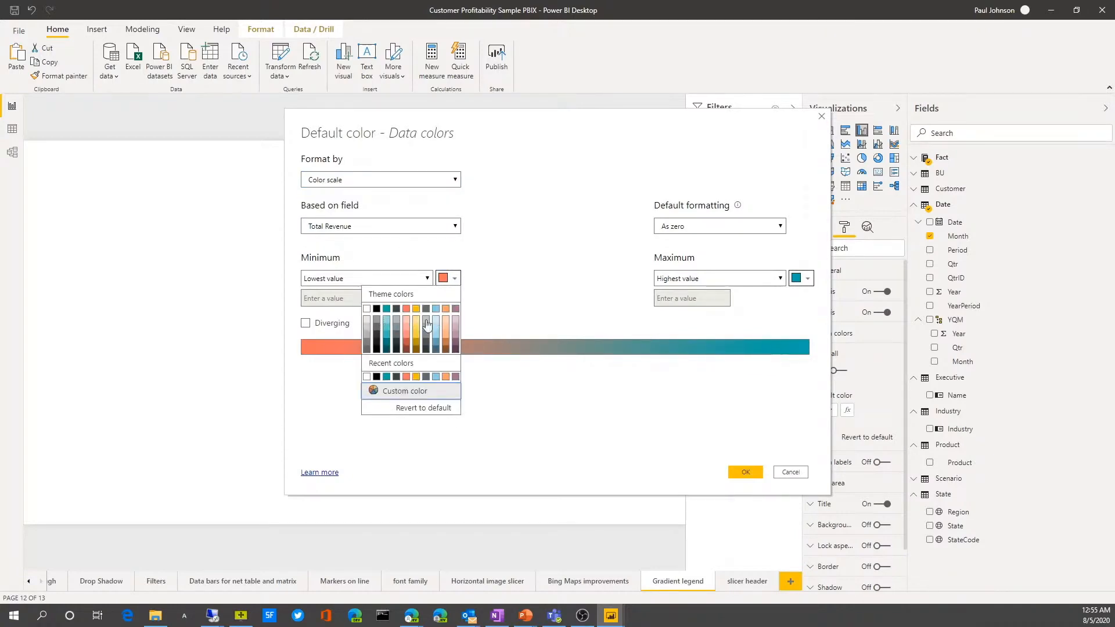
{"action": "left_click", "coordinate": [456, 316]}
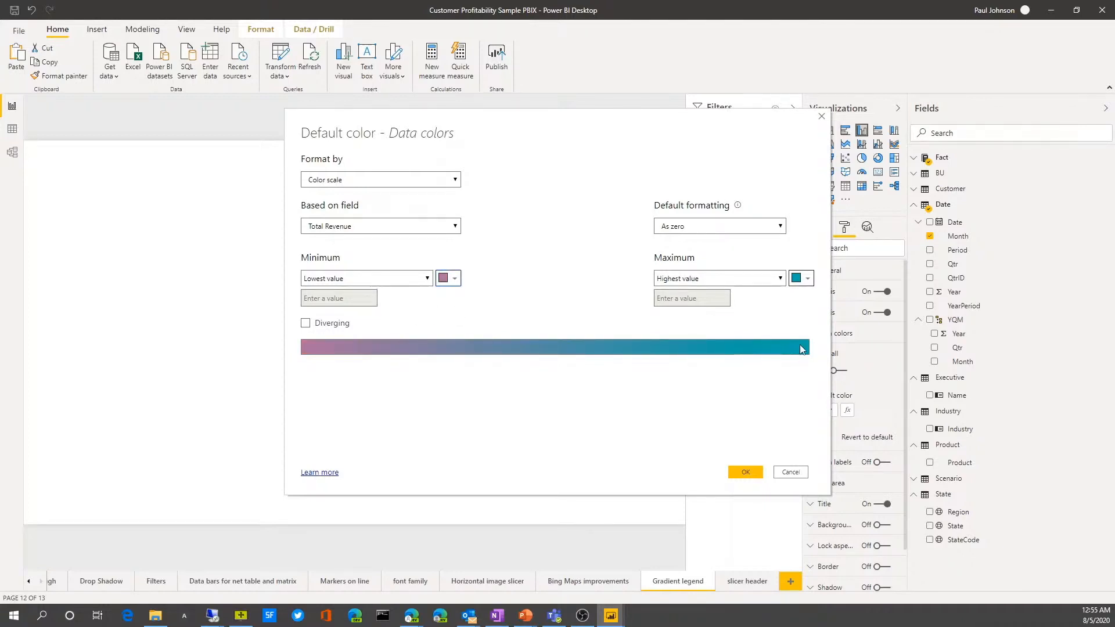
{"action": "left_click", "coordinate": [743, 473]}
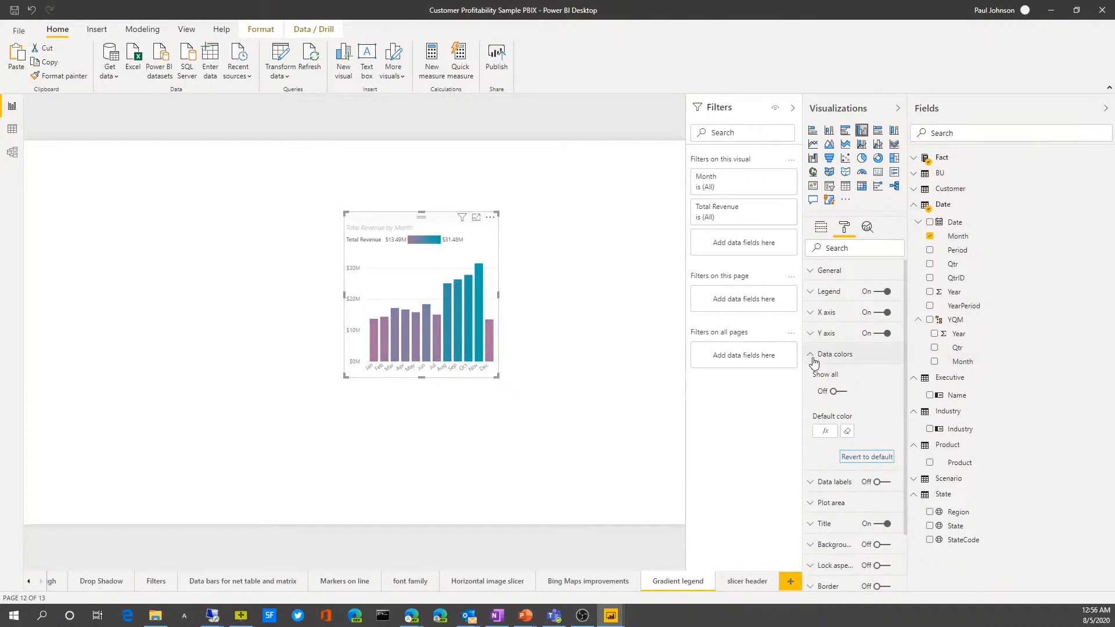
- Switch the chart's legend off and back on, and move the chart left and slightly up on the page
{"action": "left_click", "coordinate": [884, 293]}
{"action": "left_click", "coordinate": [886, 294]}
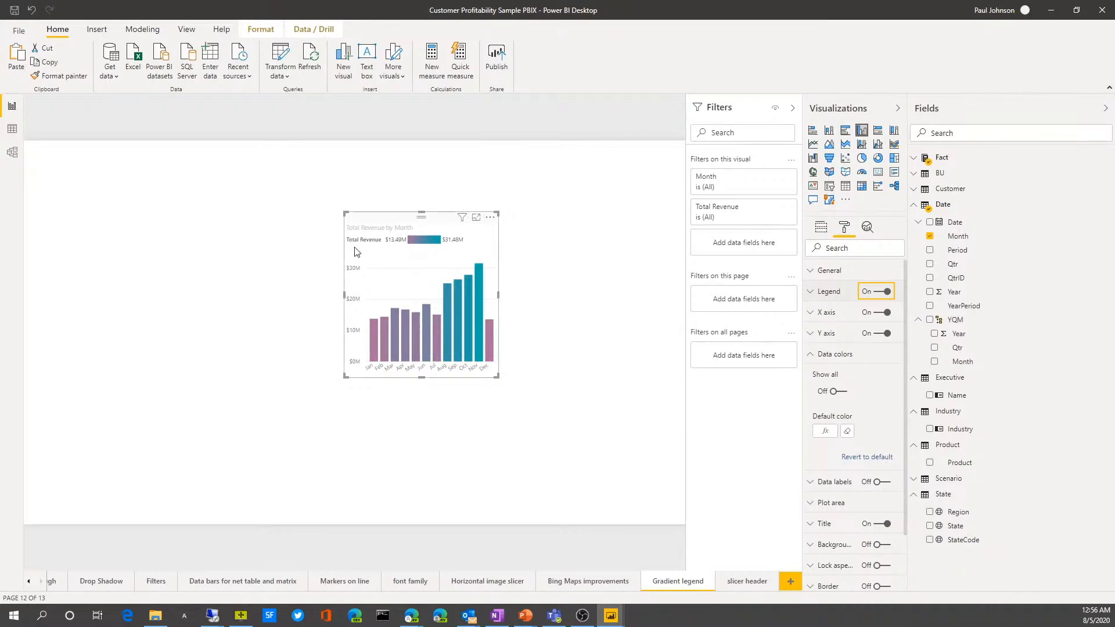
{"action": "left_click_drag", "start_coordinate": [396, 219], "coordinate": [316, 216]}
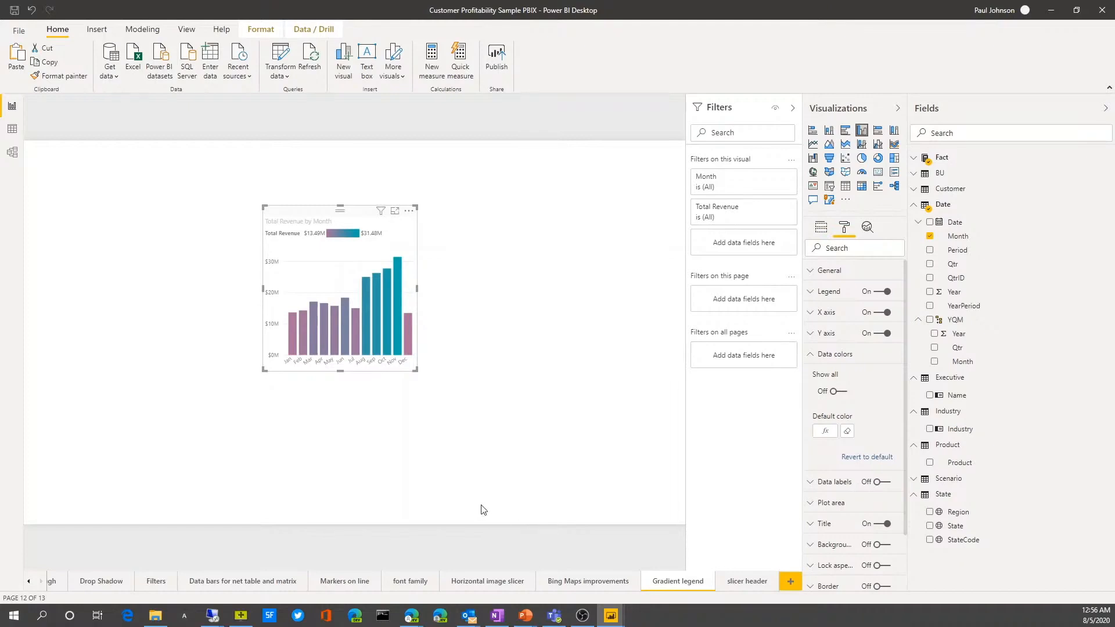
- On the slicer header page, collapse and expand the CENTRAL and EAST regions in the location slicer to inspect its hierarchy
{"action": "left_click", "coordinate": [744, 582]}
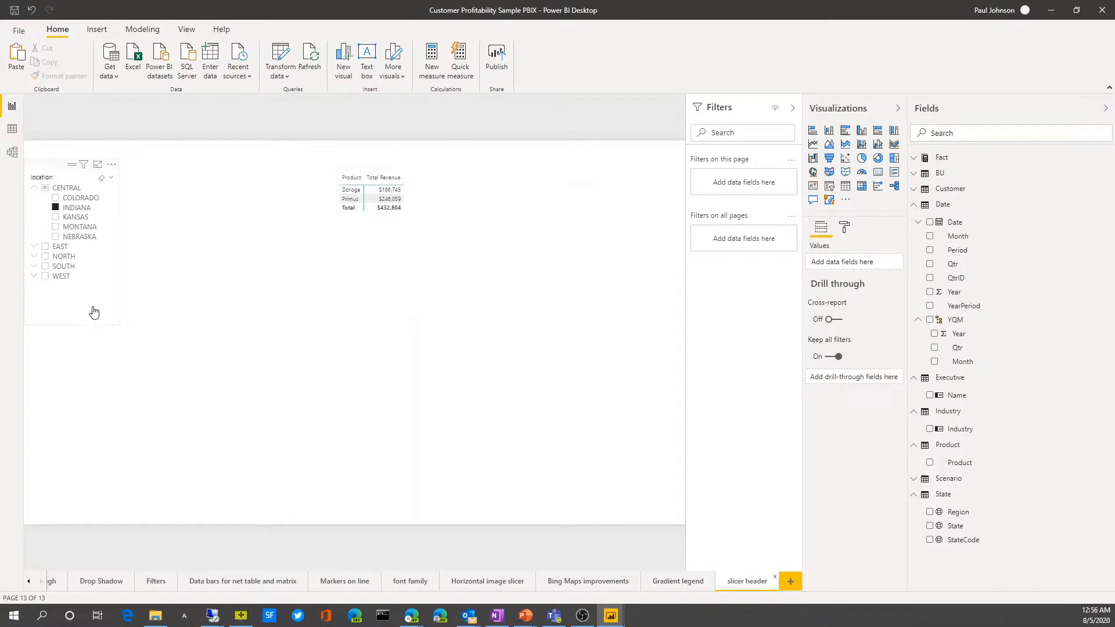
{"action": "left_click", "coordinate": [33, 187]}
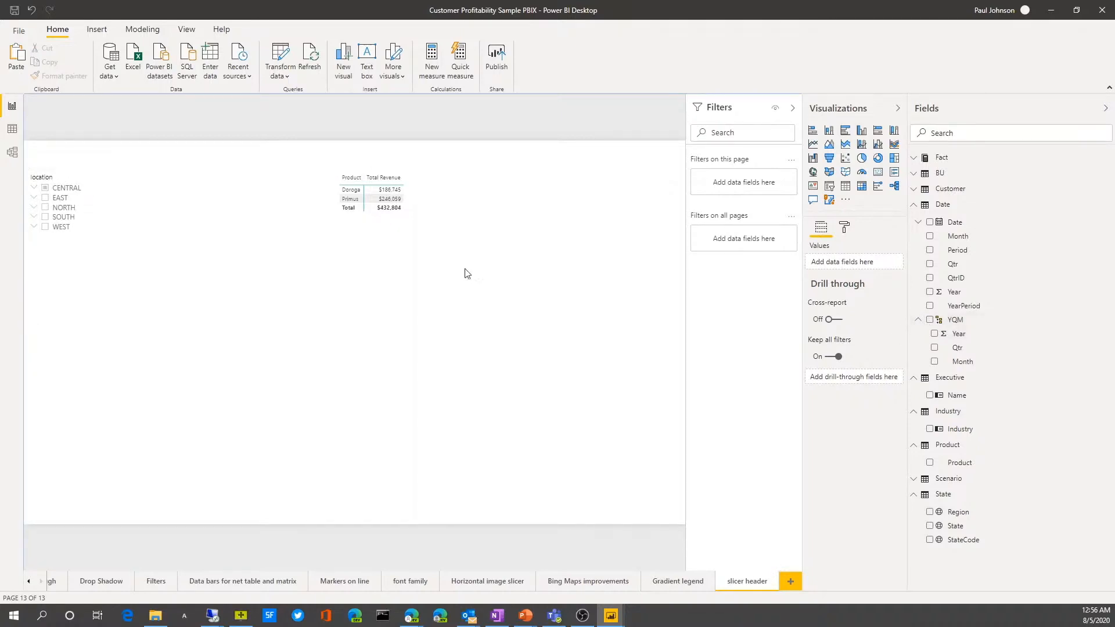
{"action": "left_click", "coordinate": [87, 248]}
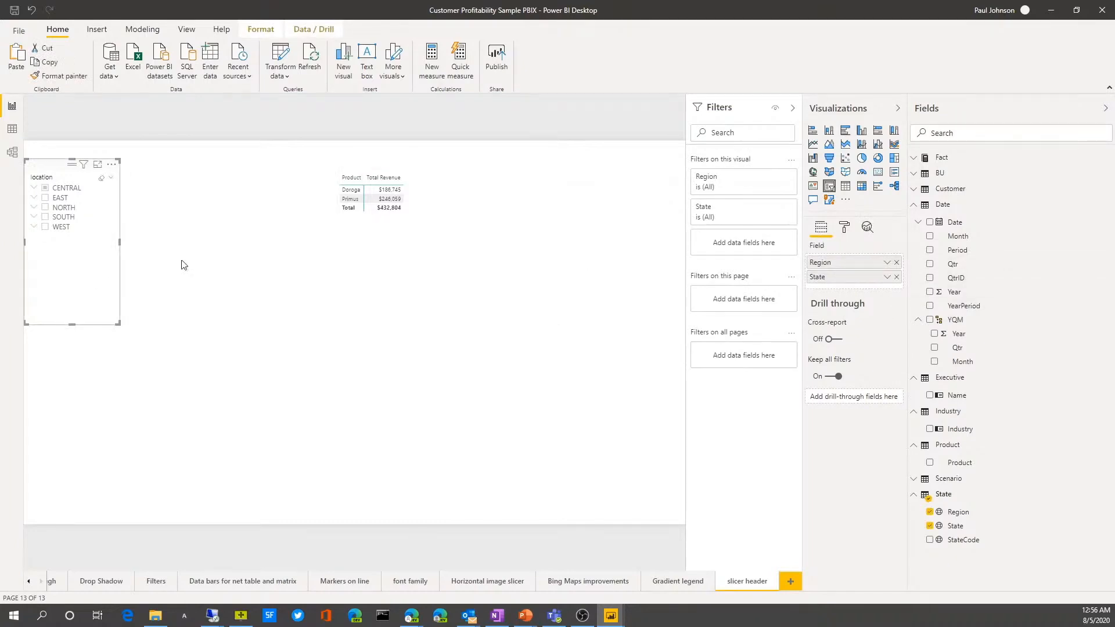
{"action": "left_click", "coordinate": [33, 188]}
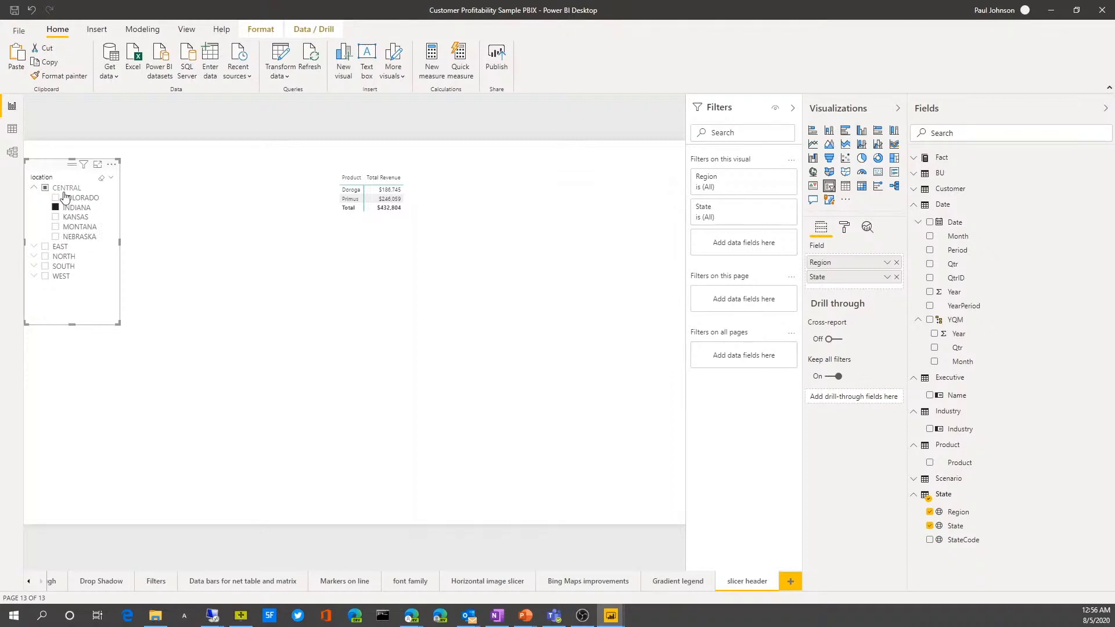
{"action": "left_click", "coordinate": [34, 246]}
{"action": "left_click", "coordinate": [34, 248]}
- Clear the location slicer's header title text and check the title's conditional formatting options
{"action": "left_click", "coordinate": [843, 228]}
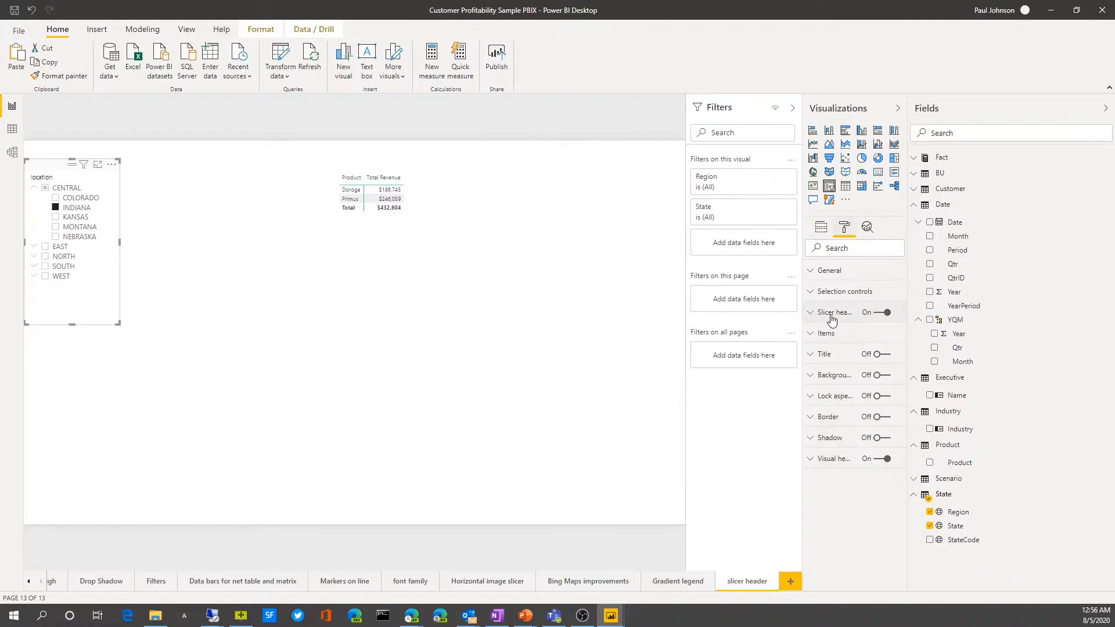
{"action": "left_click", "coordinate": [812, 313]}
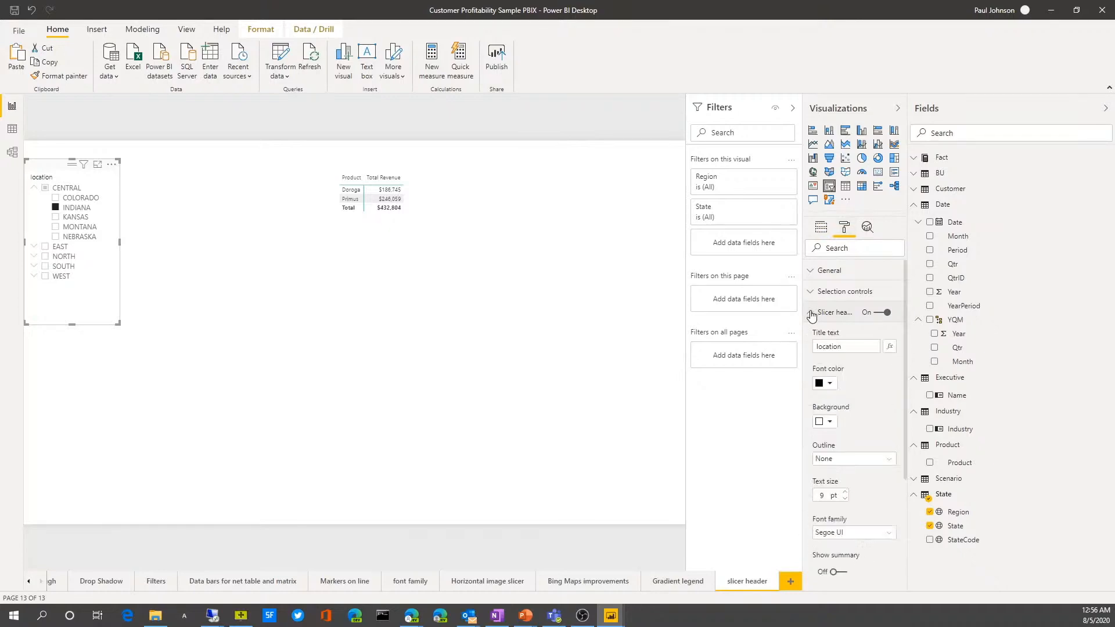
{"action": "left_click_drag", "start_coordinate": [859, 348], "coordinate": [799, 347]}
{"action": "key", "text": "BackSpace"}
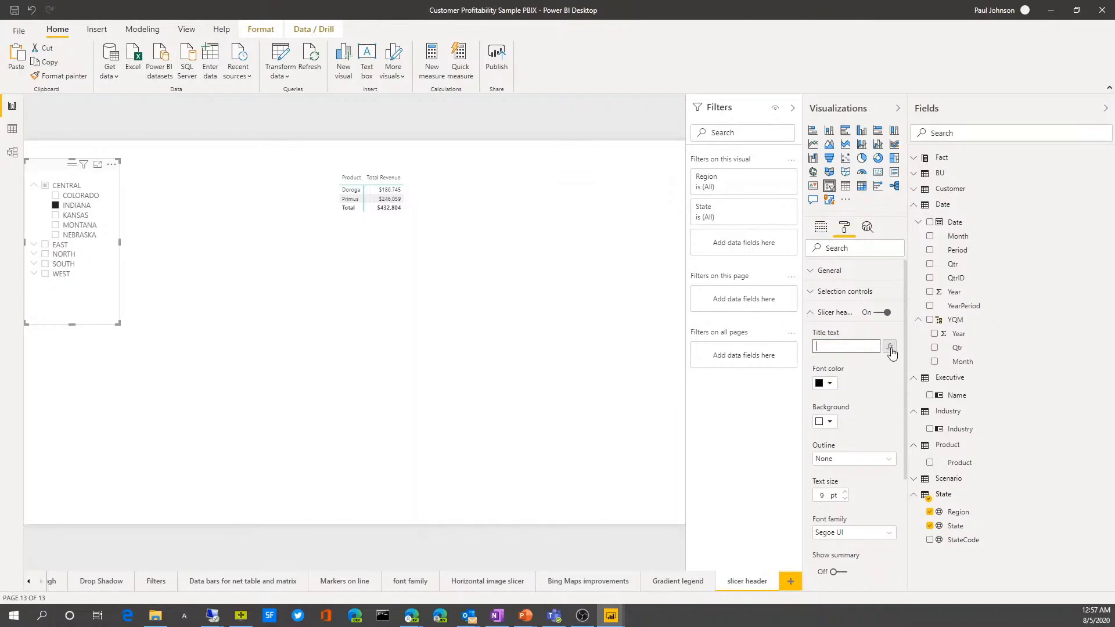
{"action": "left_click", "coordinate": [890, 347]}
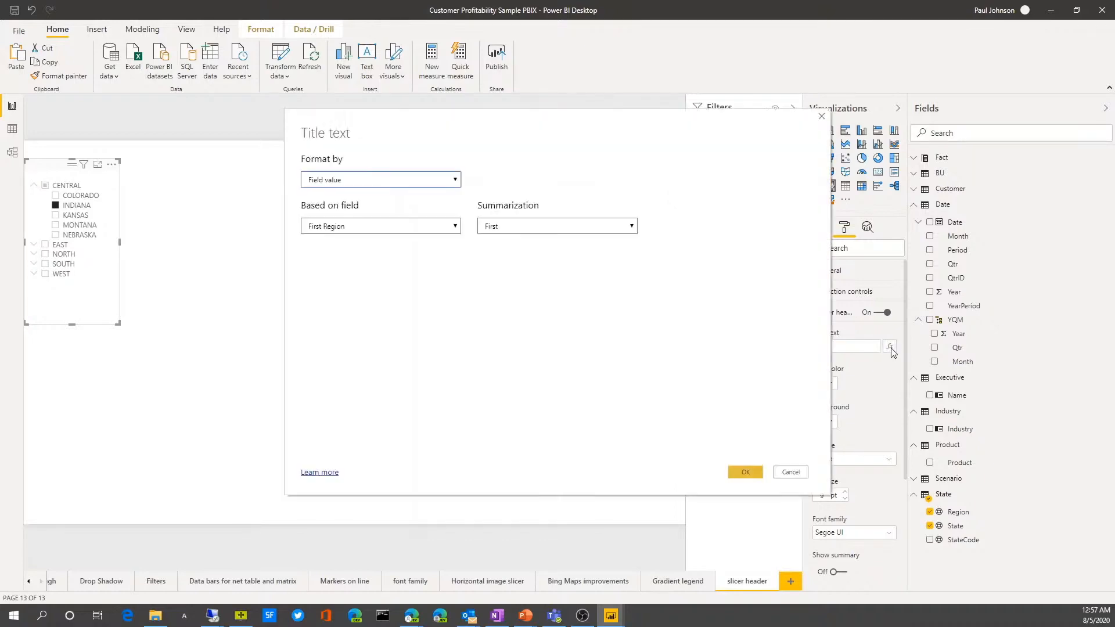
{"action": "left_click", "coordinate": [791, 471]}
{"action": "left_click", "coordinate": [828, 343]}
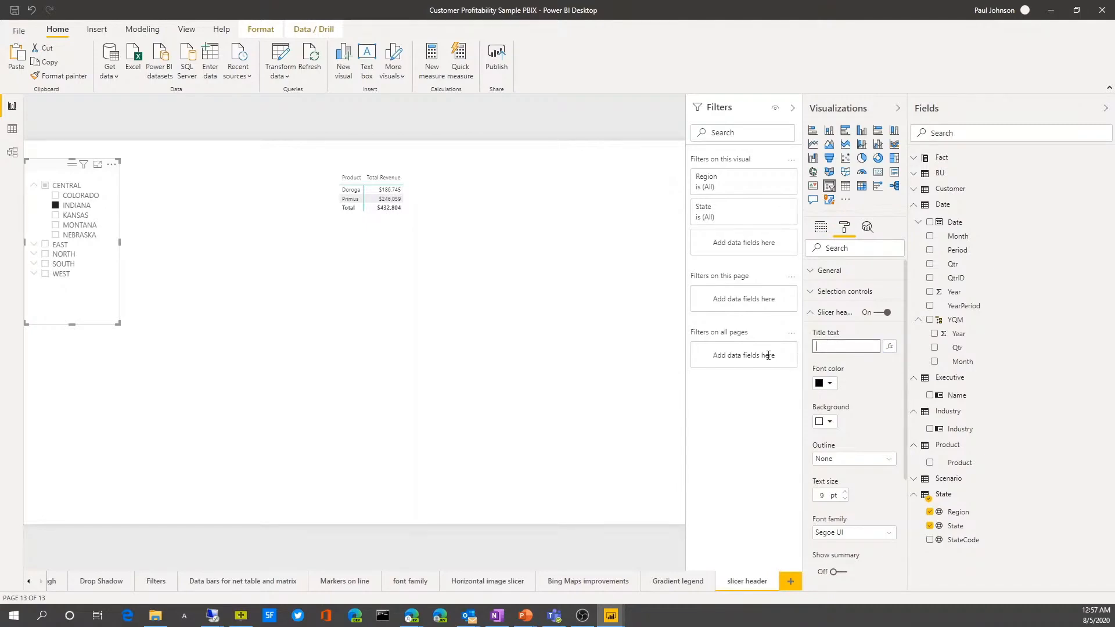
- Replace the existing slicer with a new hierarchical slicer on the Region and State fields, and expand its CENTRAL region
{"action": "left_click", "coordinate": [103, 297]}
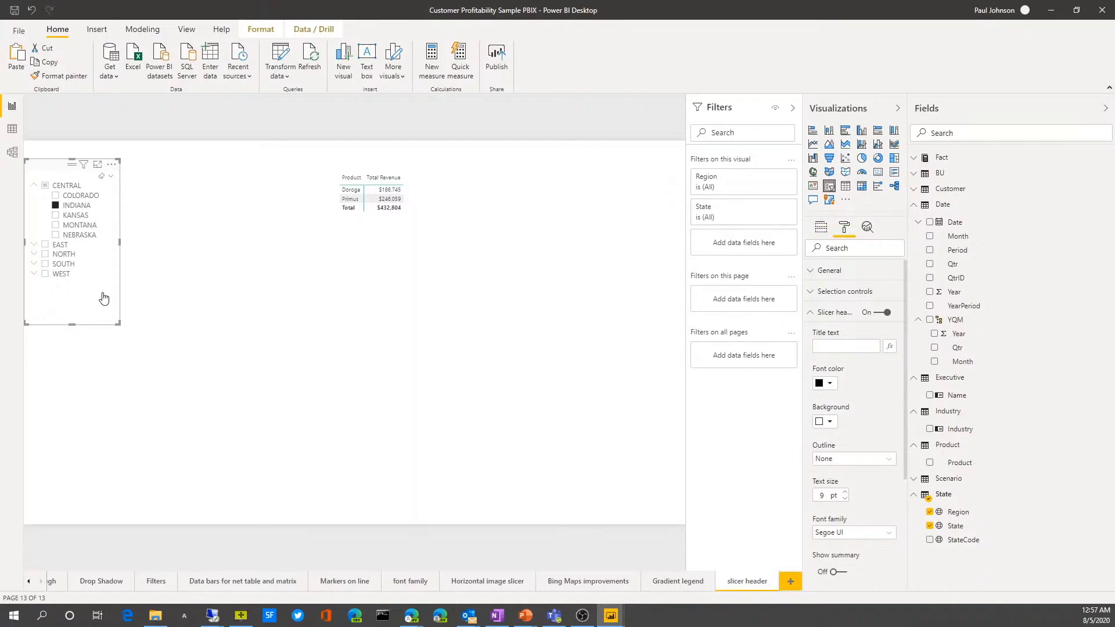
{"action": "key", "text": "Delete"}
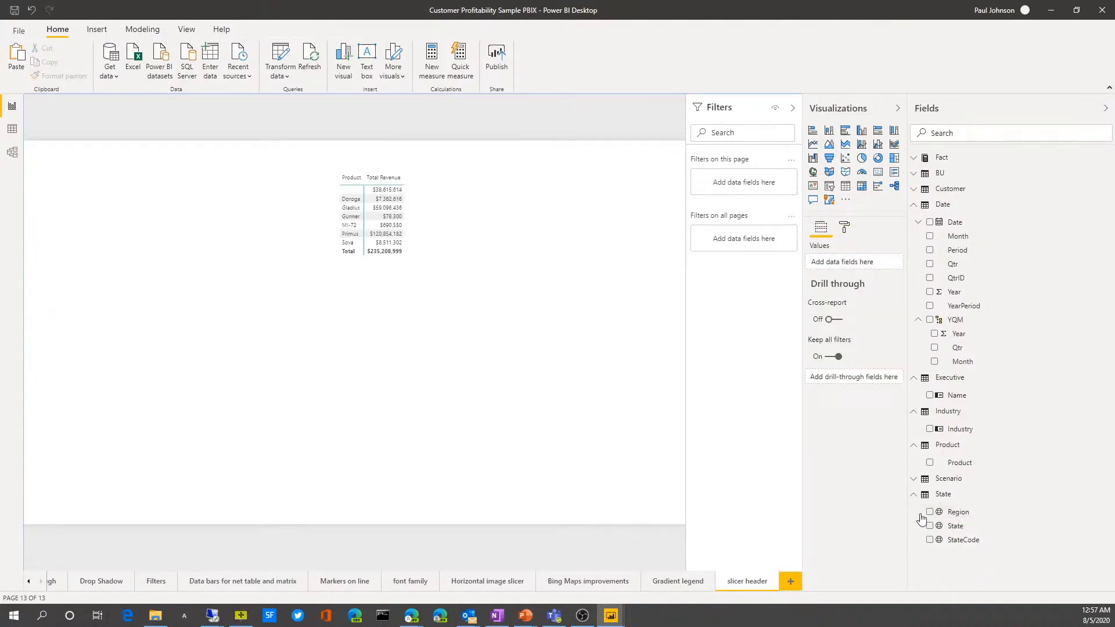
{"action": "left_click_drag", "start_coordinate": [956, 513], "coordinate": [157, 327]}
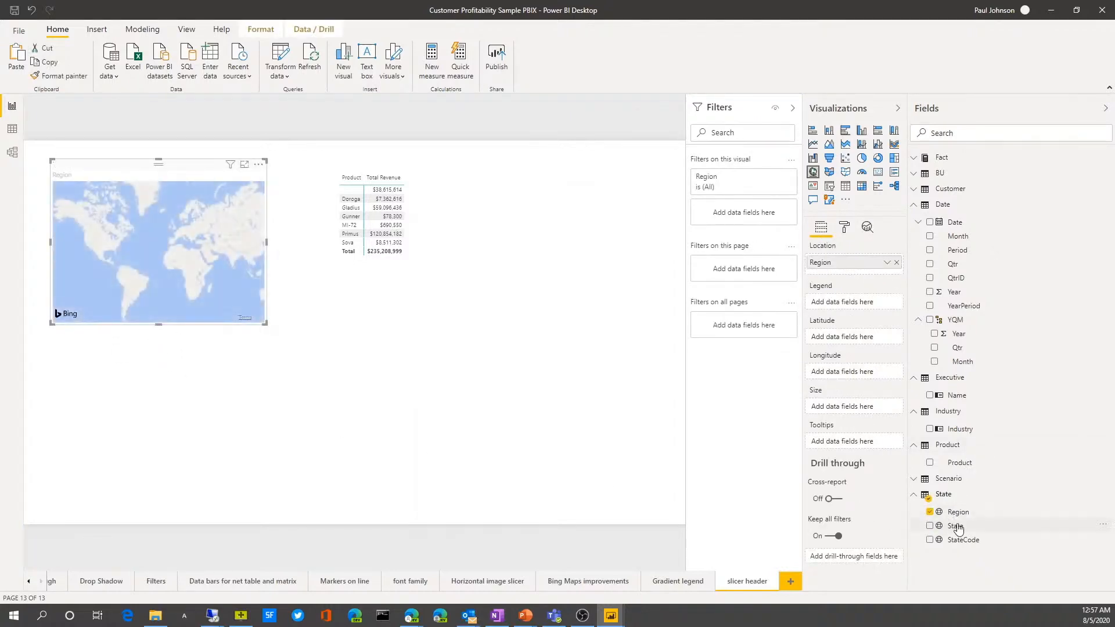
{"action": "left_click_drag", "start_coordinate": [958, 529], "coordinate": [232, 270]}
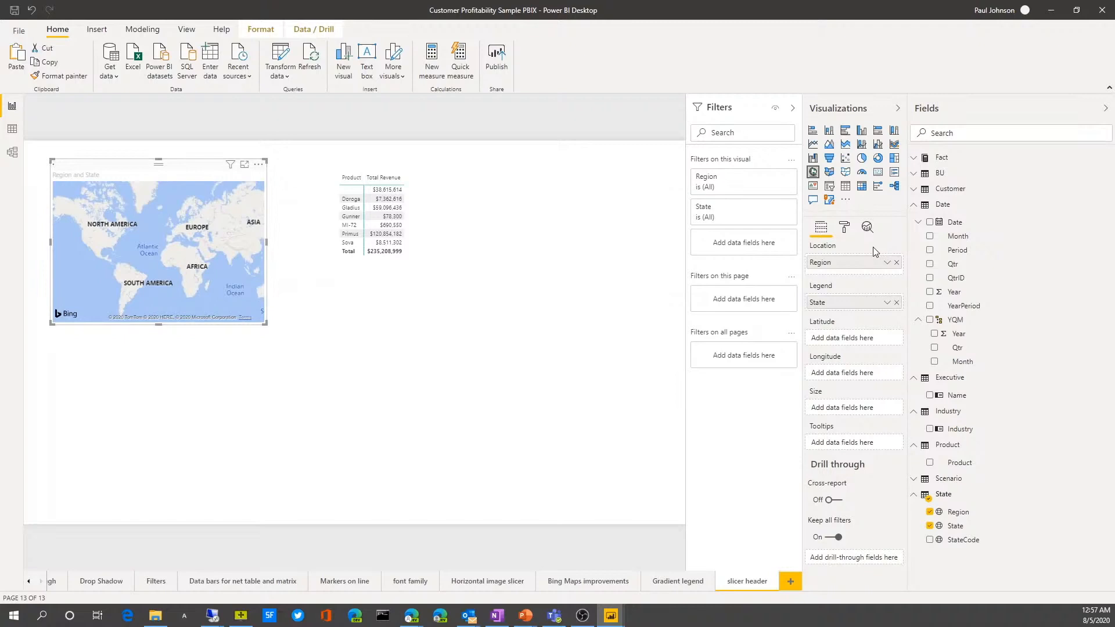
{"action": "left_click", "coordinate": [829, 187]}
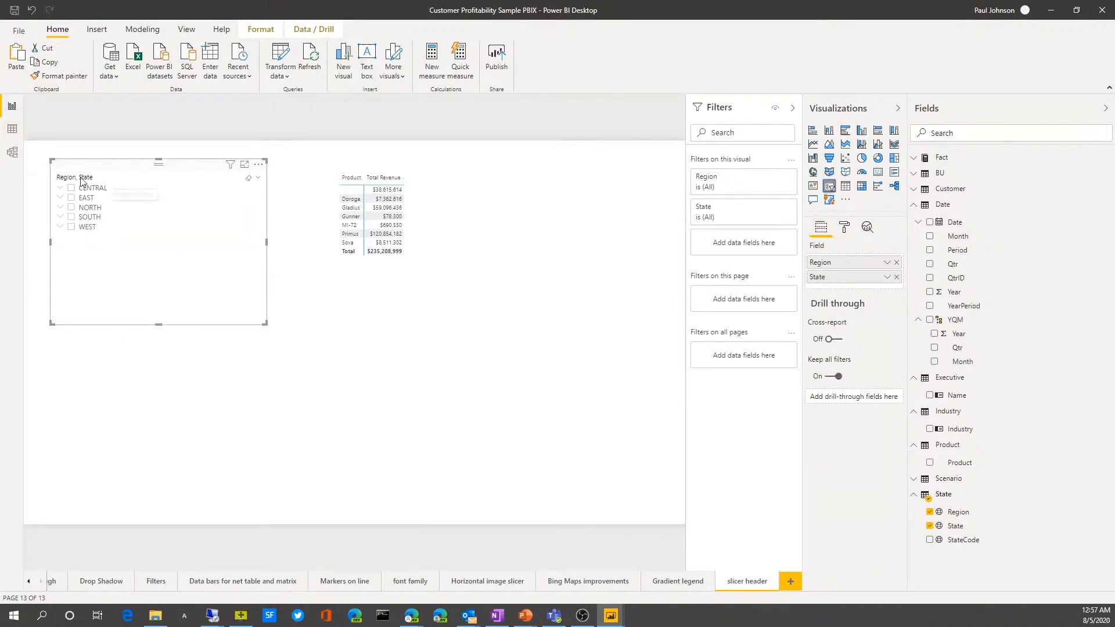
{"action": "left_click", "coordinate": [60, 188]}
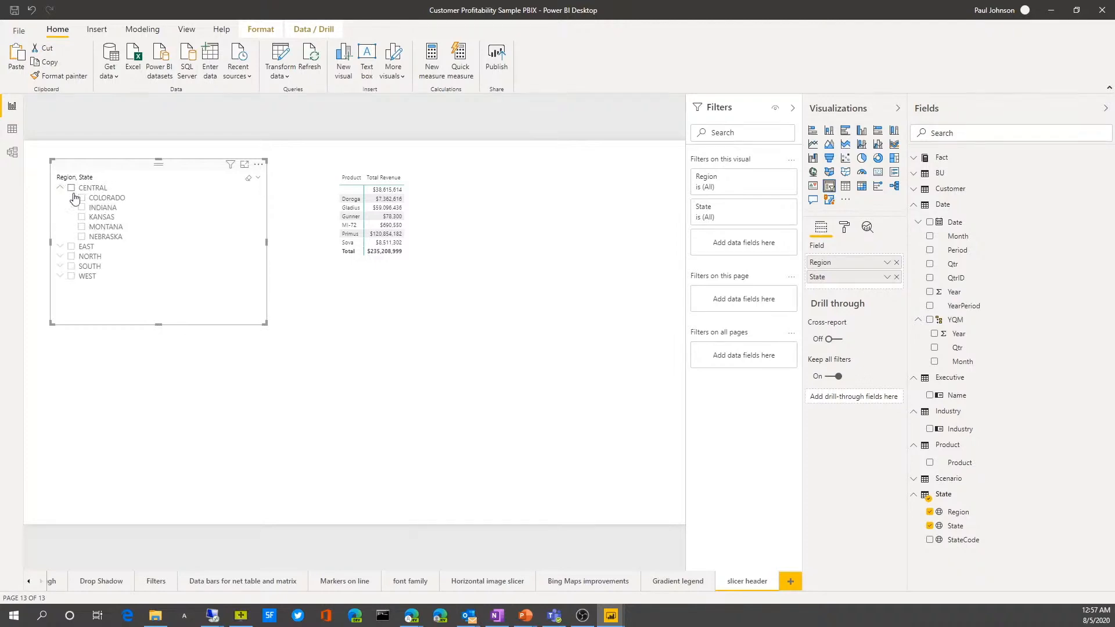
- Set the new slicer's header title text to "location"
{"action": "left_click", "coordinate": [846, 228]}
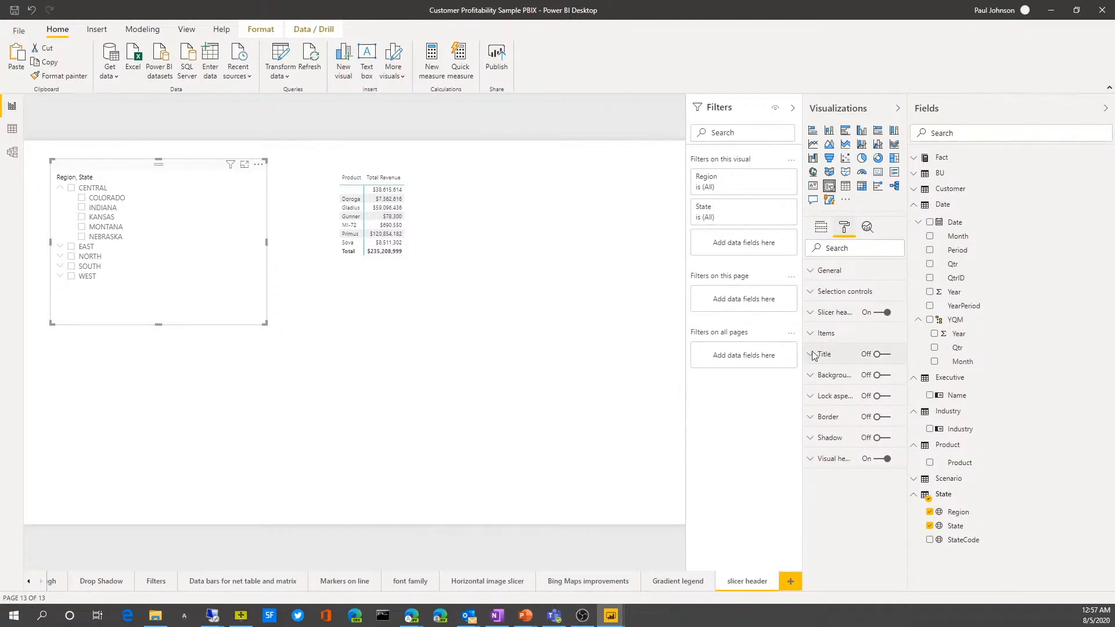
{"action": "left_click", "coordinate": [810, 316]}
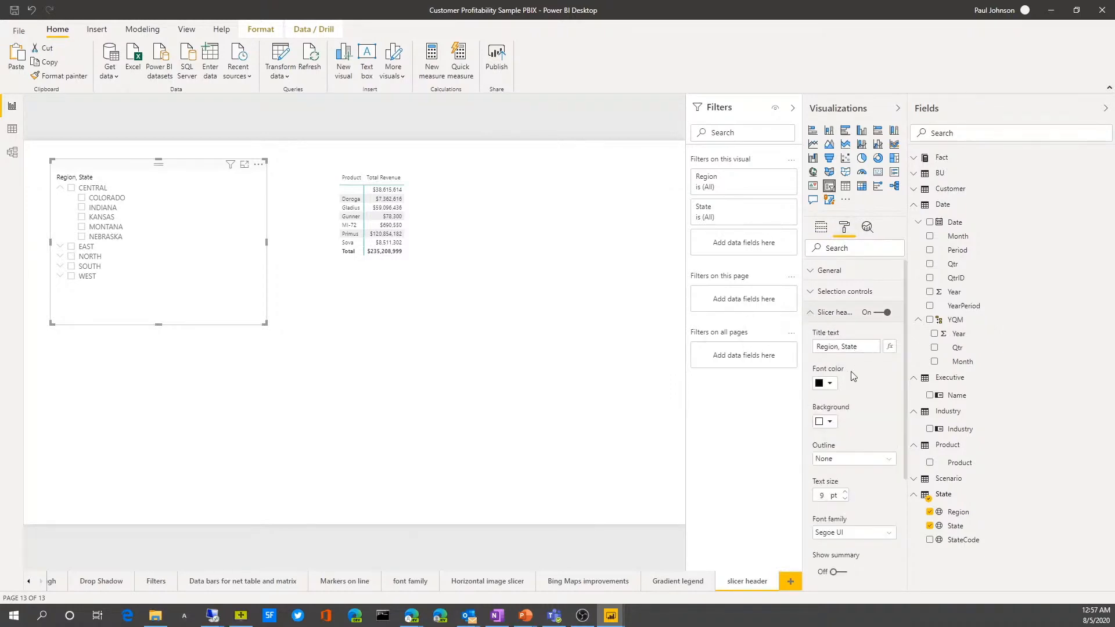
{"action": "left_click_drag", "start_coordinate": [870, 346], "coordinate": [749, 354]}
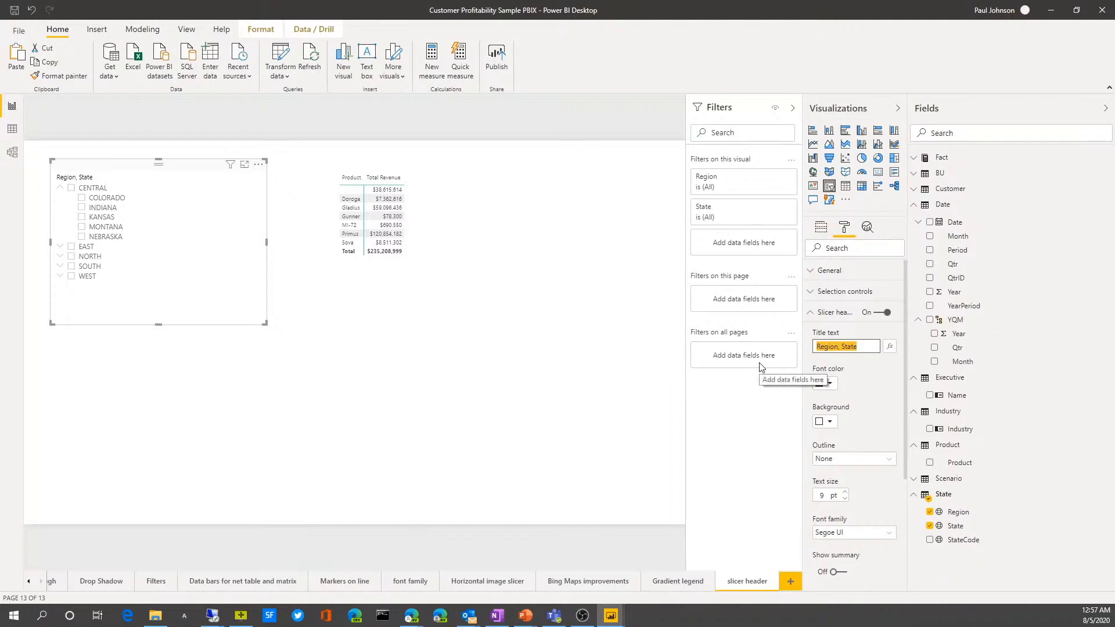
{"action": "type", "text": "location"}
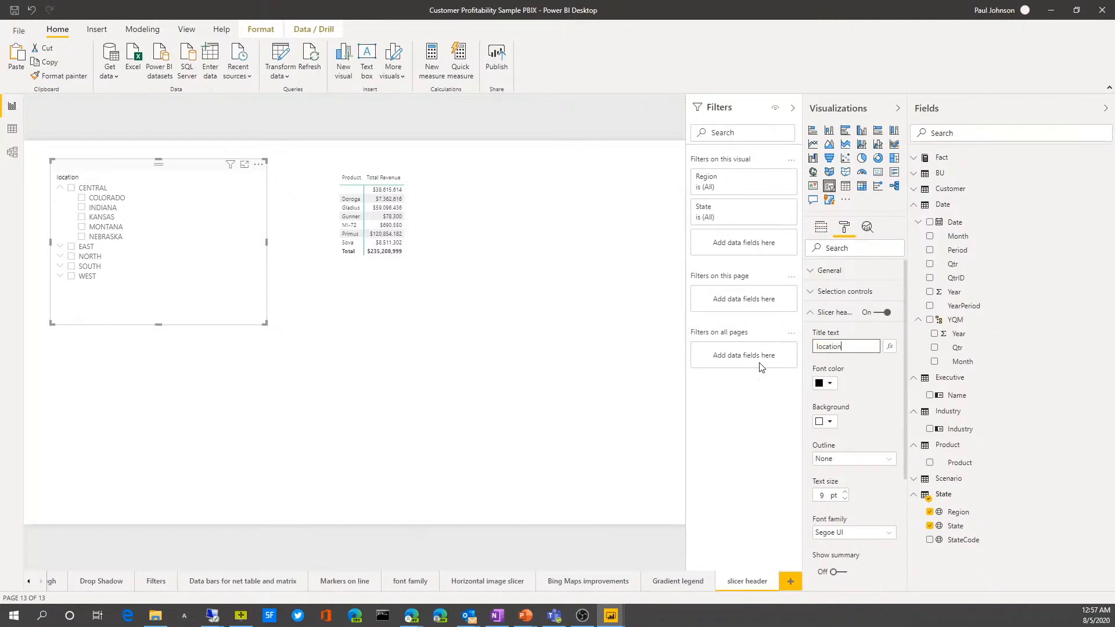
- Set the slicer header's font color to the red-orange theme color and deselect the slicer
{"action": "left_click", "coordinate": [832, 386]}
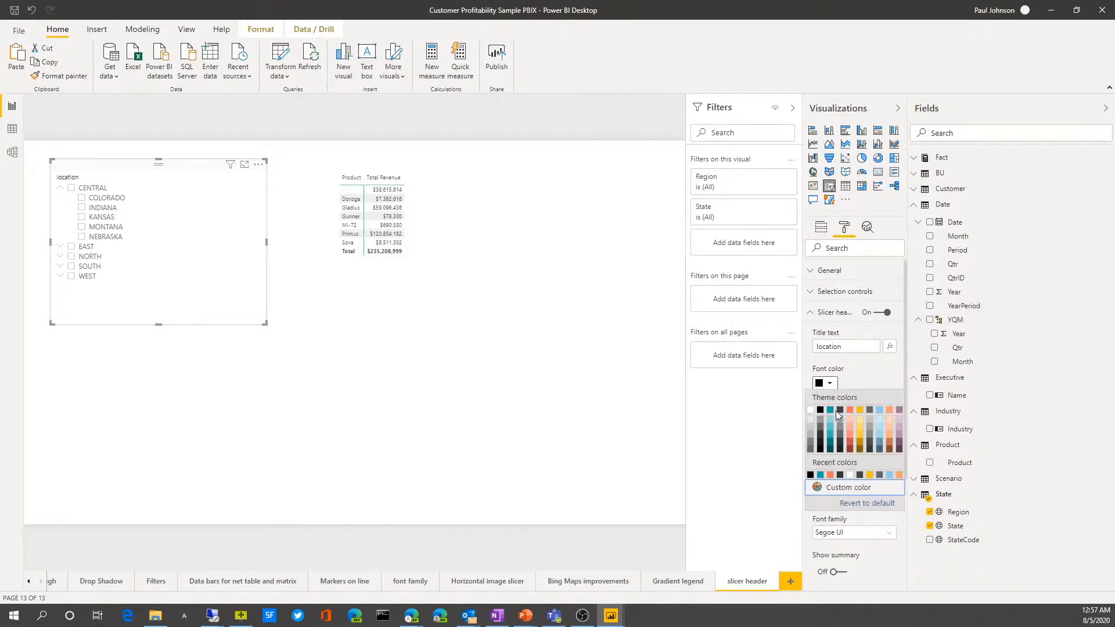
{"action": "left_click", "coordinate": [851, 411]}
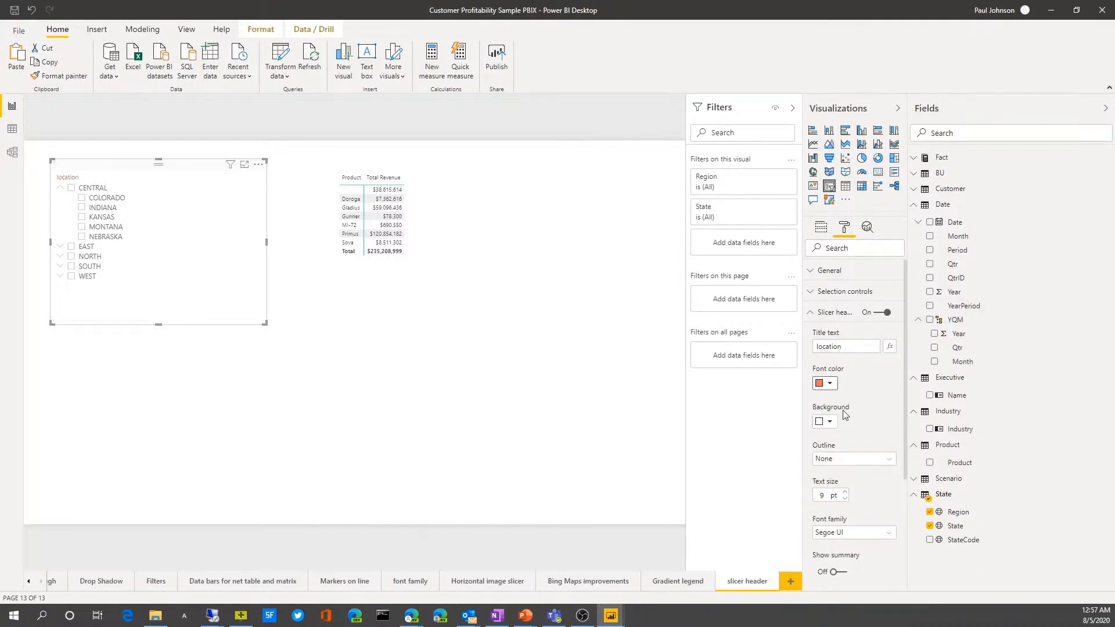
{"action": "left_click", "coordinate": [437, 387]}
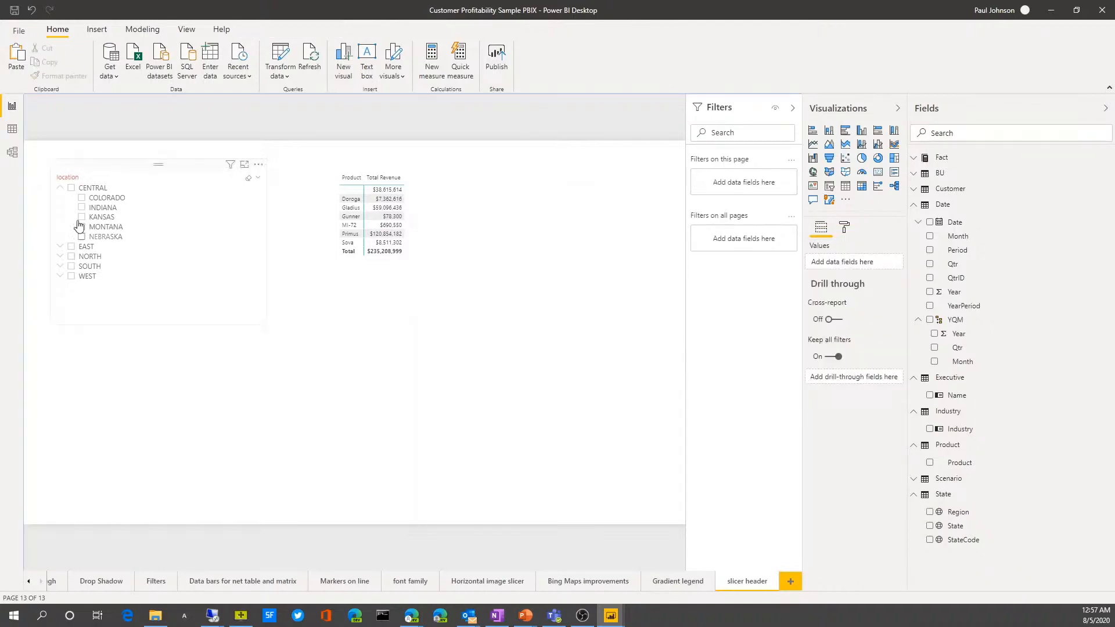
- Collapse and re-expand CENTRAL in the location slicer, then filter the table by INDIANA and by the whole CENTRAL region
{"action": "left_click", "coordinate": [60, 189]}
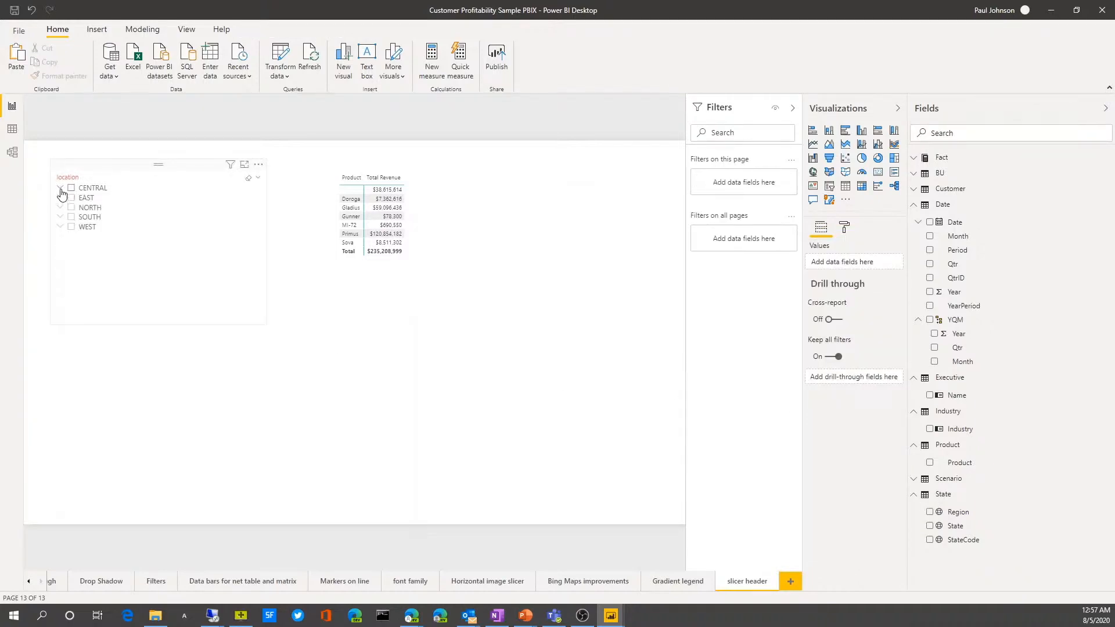
{"action": "left_click", "coordinate": [60, 189]}
{"action": "left_click", "coordinate": [81, 208]}
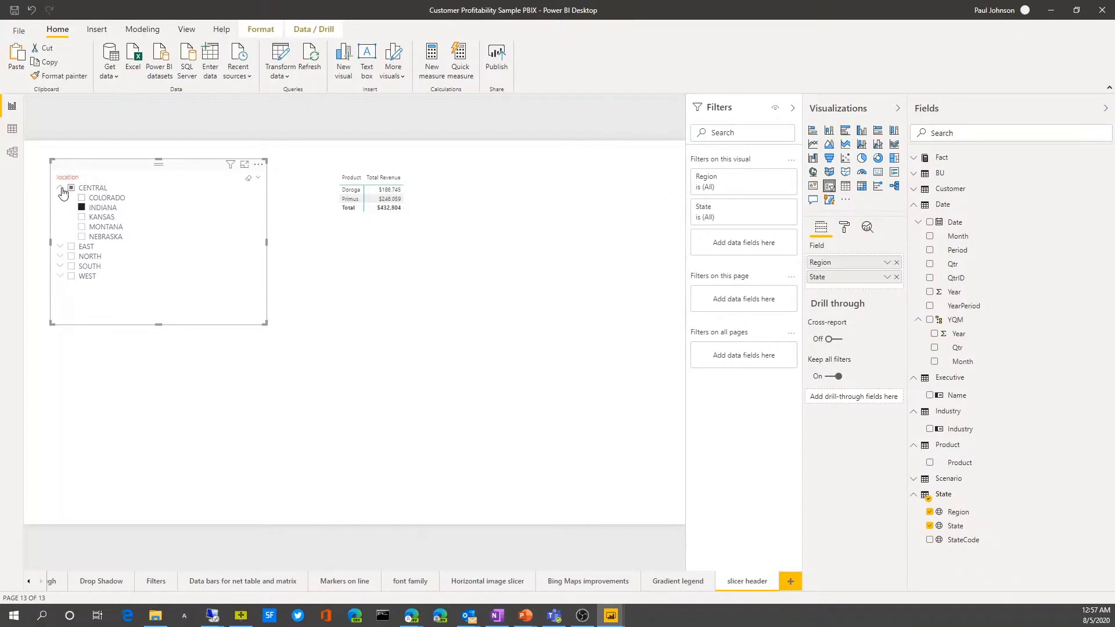
{"action": "left_click", "coordinate": [71, 188]}
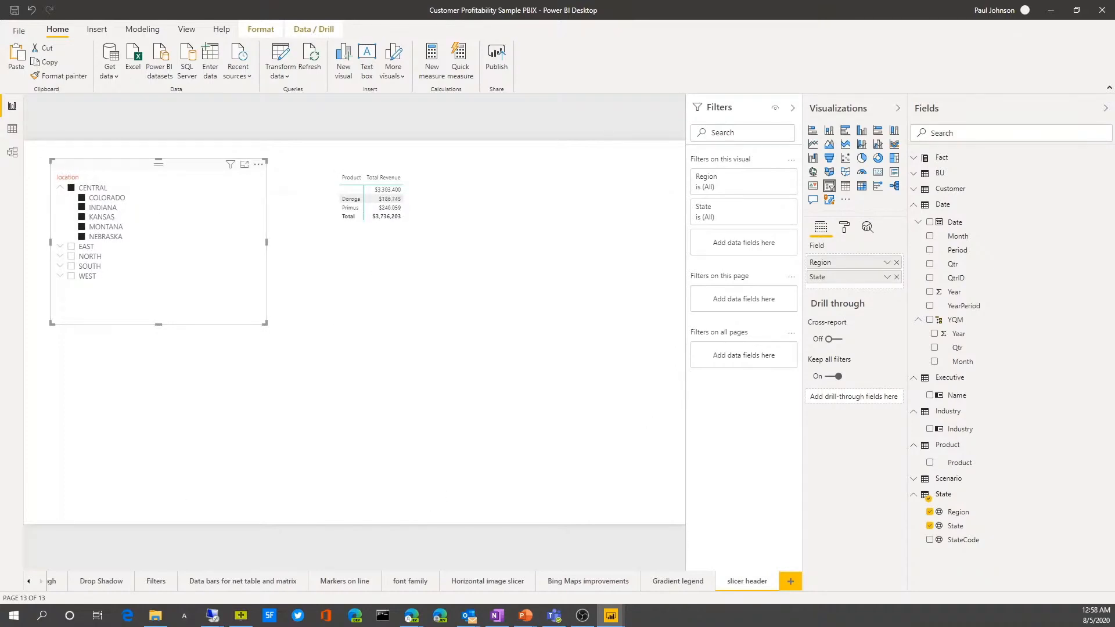